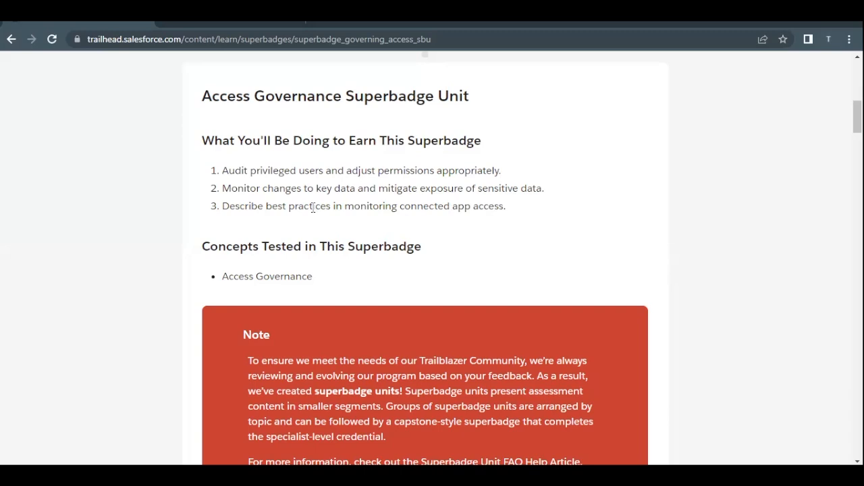
Step: Read the superbadge overview and the instructions for signing up for a Developer Edition org and connecting it to Trailhead
scroll(313, 208, down, 1)
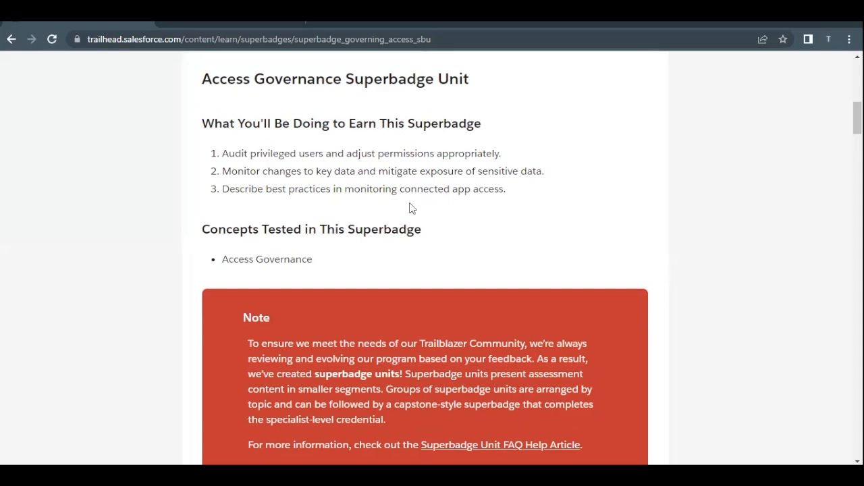
scroll(409, 203, down, 2)
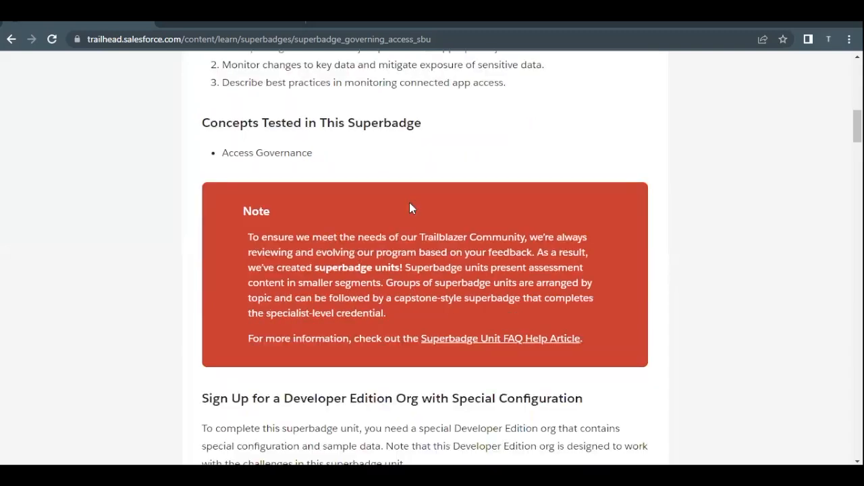
scroll(409, 202, down, 1)
scroll(409, 202, down, 3)
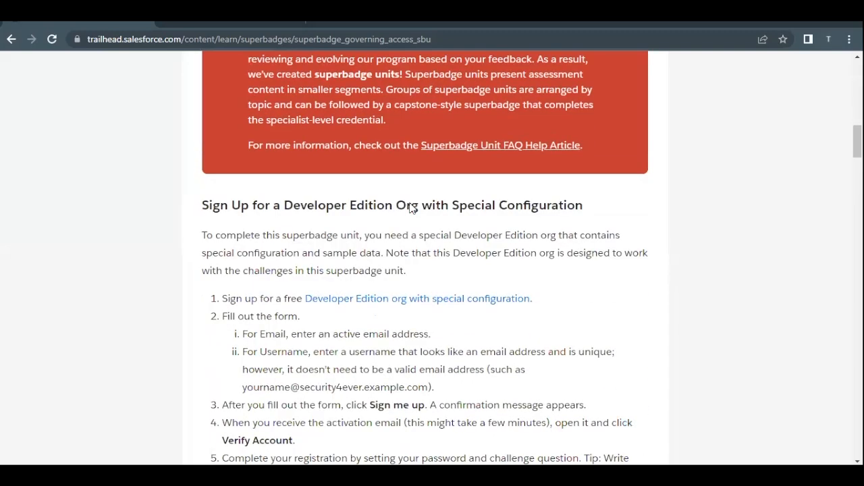
scroll(411, 207, down, 2)
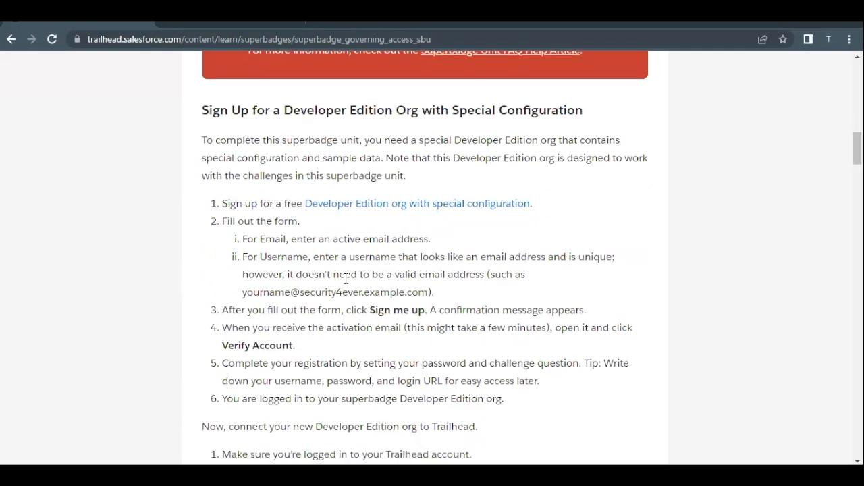
scroll(345, 279, down, 1)
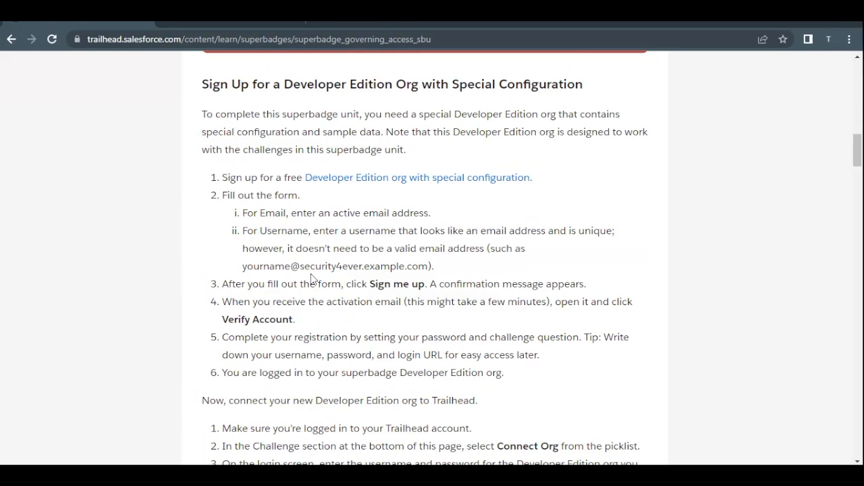
scroll(312, 278, down, 1)
scroll(312, 278, down, 1)
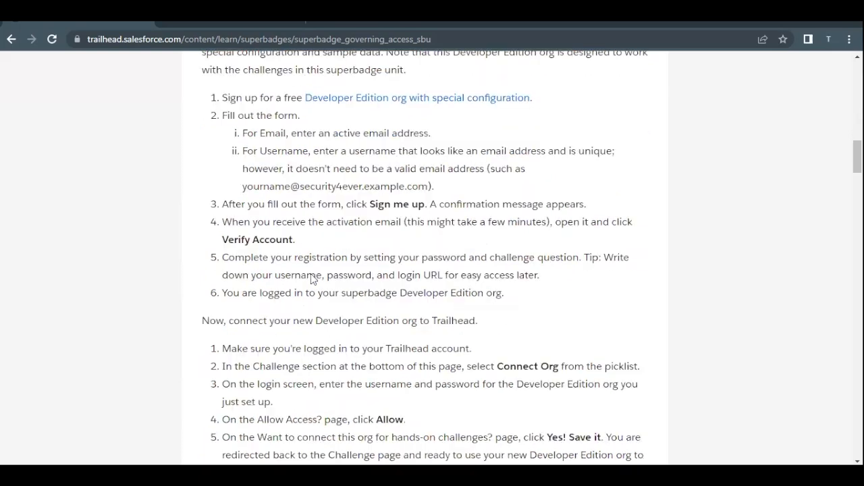
scroll(312, 278, down, 3)
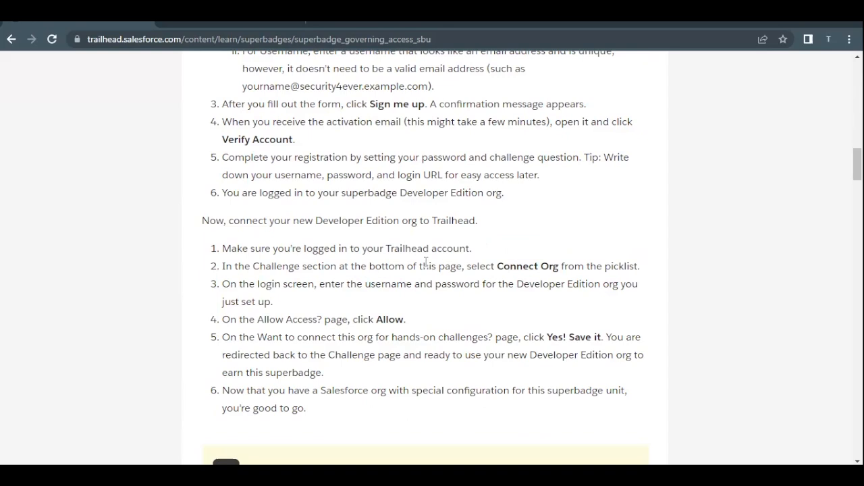
scroll(426, 264, down, 2)
scroll(426, 262, down, 2)
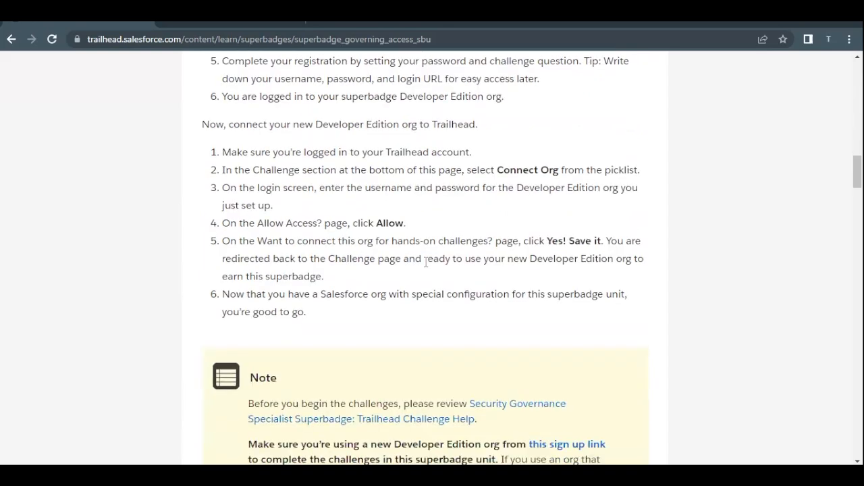
Step: Read the use case and the Audit Privileged Users requirements, including the company policy for each privileged access type
scroll(426, 262, down, 10)
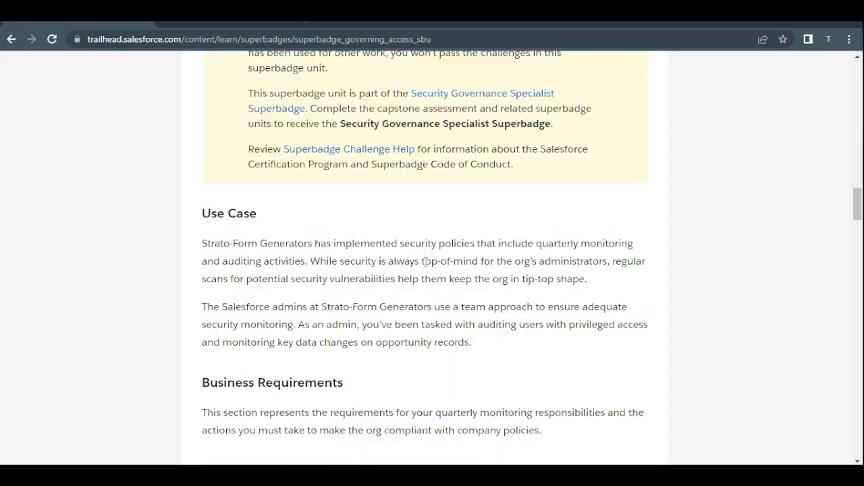
scroll(426, 262, down, 5)
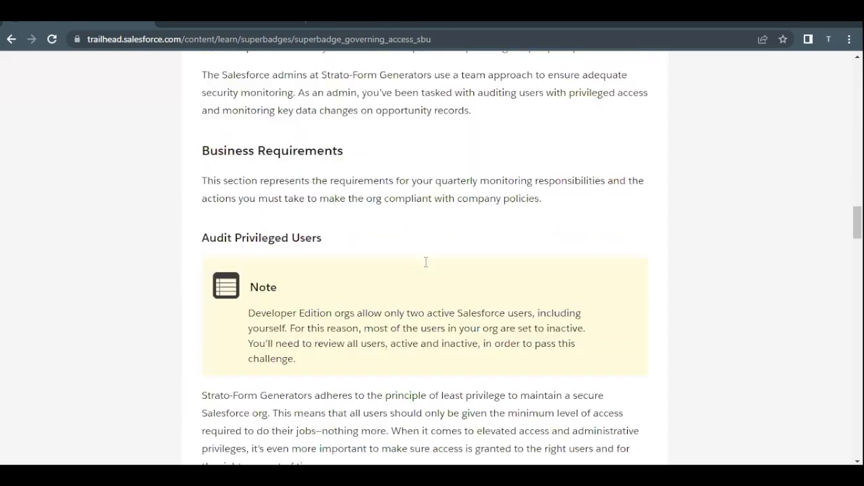
scroll(426, 262, down, 4)
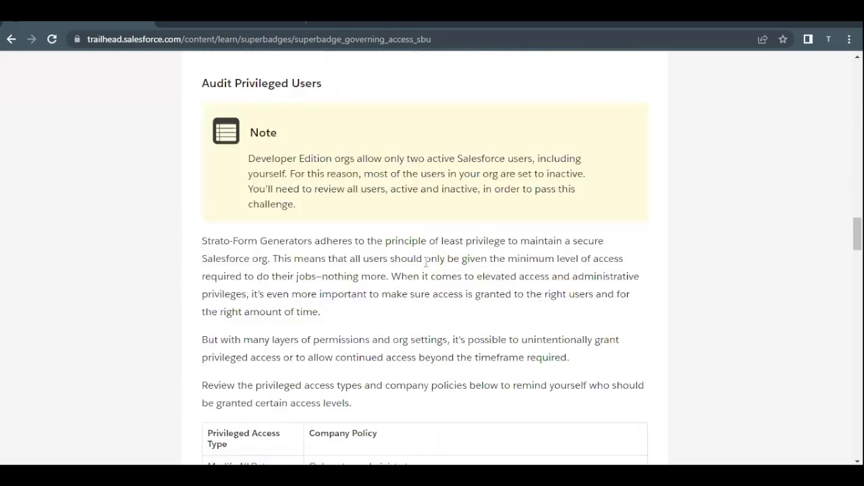
scroll(426, 262, down, 5)
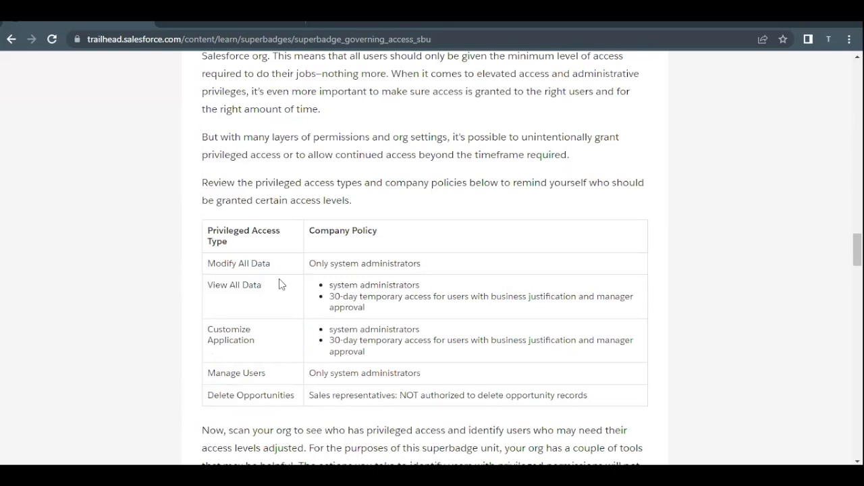
scroll(282, 284, down, 1)
scroll(282, 285, down, 1)
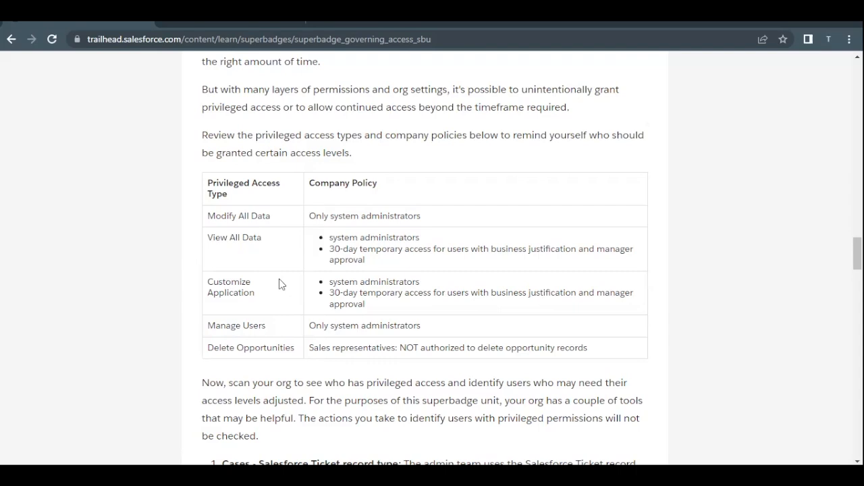
scroll(280, 284, down, 1)
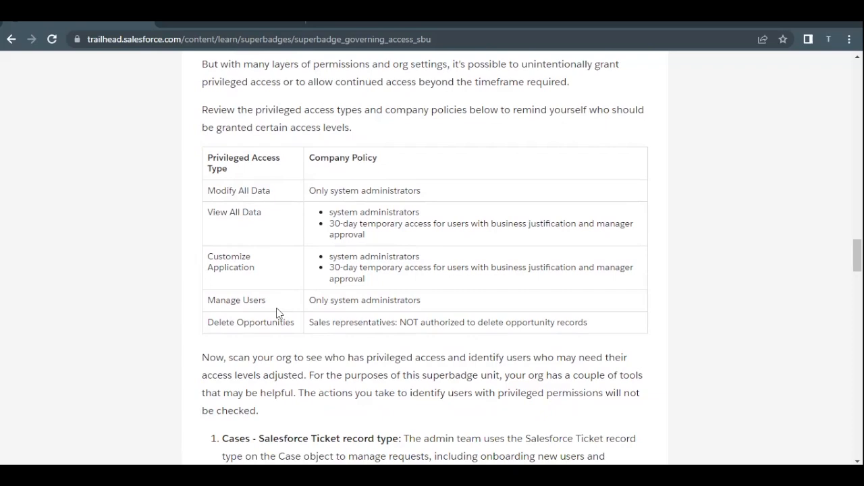
scroll(277, 313, down, 2)
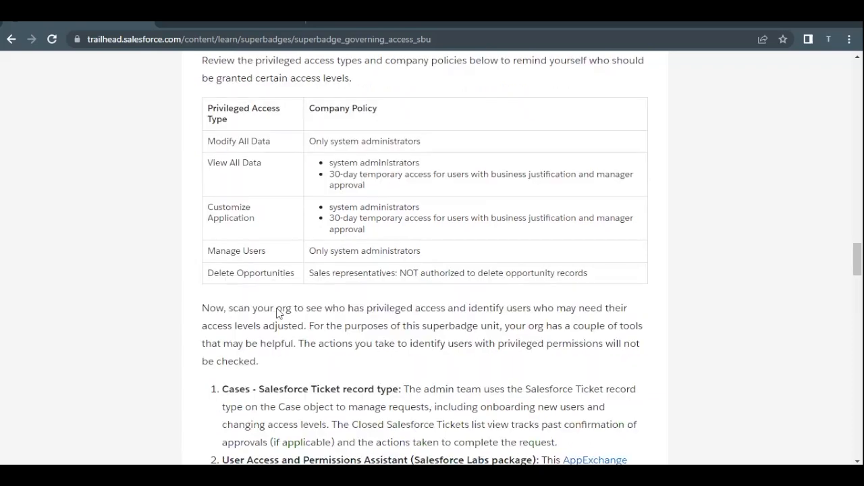
scroll(277, 312, down, 1)
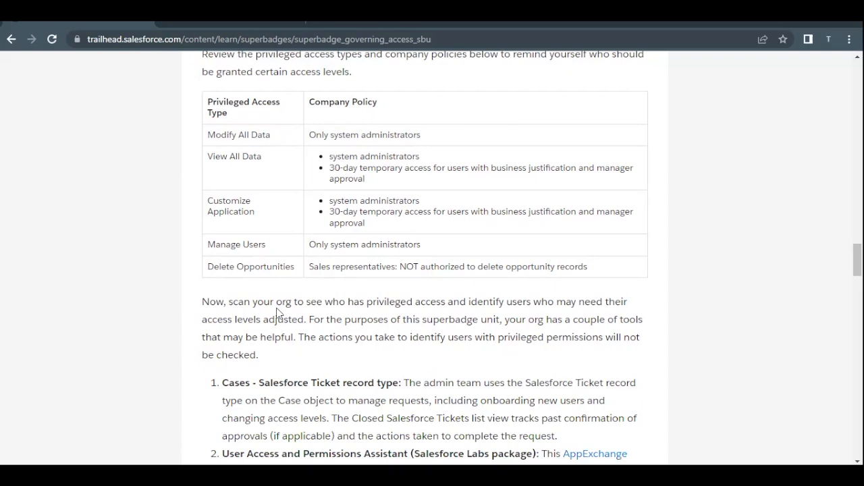
scroll(277, 312, down, 3)
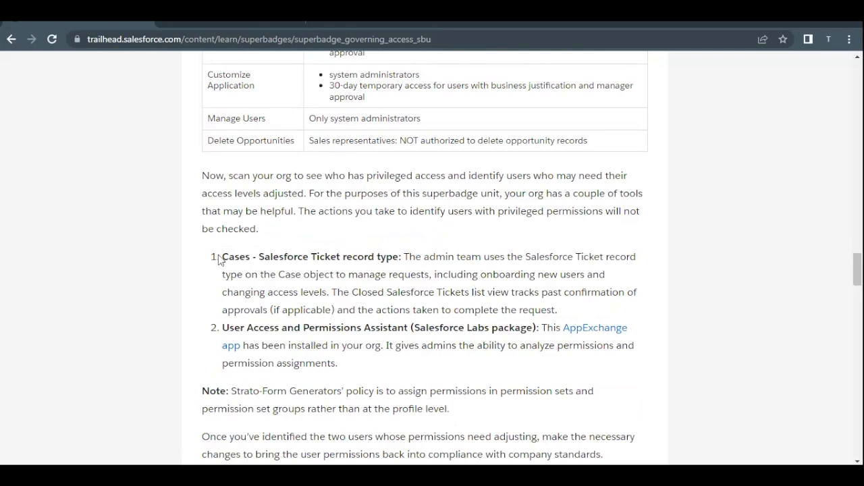
Step: Read the descriptions of the two auditing tools and the permission set note, and recheck the Modify All Data entry in the policy table
drag(221, 258, 401, 256)
click(401, 257)
scroll(365, 278, down, 1)
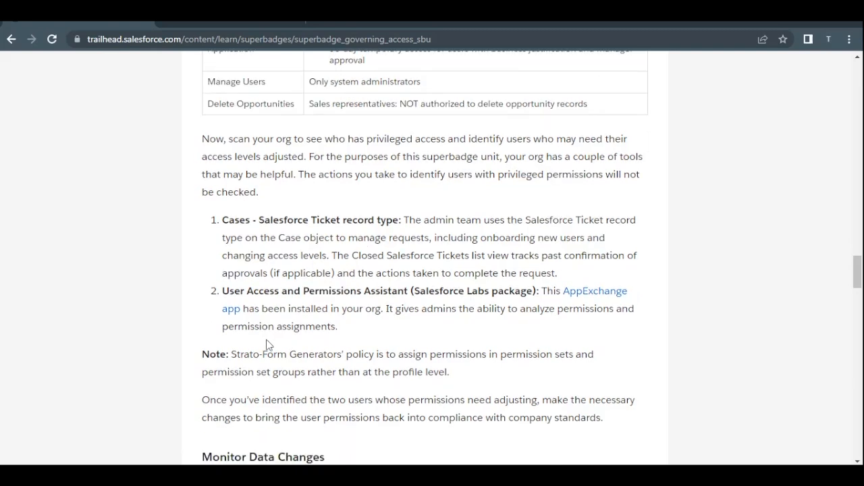
scroll(368, 346, down, 1)
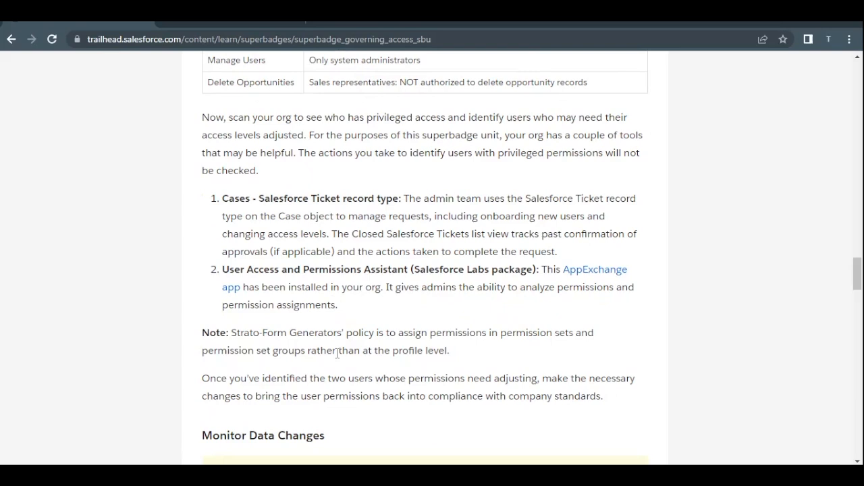
scroll(337, 353, down, 1)
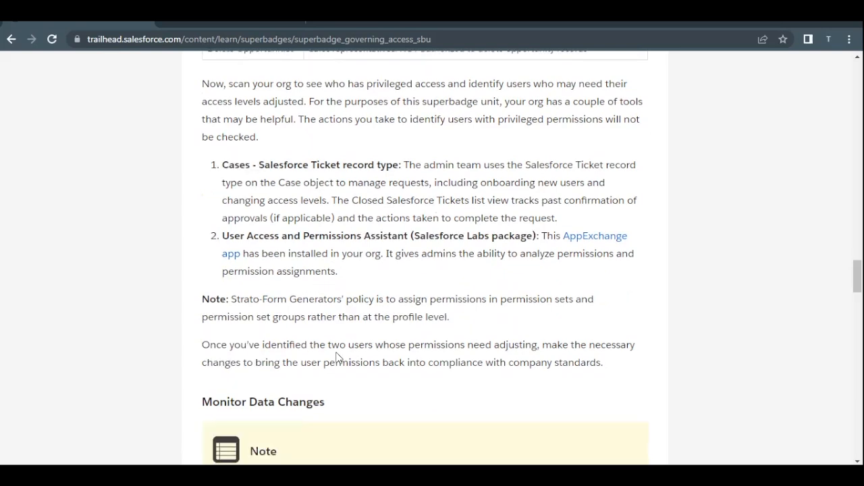
scroll(337, 357, up, 4)
scroll(214, 218, up, 1)
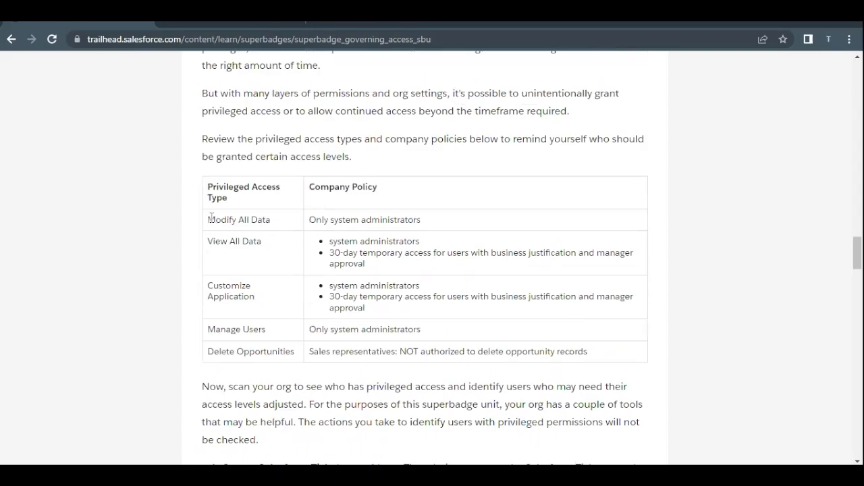
drag(209, 218, 263, 220)
click(309, 225)
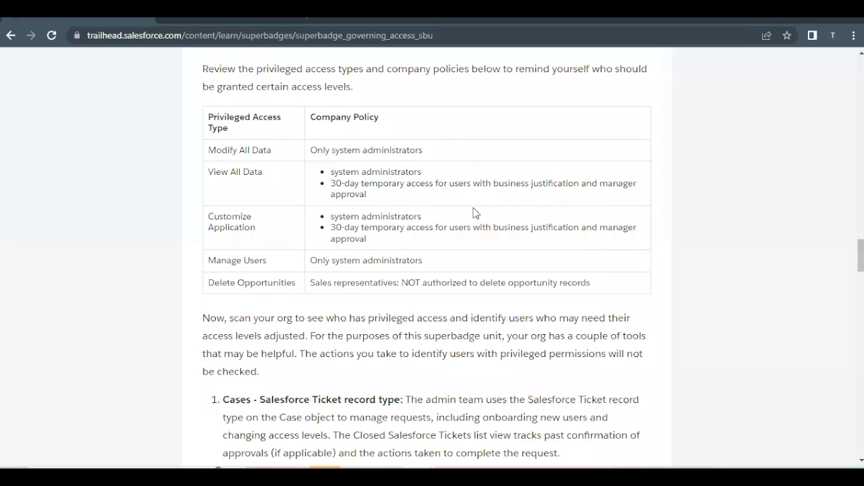
Step: Switch to the Salesforce org and open the User Access & Permissions Assistant app
click(189, 22)
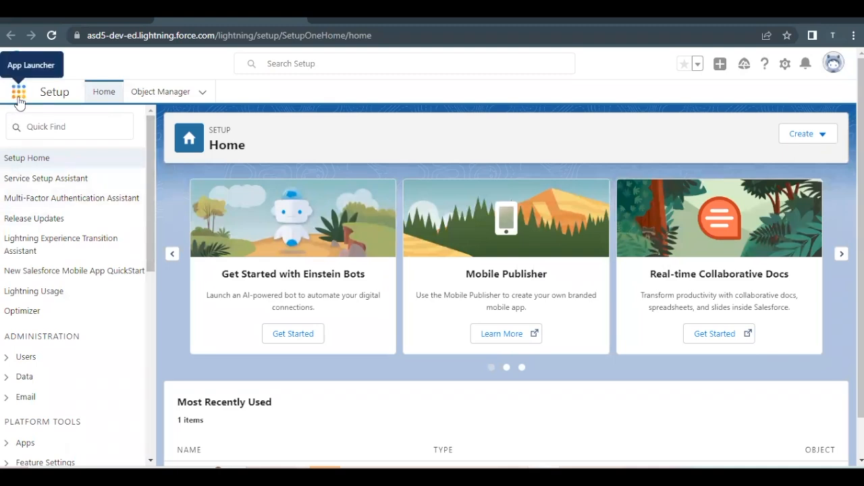
click(19, 100)
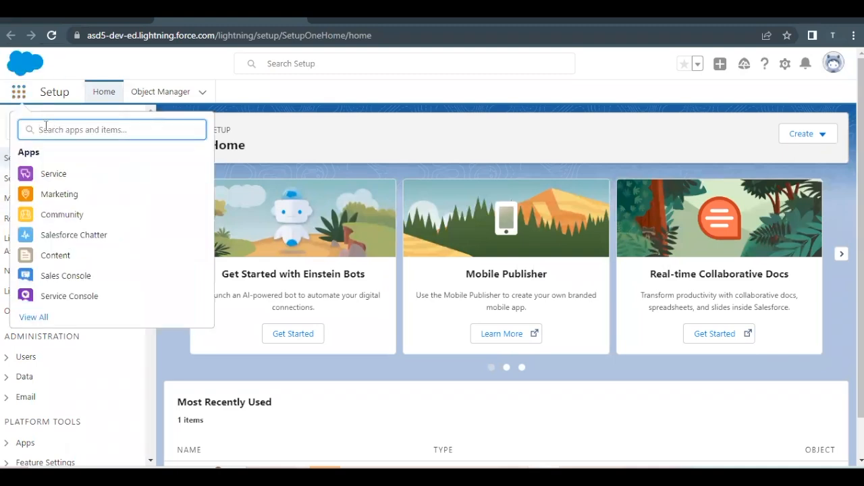
text(Use)
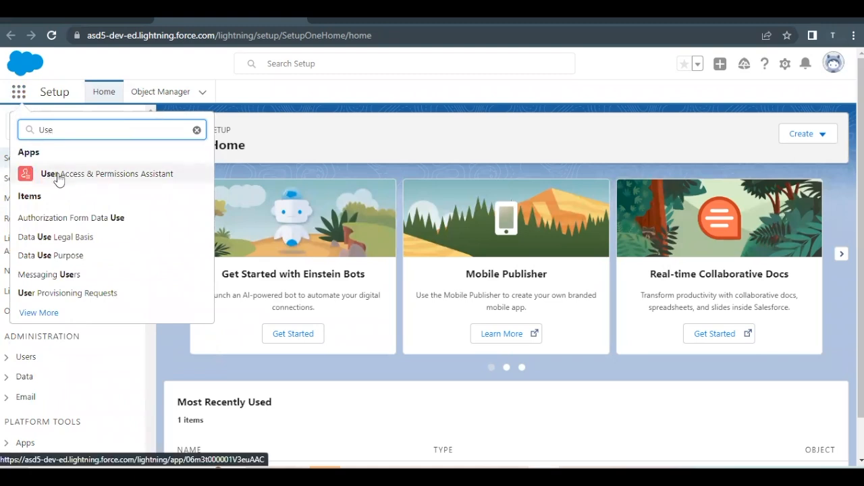
click(58, 176)
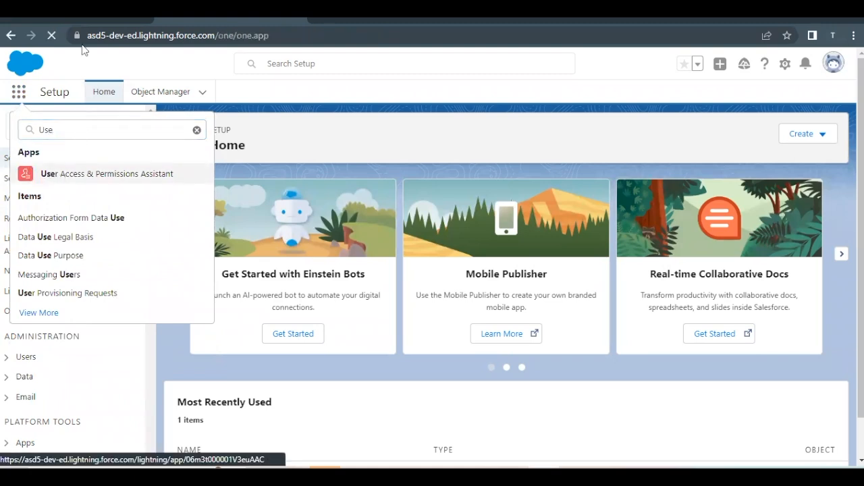
Step: Return to the Trailhead page and check which users the company policy allows to have Modify All Data
click(79, 19)
scroll(345, 315, down, 3)
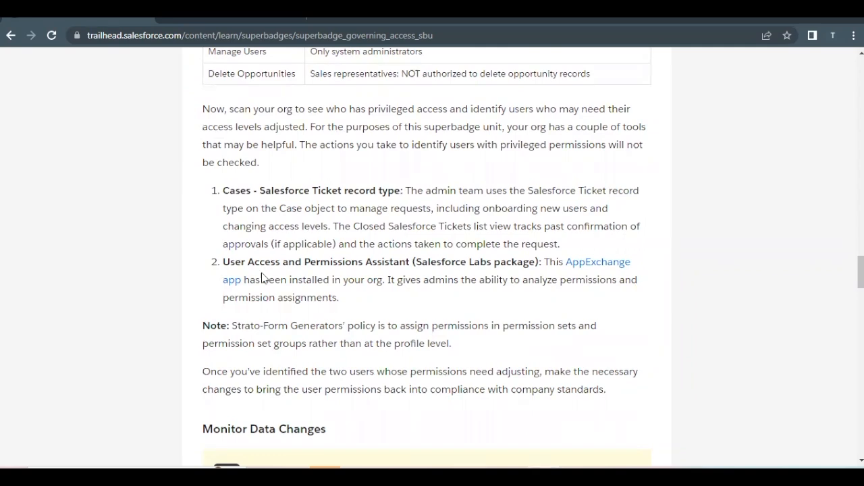
scroll(271, 183, up, 1)
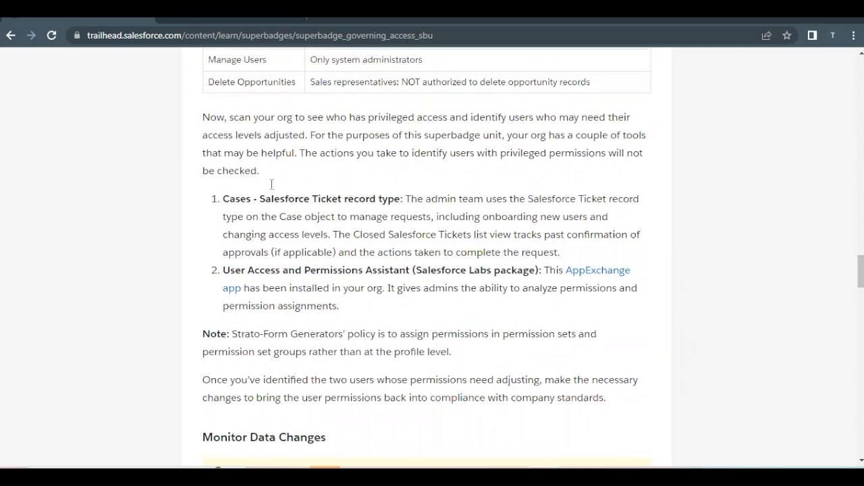
scroll(271, 183, up, 2)
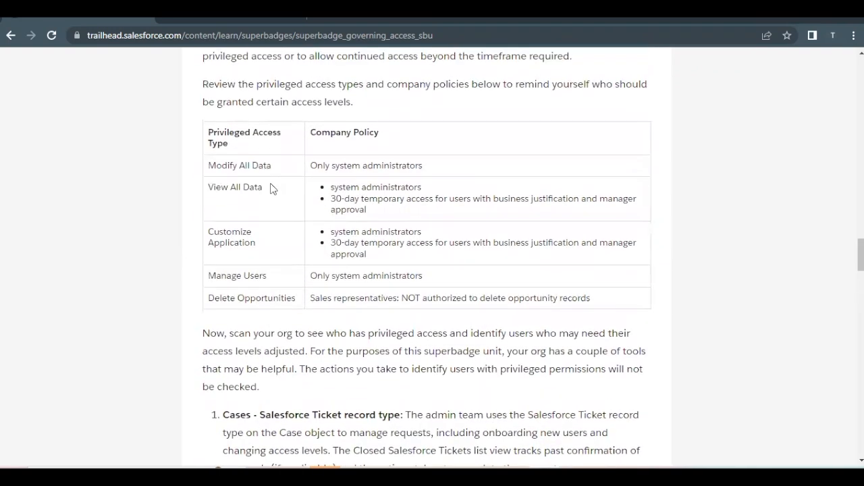
drag(272, 167, 207, 168)
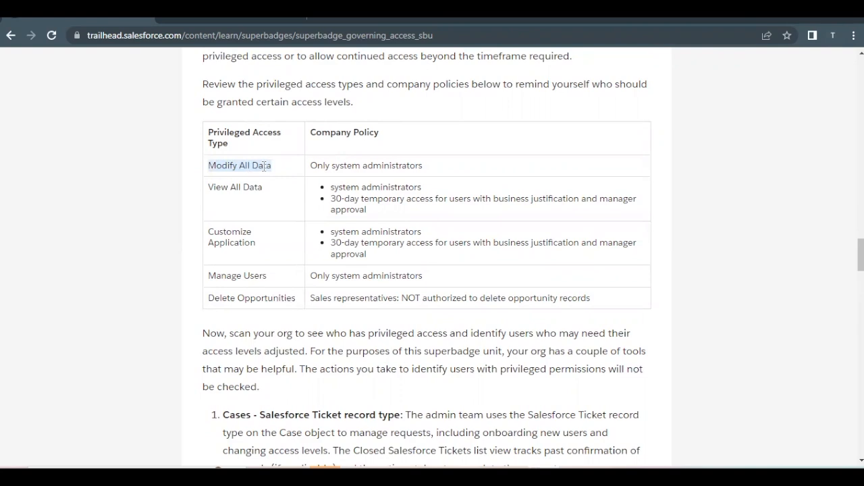
drag(309, 167, 428, 170)
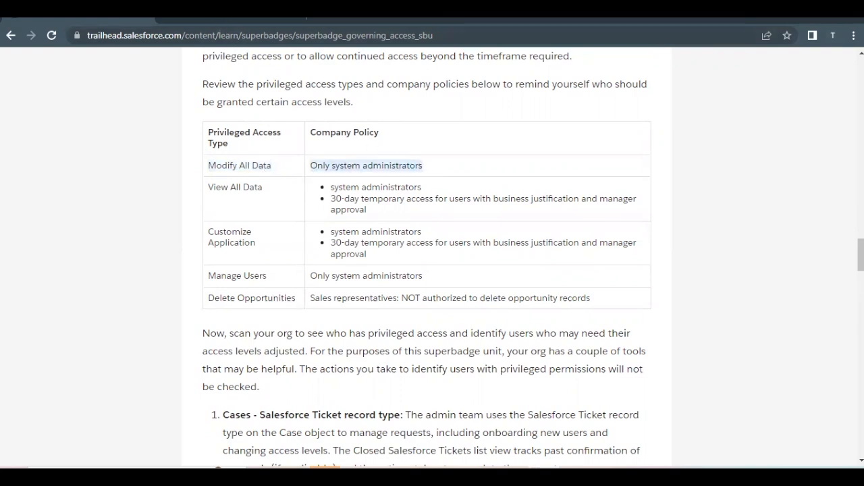
Step: In the Salesforce org's User and Permission Analyzer, analyze by permission and list the users with the Modify All Data user permission
click(219, 20)
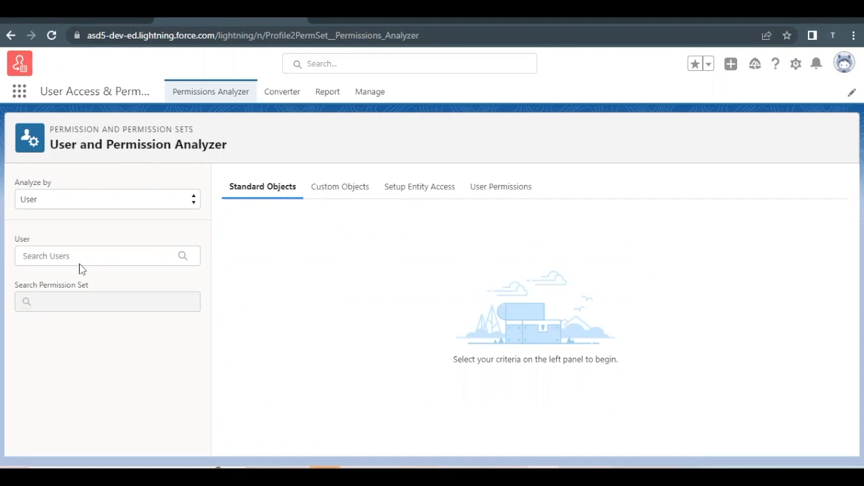
click(47, 200)
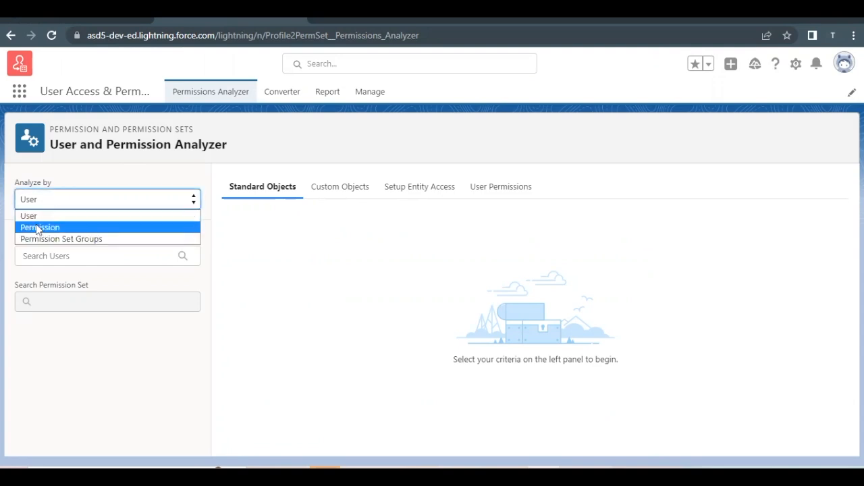
click(39, 228)
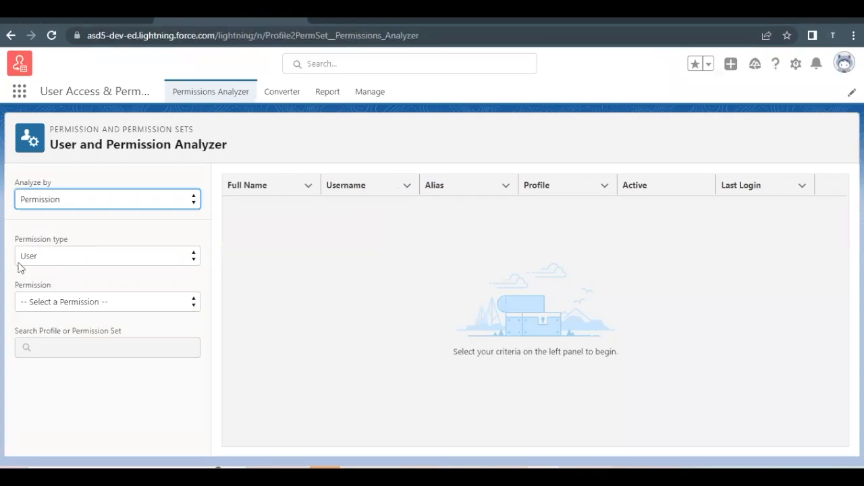
click(33, 303)
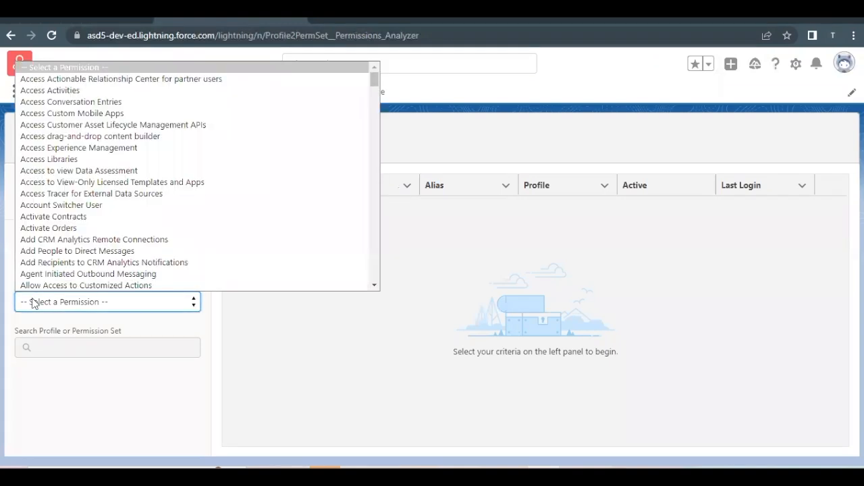
scroll(79, 270, down, 2)
key(m)
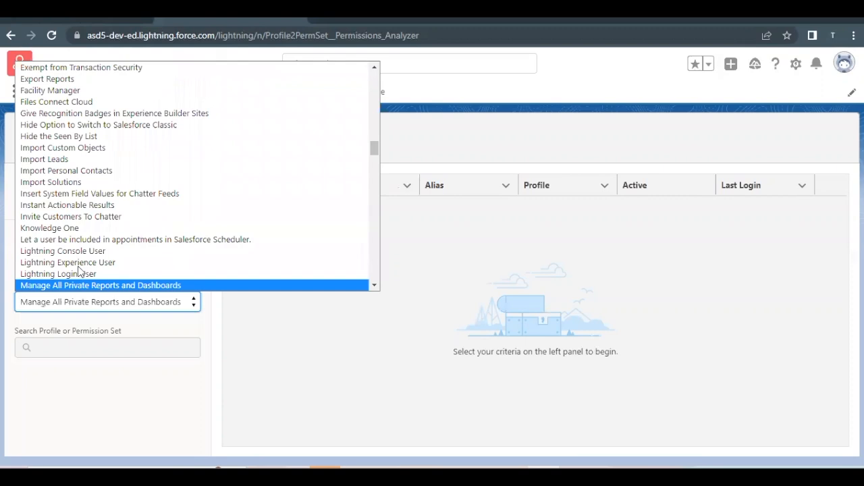
scroll(79, 270, down, 5)
scroll(79, 270, down, 5)
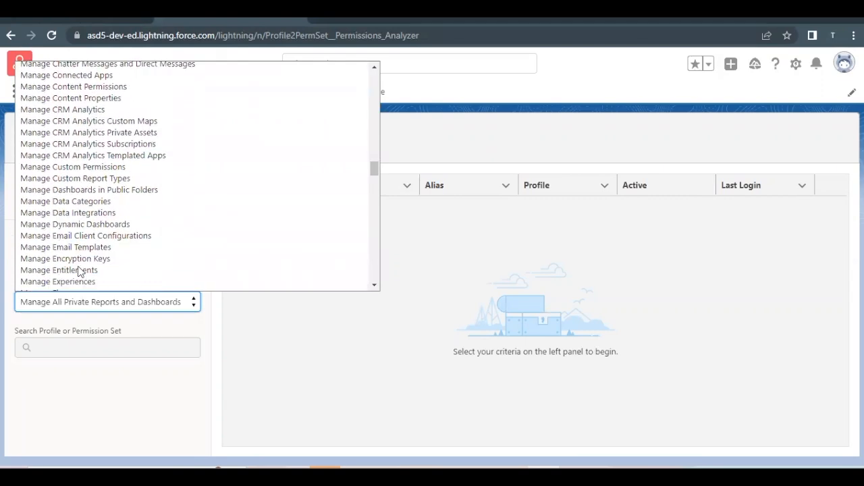
scroll(79, 271, down, 5)
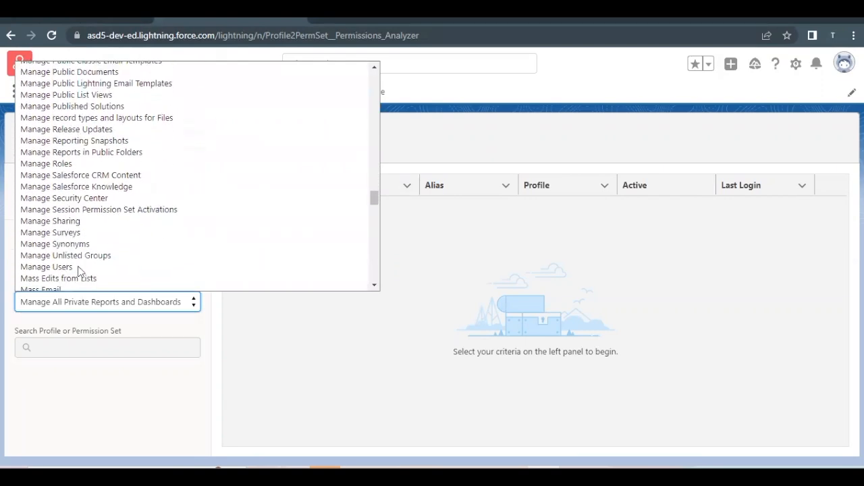
scroll(87, 253, down, 1)
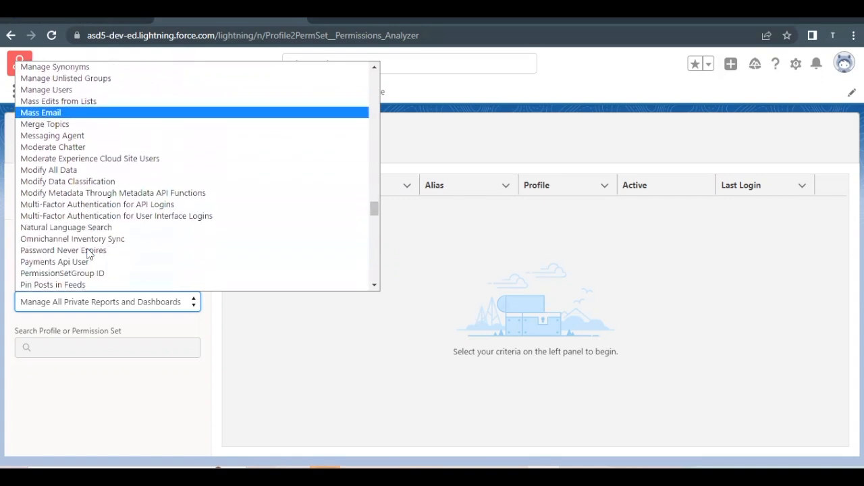
click(42, 173)
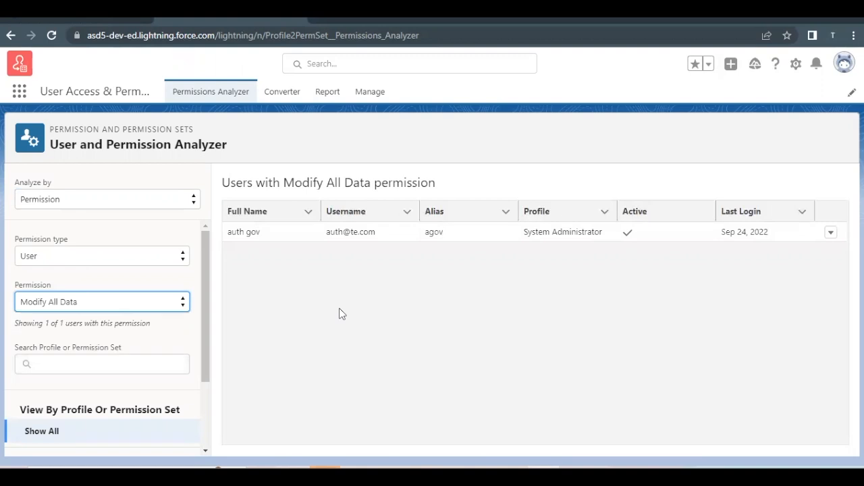
Step: Compare the listed Modify All Data users with the Trailhead policy table, and read the company policy for View All Data
click(56, 20)
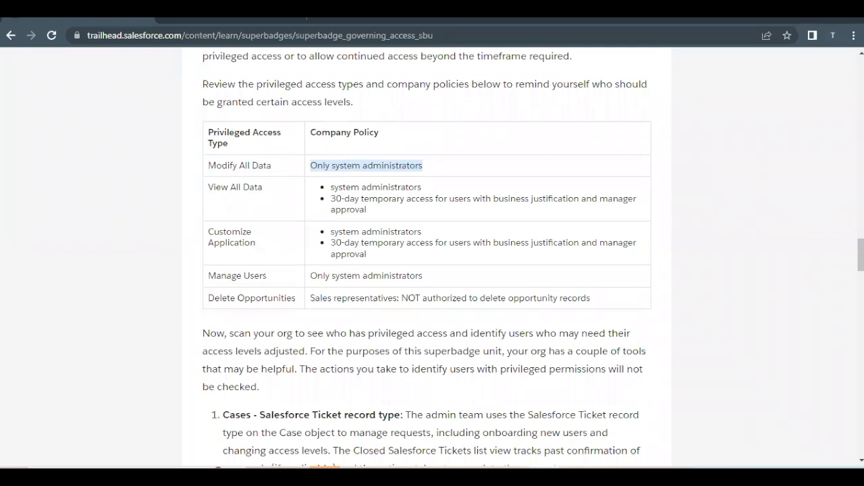
click(191, 20)
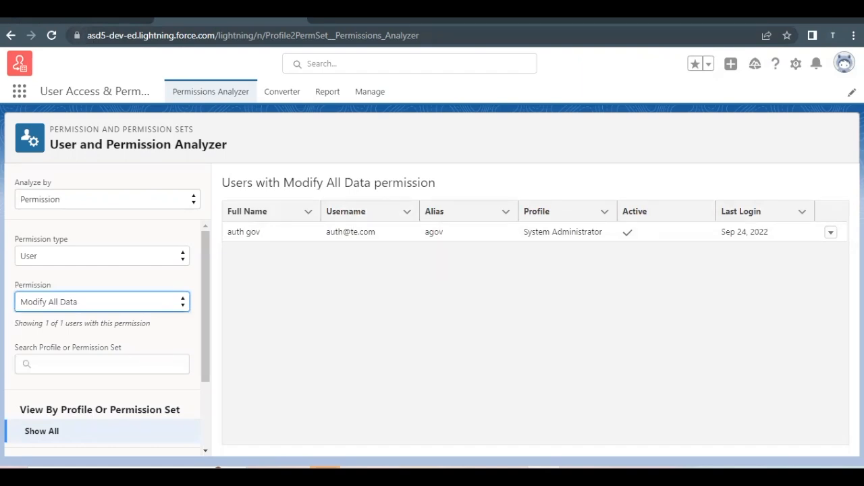
click(73, 22)
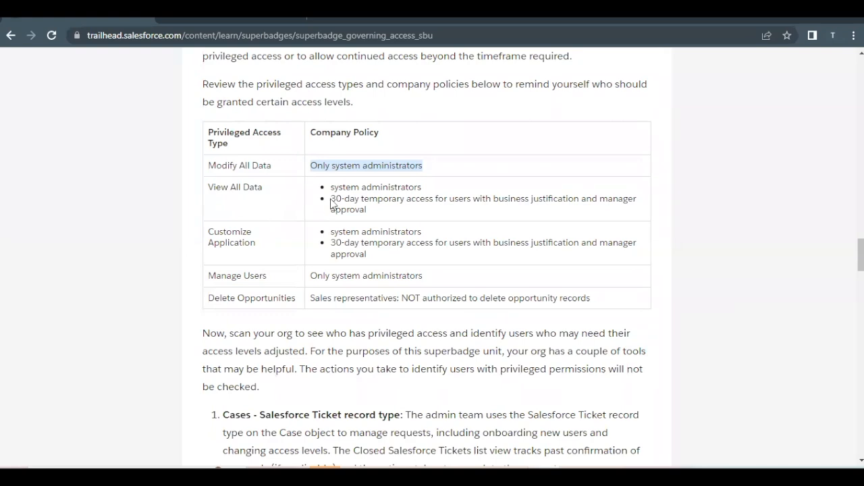
drag(332, 190, 392, 188)
click(392, 189)
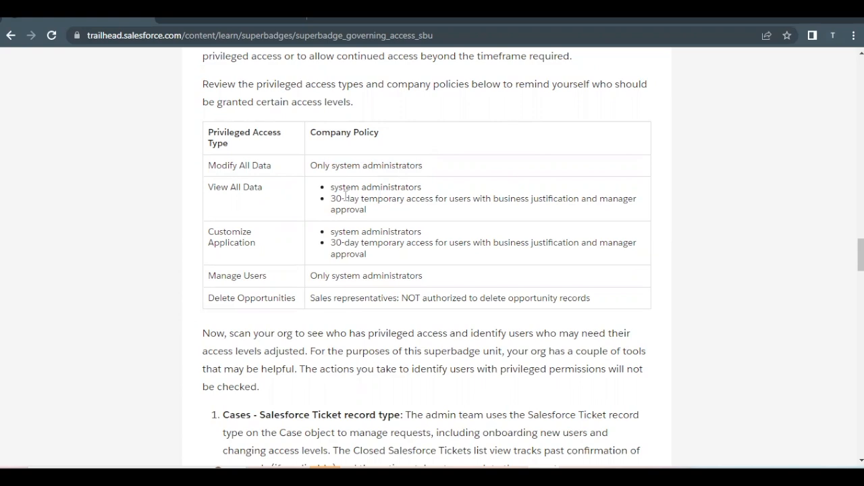
Step: Return to the Salesforce org and list the users with the View All Data permission
click(228, 22)
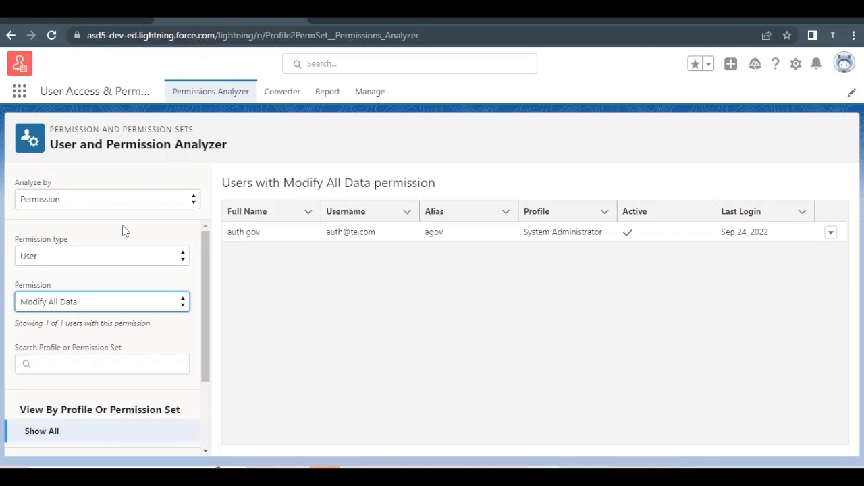
click(59, 310)
key(v)
scroll(102, 268, down, 3)
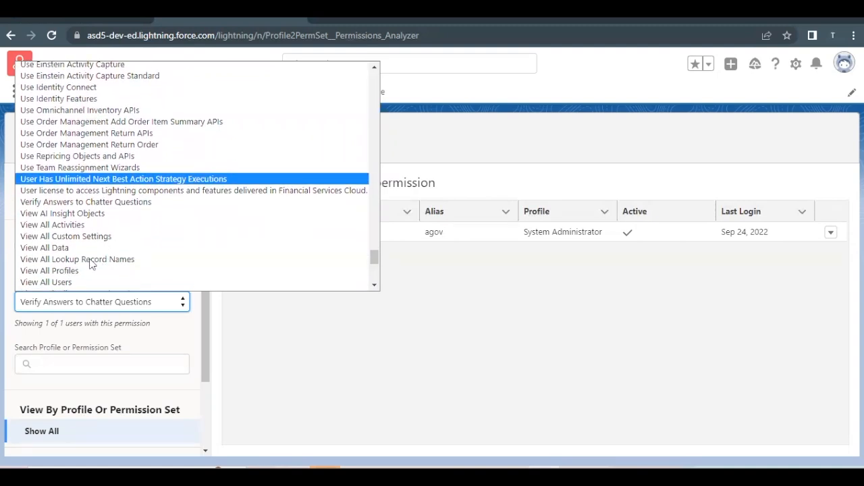
click(46, 247)
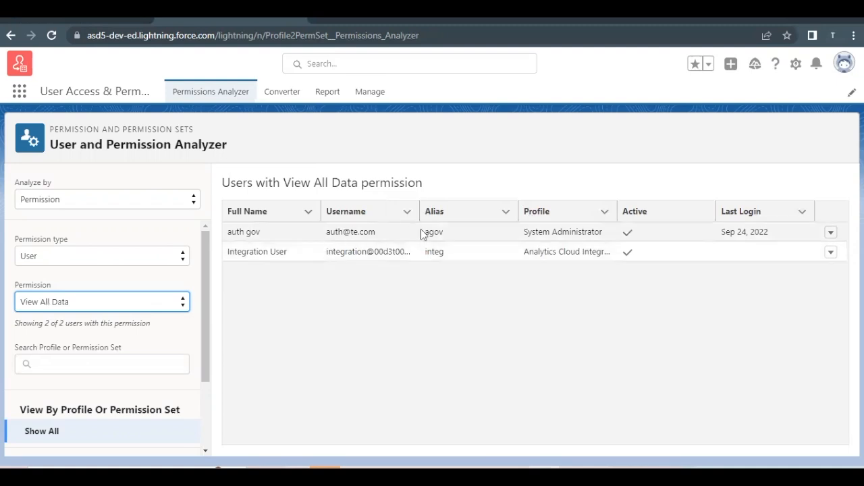
Step: Compare the View All Data users with the Trailhead company policy, and read the policy for Customize Application
click(71, 25)
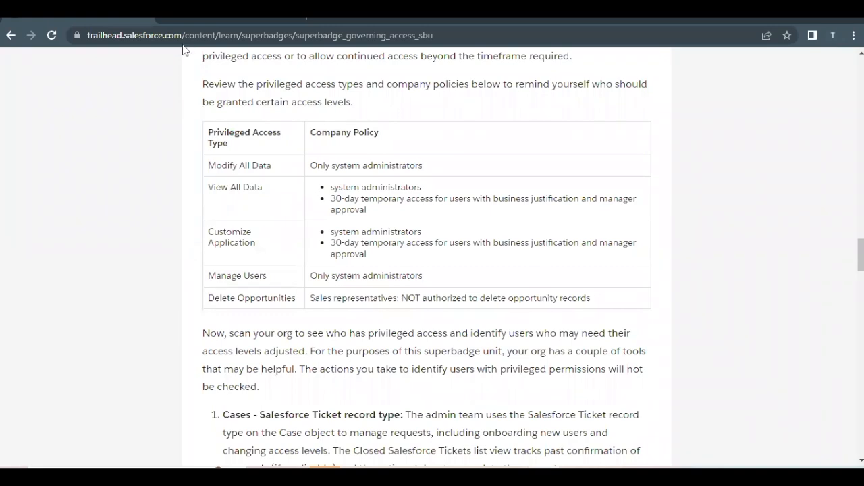
click(205, 24)
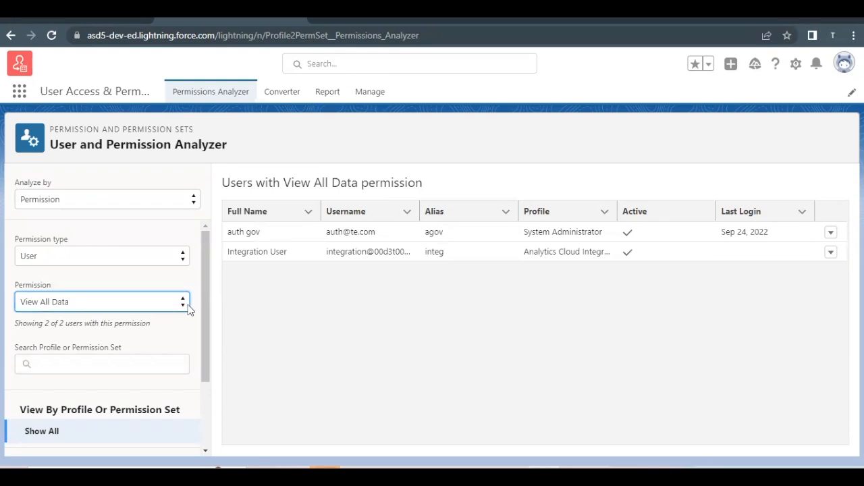
click(84, 25)
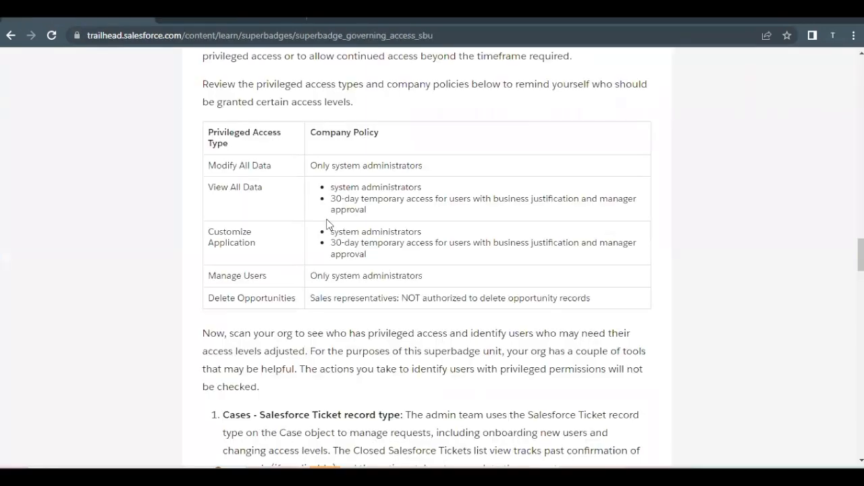
scroll(328, 224, down, 2)
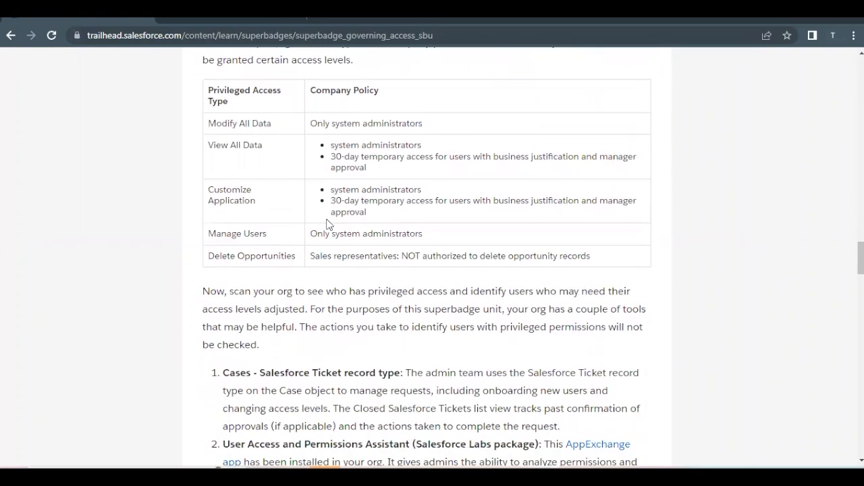
drag(257, 172, 225, 161)
click(225, 160)
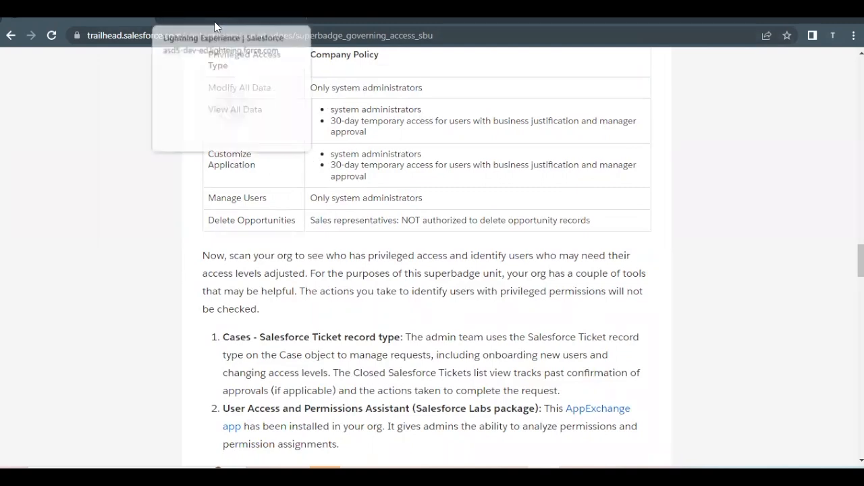
drag(257, 164, 213, 151)
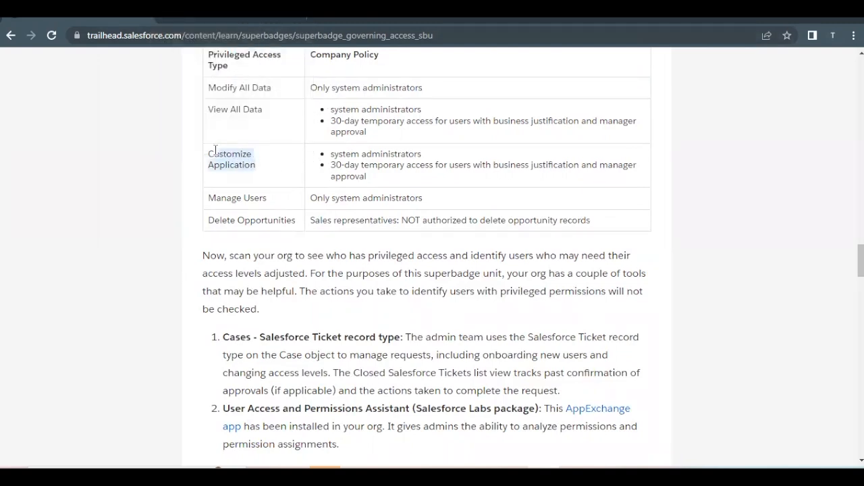
click(213, 152)
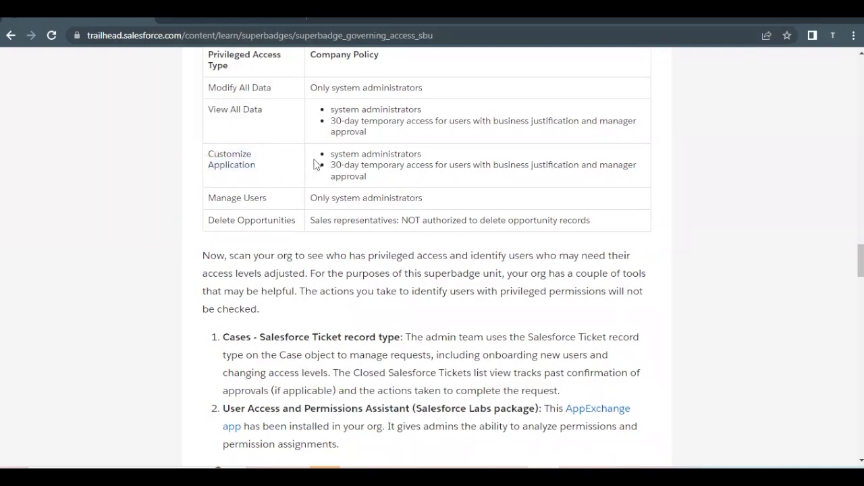
drag(330, 154, 433, 151)
click(436, 154)
Step: Switch to the Salesforce org, search the available apps and items for Case, and open Cases
click(226, 20)
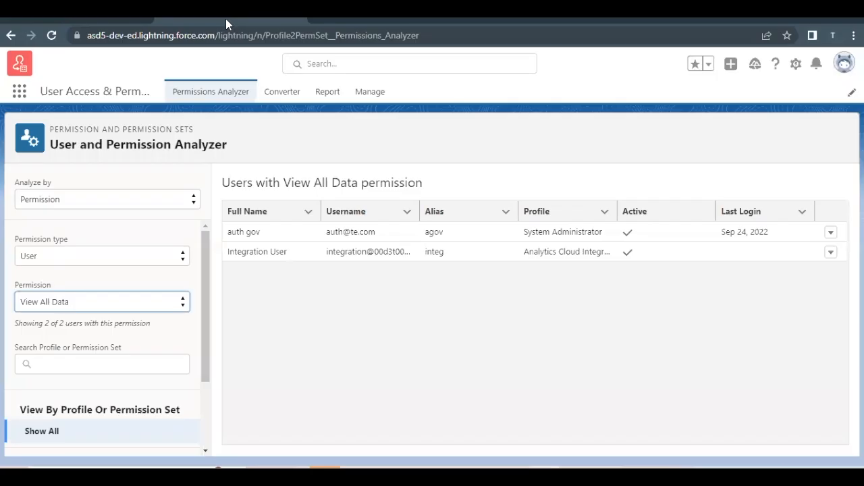
click(20, 92)
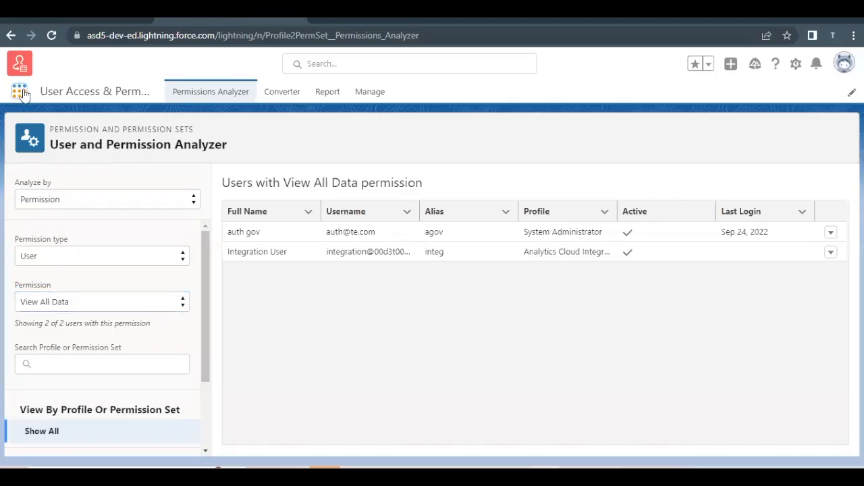
text(Case)
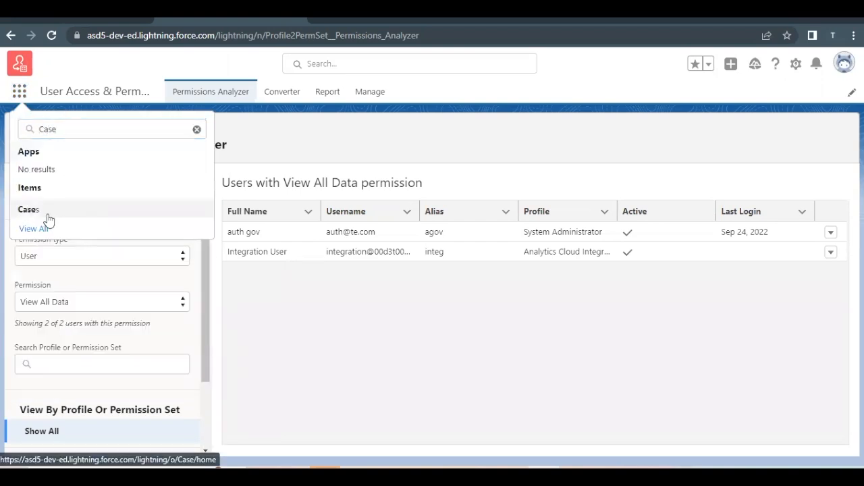
click(34, 209)
Step: Recheck the description of the Cases - Salesforce Ticket record type tool on the Trailhead page
click(103, 17)
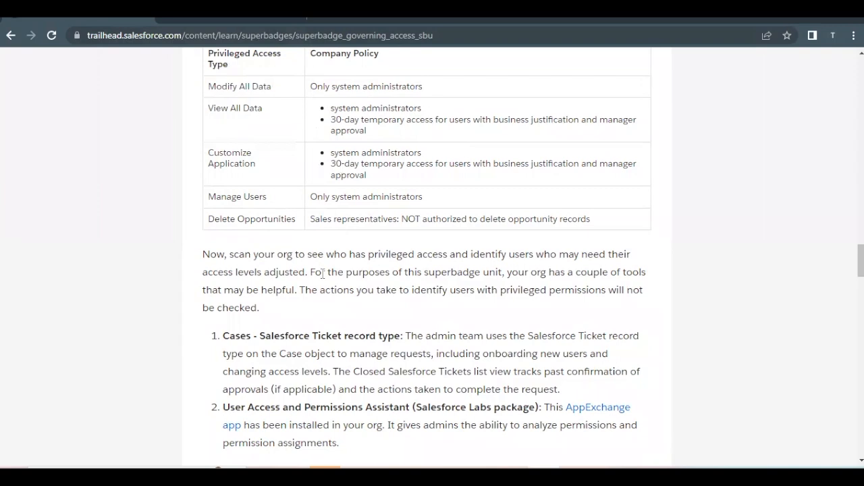
scroll(324, 273, down, 1)
drag(224, 274, 397, 274)
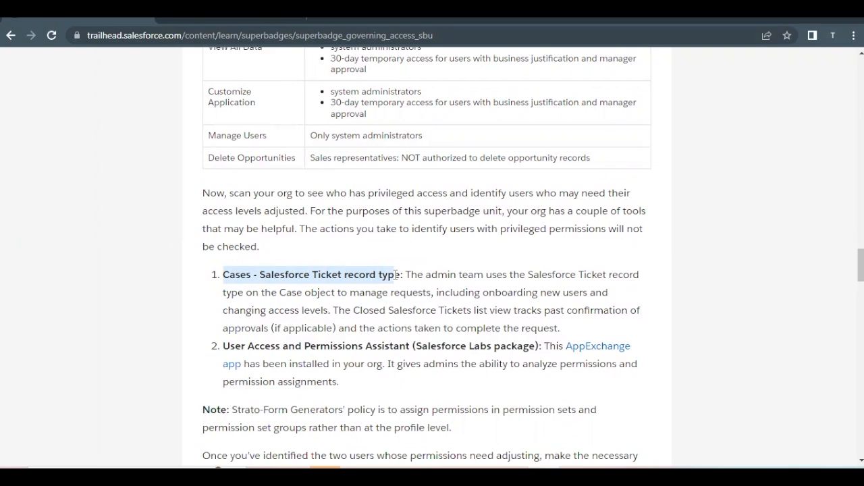
Step: Return to Cases in the Salesforce org and switch to the My Cases list view
click(228, 21)
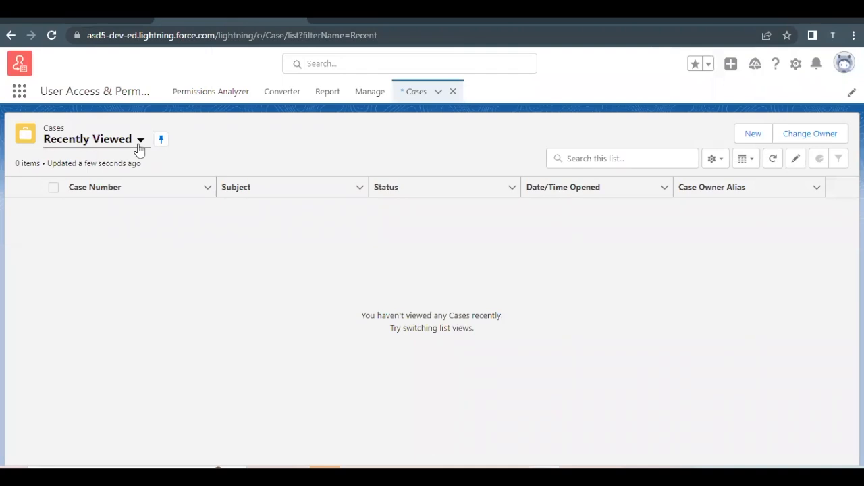
click(139, 148)
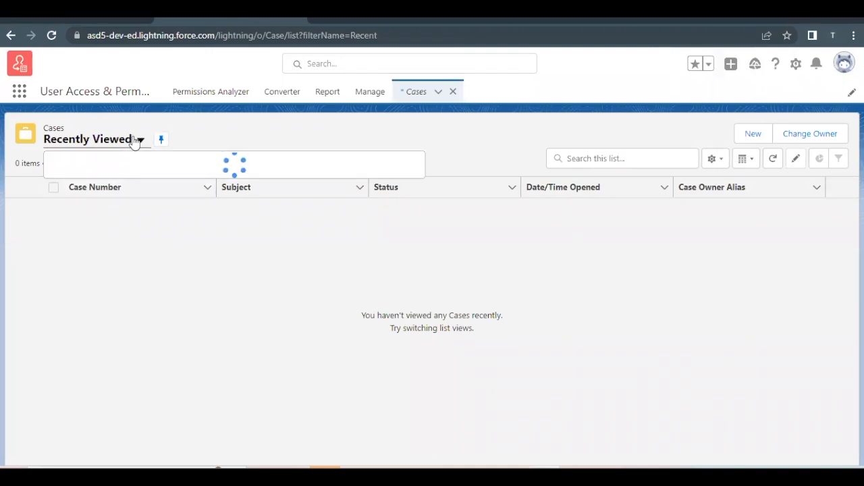
click(96, 251)
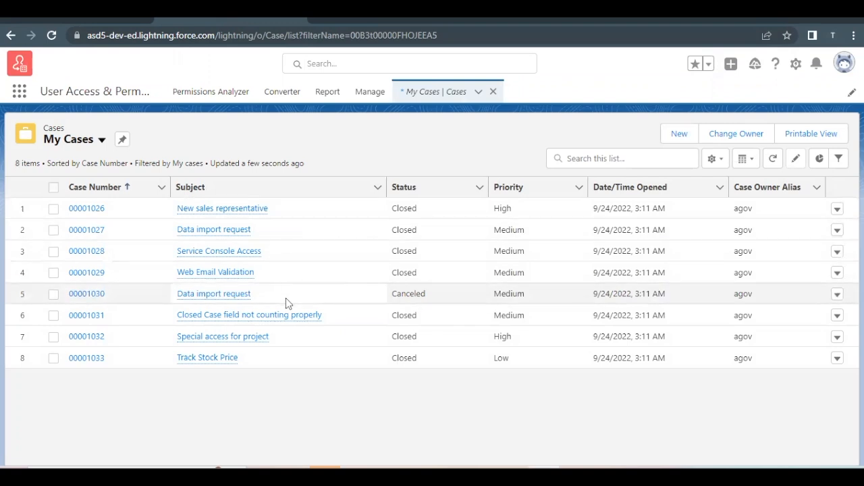
Step: Open the "Special access for project" case, read its description and ticket notes, and return to the Trailhead page
click(194, 341)
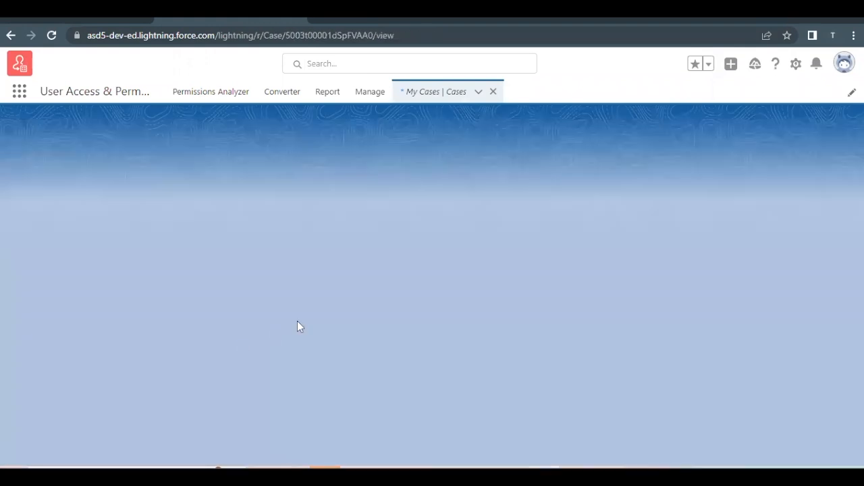
scroll(610, 297, down, 2)
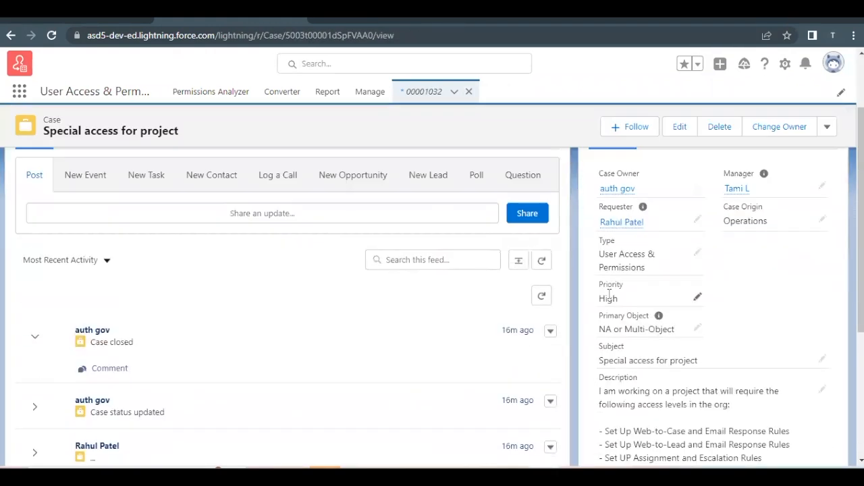
scroll(609, 295, down, 3)
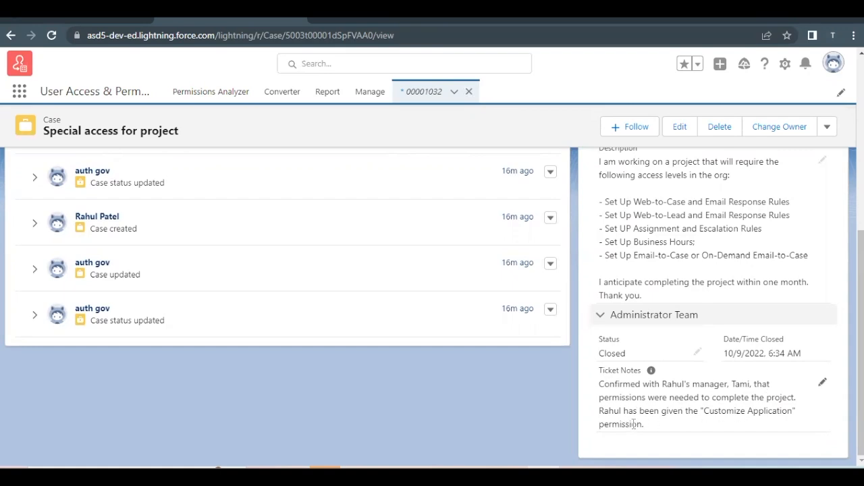
drag(644, 424, 597, 399)
click(598, 407)
click(88, 18)
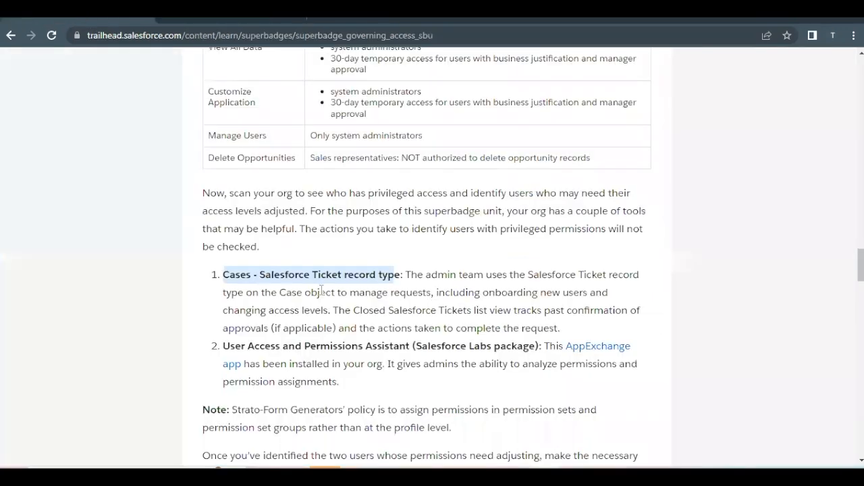
Step: Review the company policy for the Customize Application access type in the Trailhead table
scroll(289, 272, down, 1)
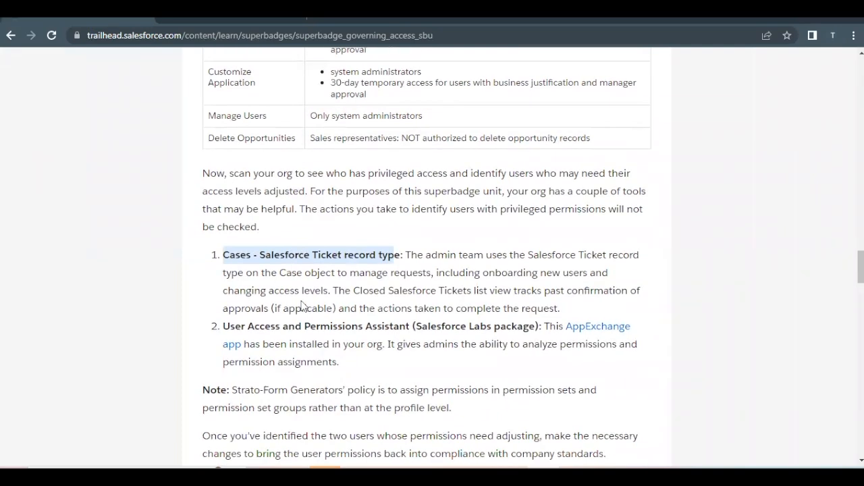
scroll(327, 301, up, 2)
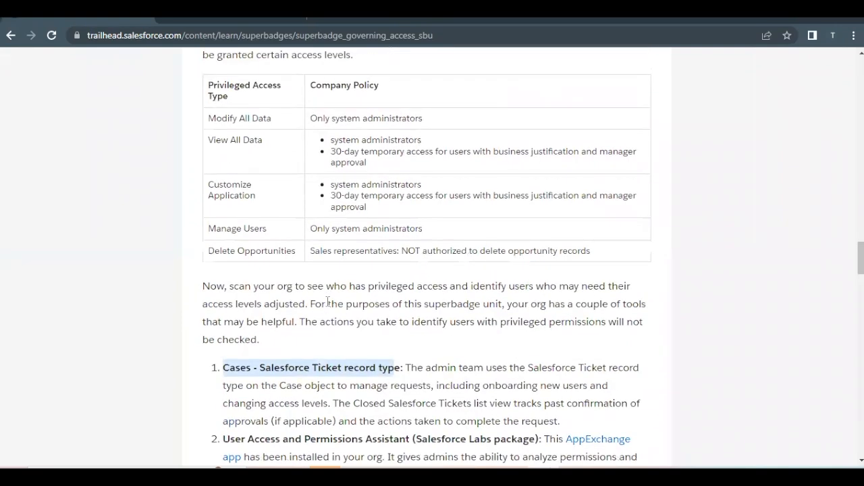
drag(257, 200, 208, 182)
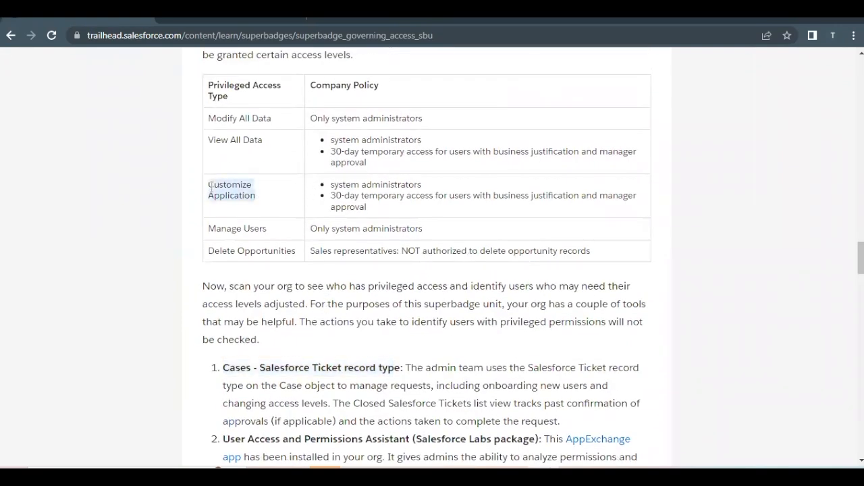
drag(324, 186, 423, 184)
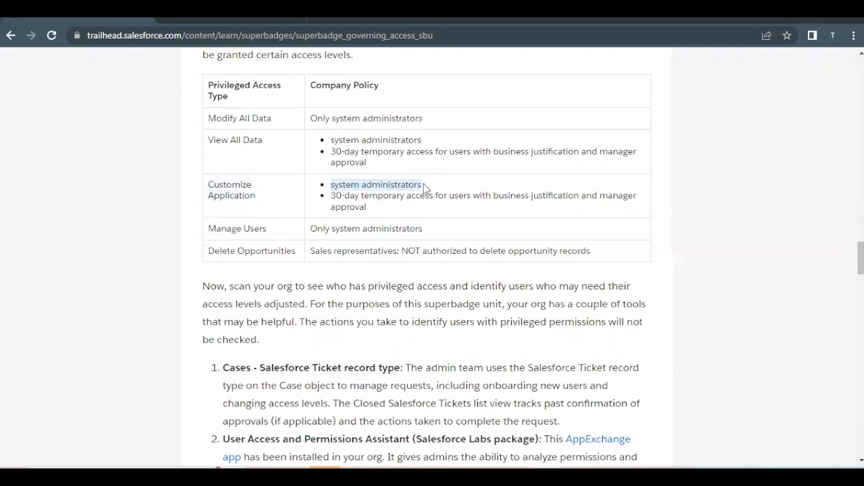
Step: Switch to the Salesforce org, open the Permissions Analyzer, and set it to analyze by Permission
click(225, 19)
click(215, 98)
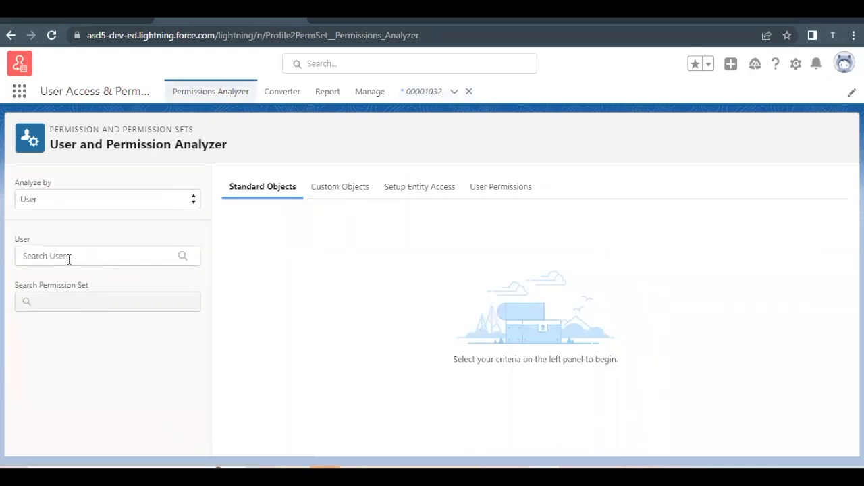
click(106, 198)
click(81, 227)
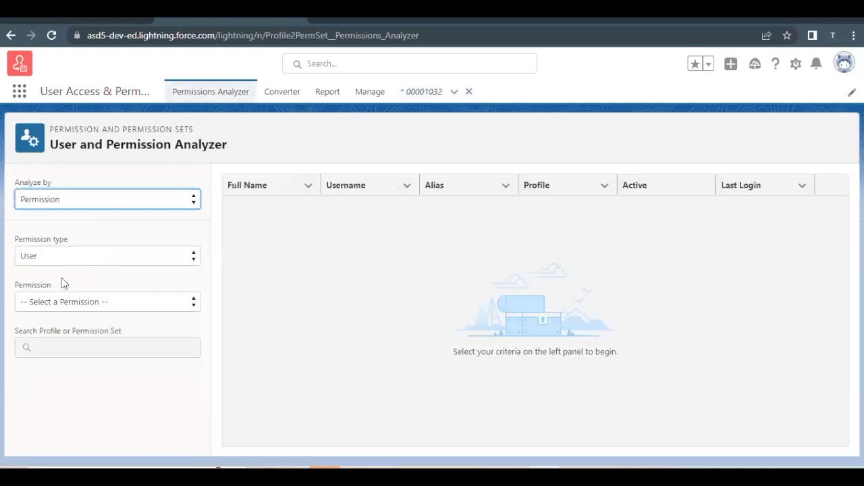
Step: Select the Customize Application permission in the analyzer to list the users who have it
click(59, 301)
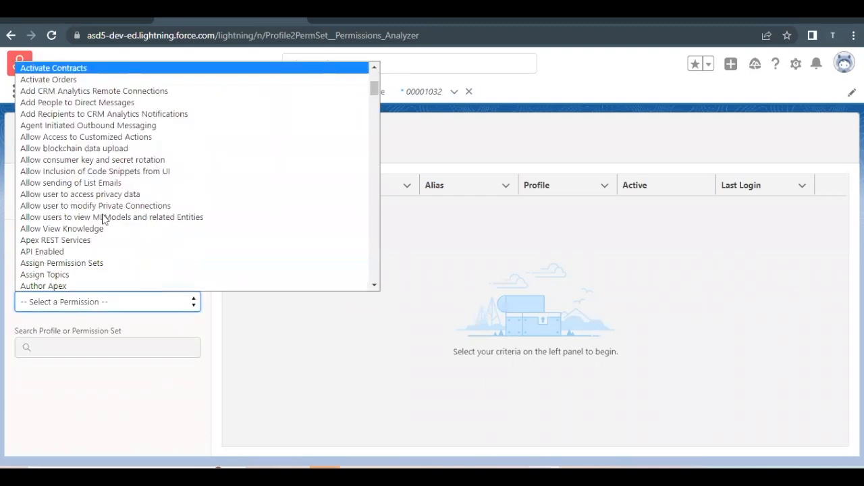
key(c)
key(c)
key(c)
key(c)
key(c)
key(c)
key(c)
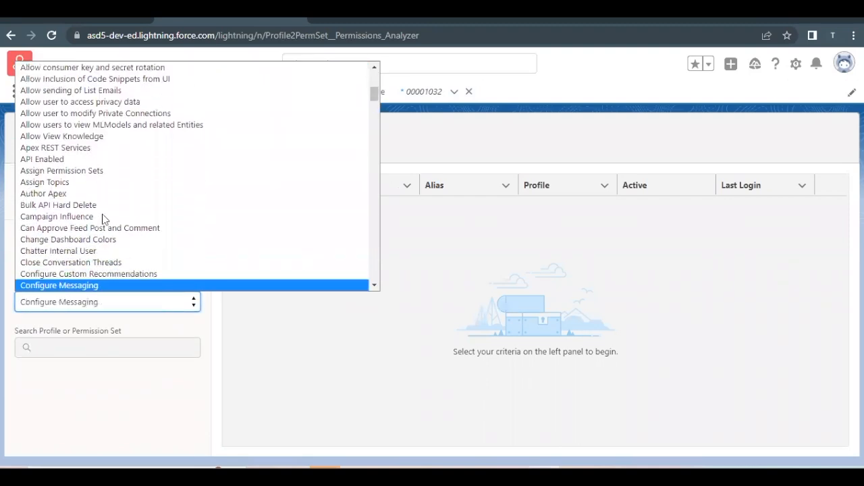
scroll(102, 218, down, 3)
scroll(68, 255, down, 3)
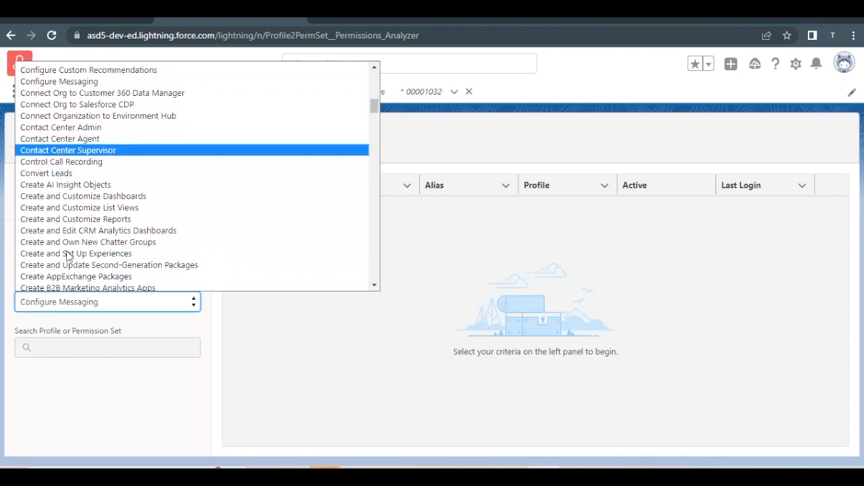
scroll(67, 253, up, 1)
scroll(89, 194, down, 5)
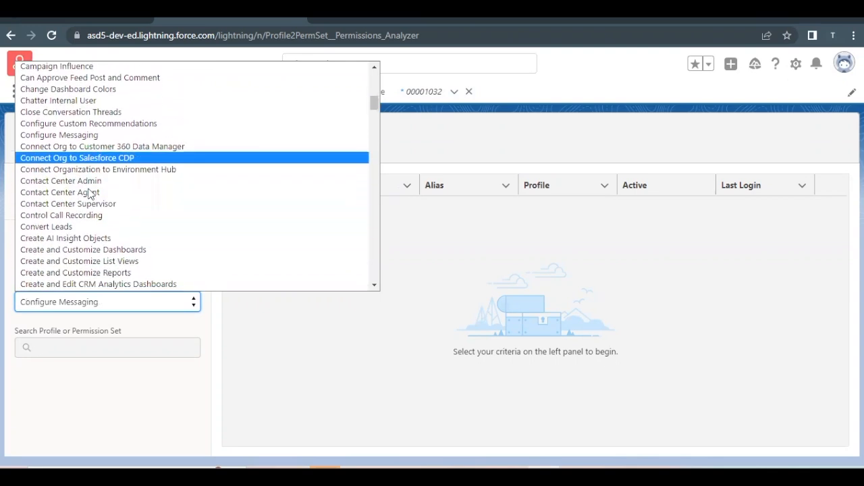
scroll(90, 194, up, 1)
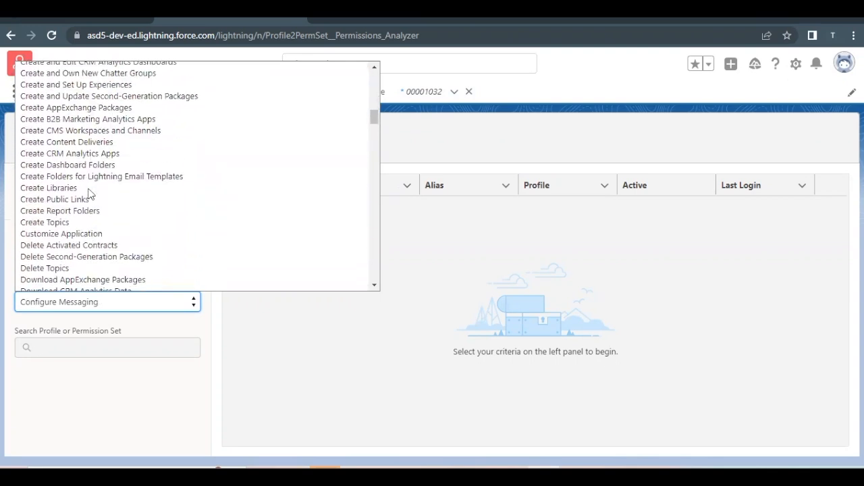
click(85, 236)
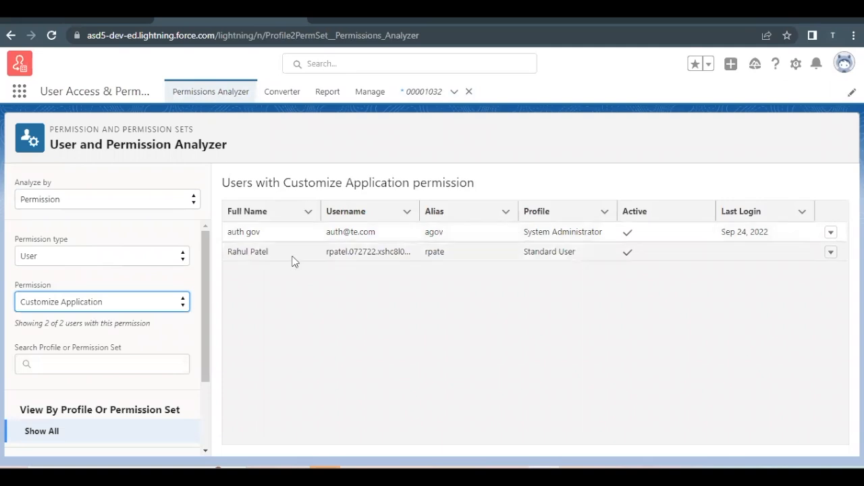
Step: Reread the privileged access policies and tool descriptions on Trailhead, and compare them with the Permissions Analyzer user list
click(73, 22)
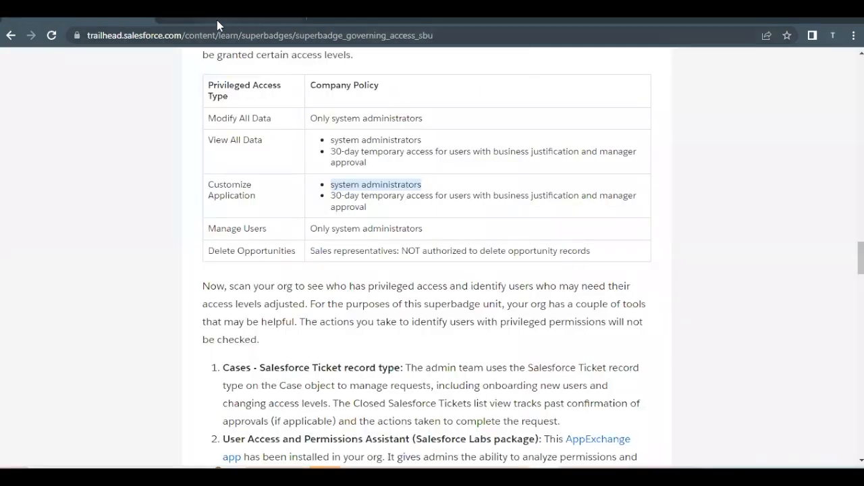
scroll(282, 167, up, 1)
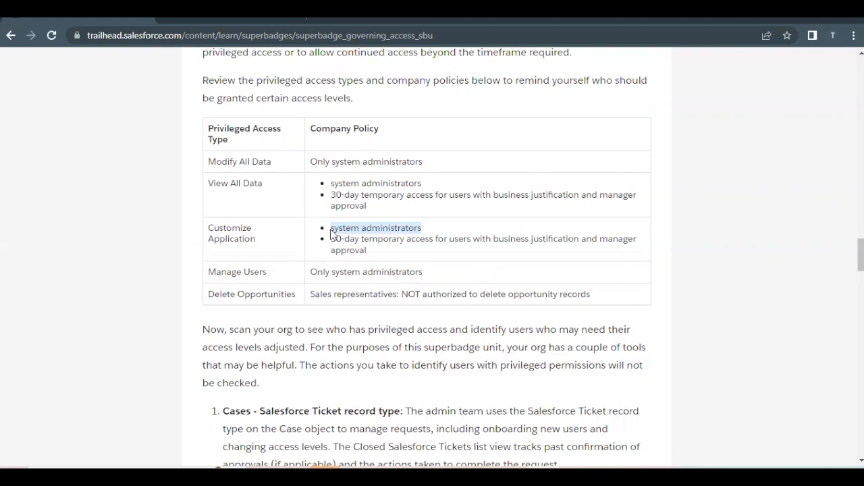
scroll(331, 233, down, 2)
drag(218, 294, 330, 333)
click(330, 333)
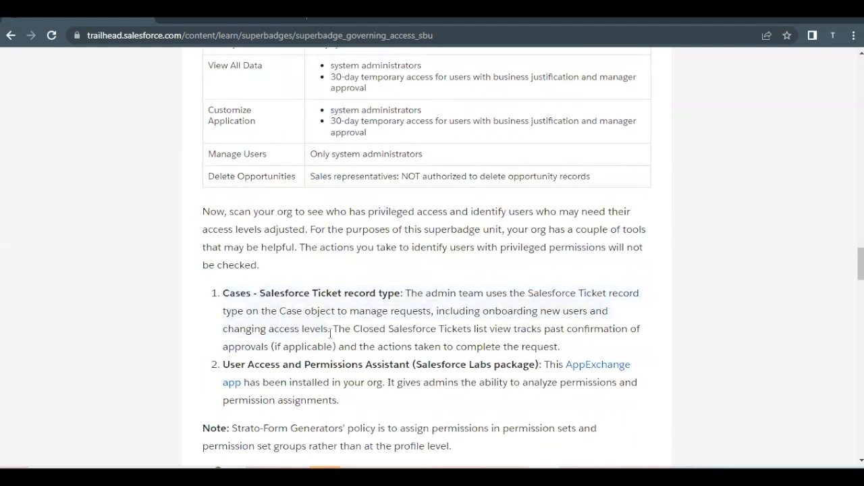
scroll(331, 332, up, 1)
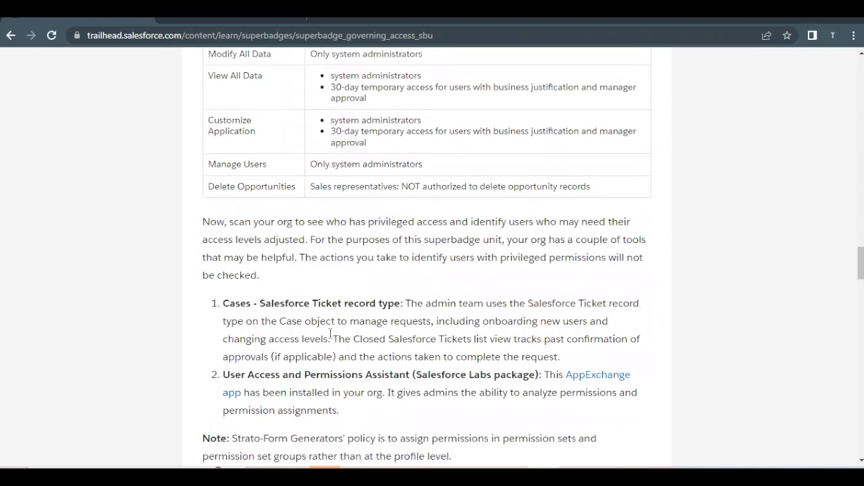
scroll(330, 332, up, 1)
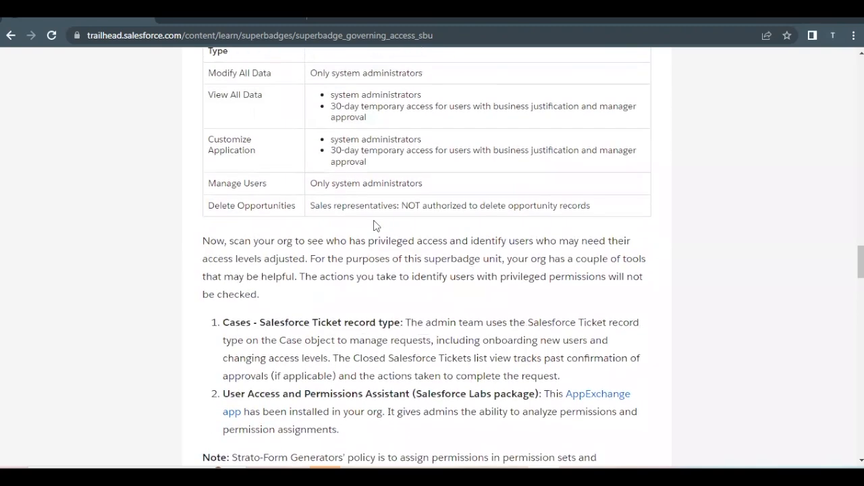
scroll(376, 223, up, 1)
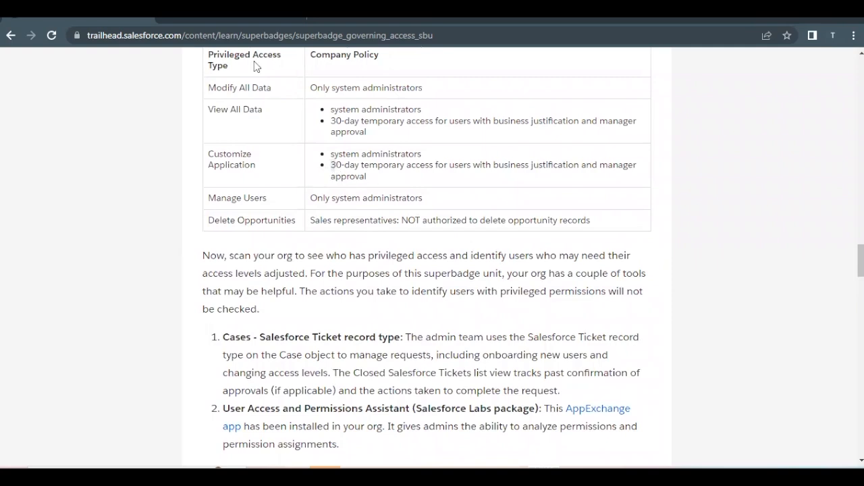
click(251, 22)
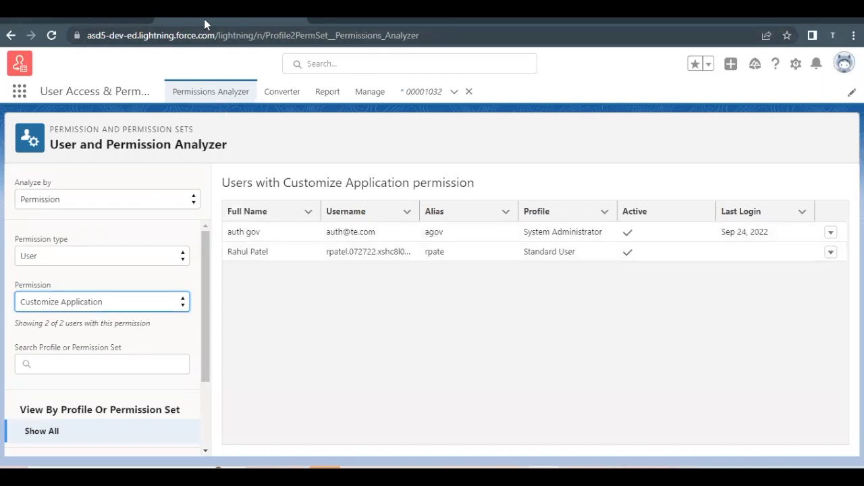
click(106, 21)
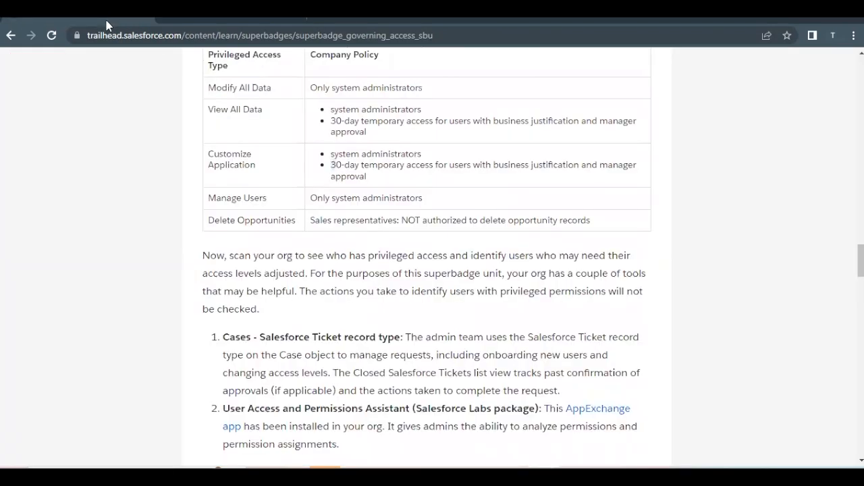
click(257, 24)
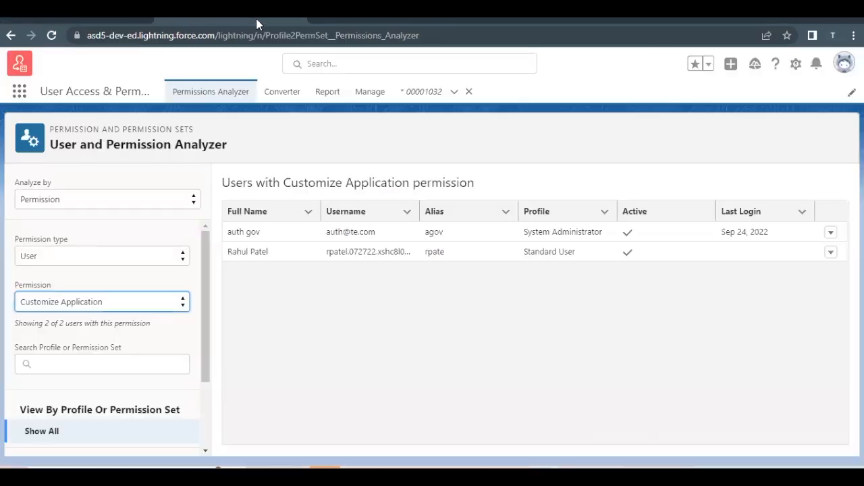
Step: Open Setup for the Salesforce org and recheck the Customize Application row on the Trailhead page
click(796, 66)
click(748, 105)
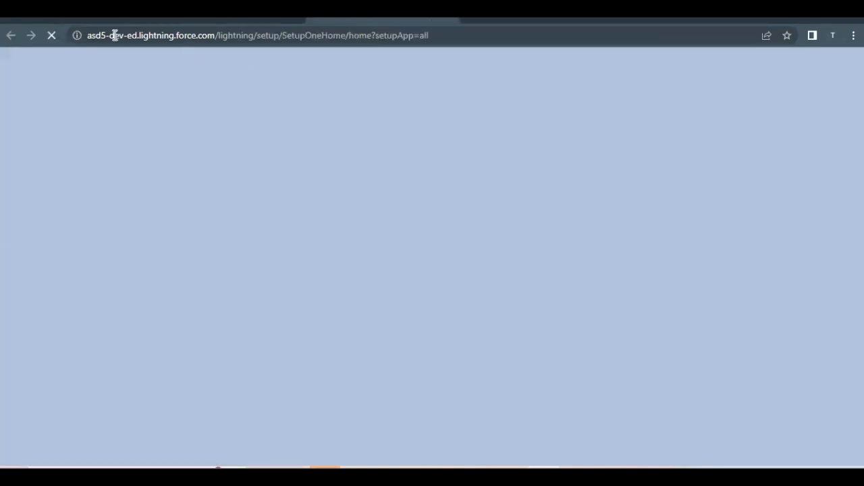
click(80, 20)
scroll(272, 199, up, 1)
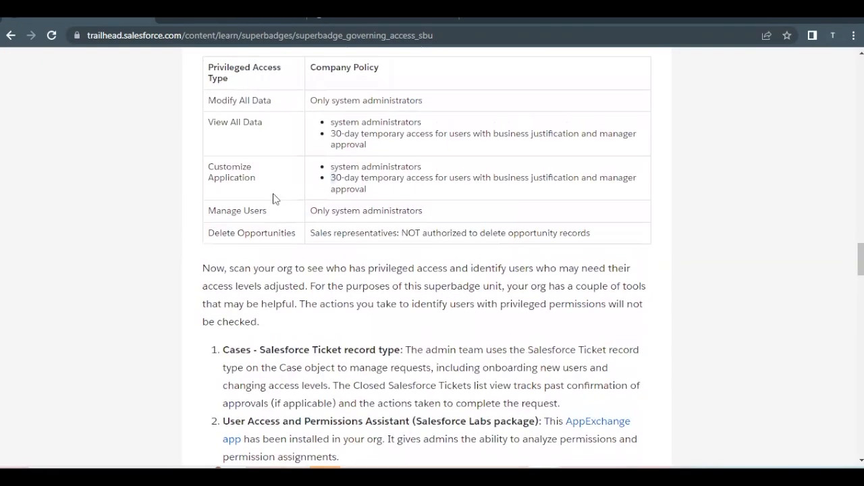
drag(255, 178, 220, 172)
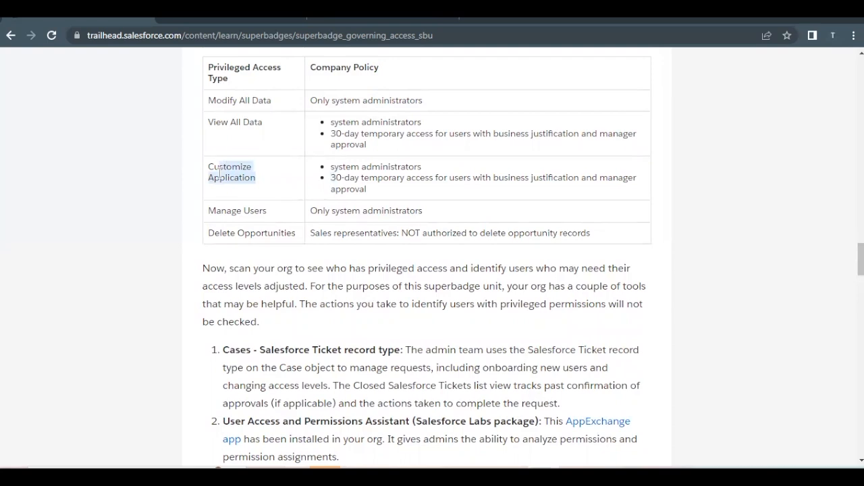
Step: Return to Setup, open the Users list, and open the record of the active VP, International Sales user
click(338, 25)
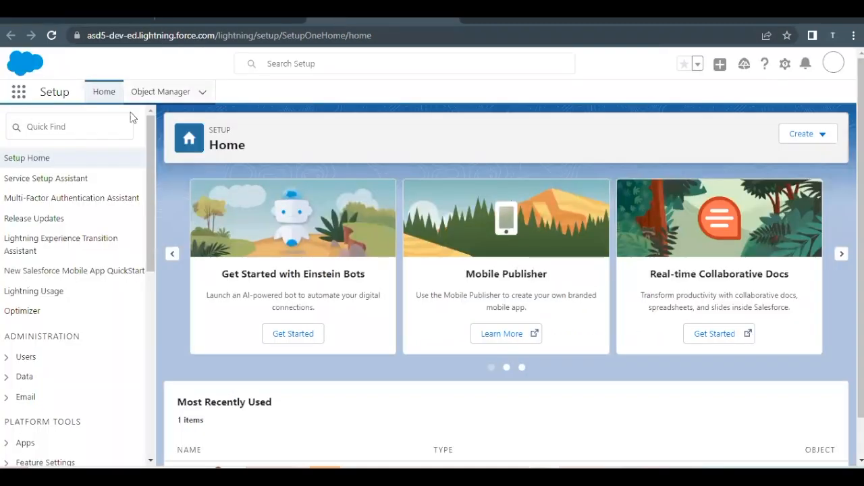
click(7, 356)
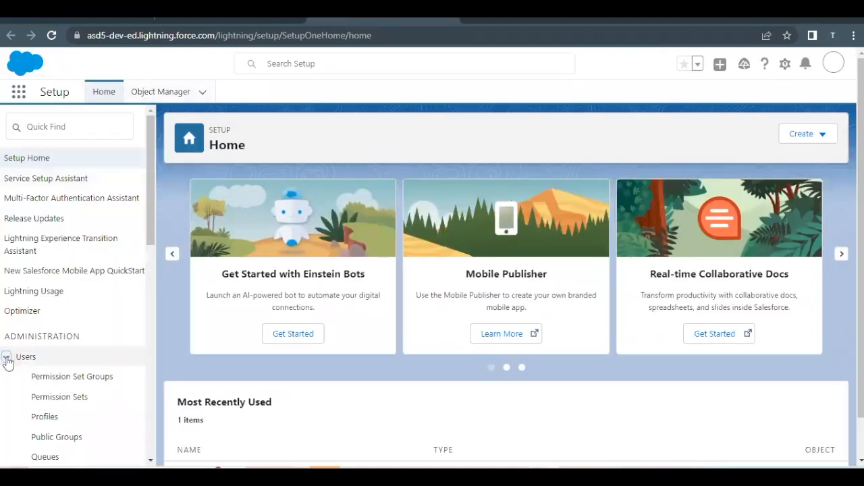
scroll(8, 362, down, 3)
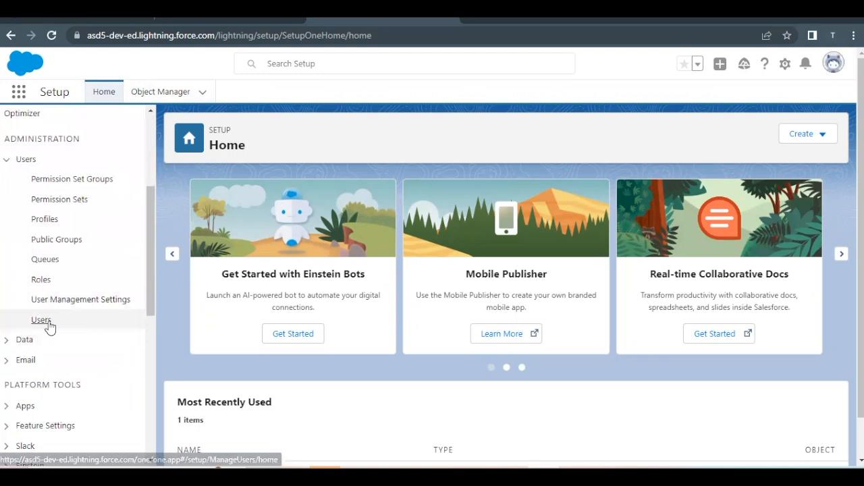
click(116, 323)
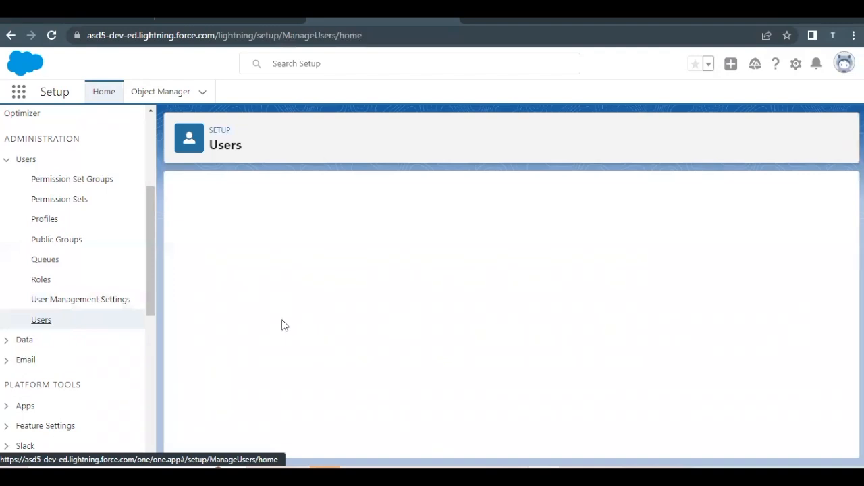
scroll(322, 320, down, 3)
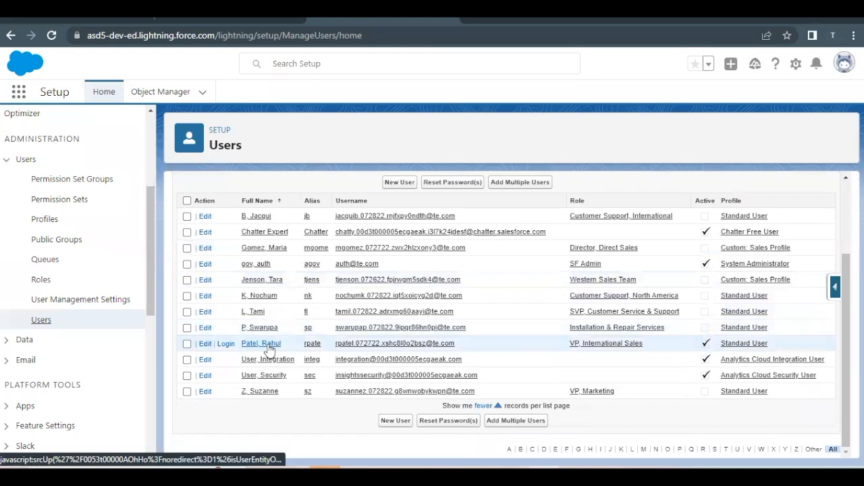
click(268, 346)
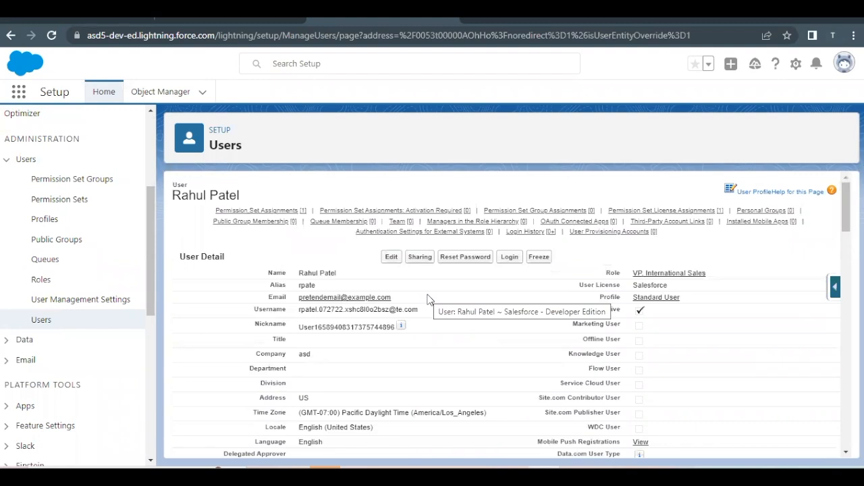
Step: Examine the user's Permission Set Assignments and check them against the Customize Application policy on the Trailhead page
click(291, 212)
drag(347, 217, 228, 214)
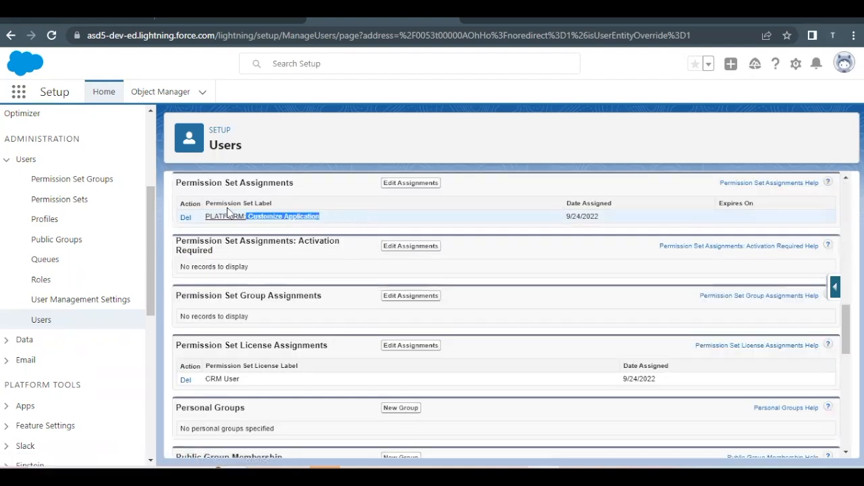
click(431, 218)
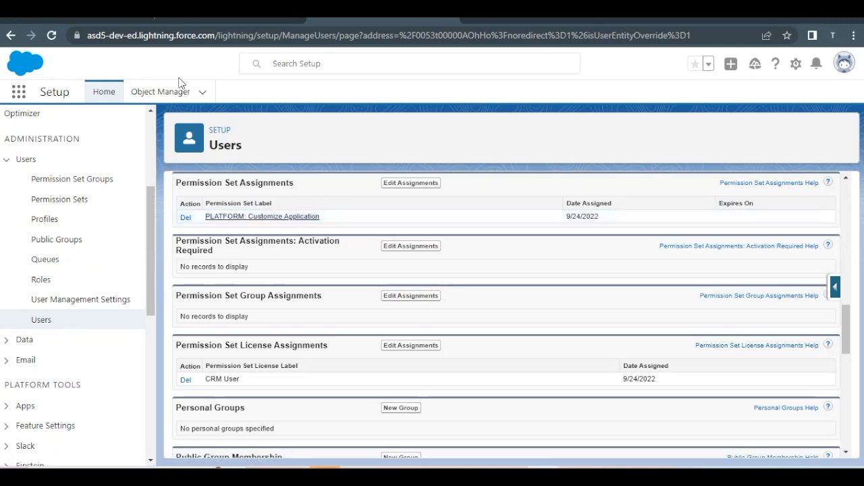
click(76, 22)
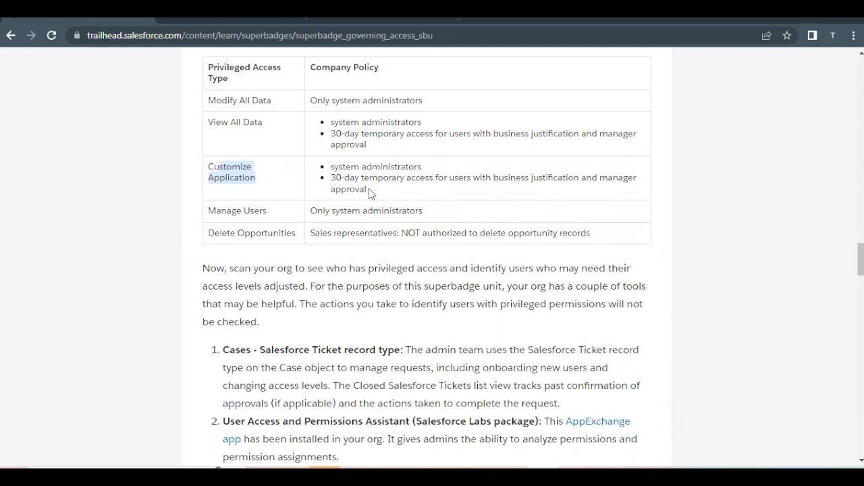
Step: Return to Salesforce Setup and open the User Management Settings page
click(340, 17)
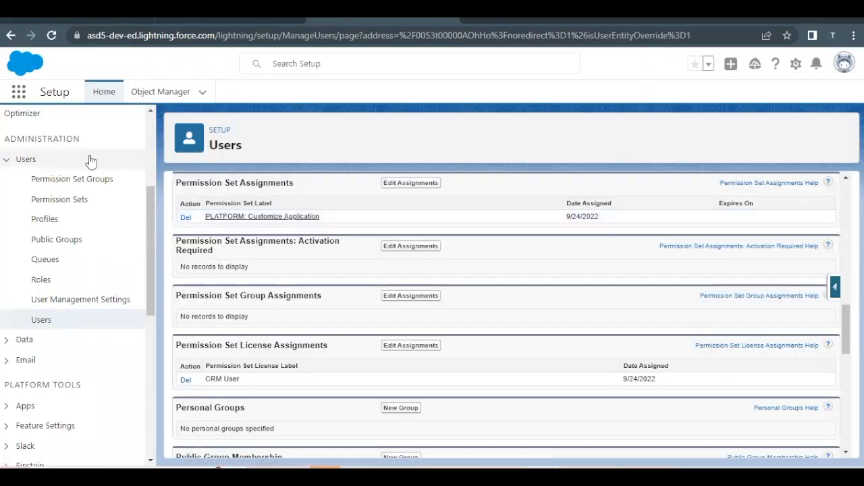
scroll(90, 160, up, 3)
click(72, 133)
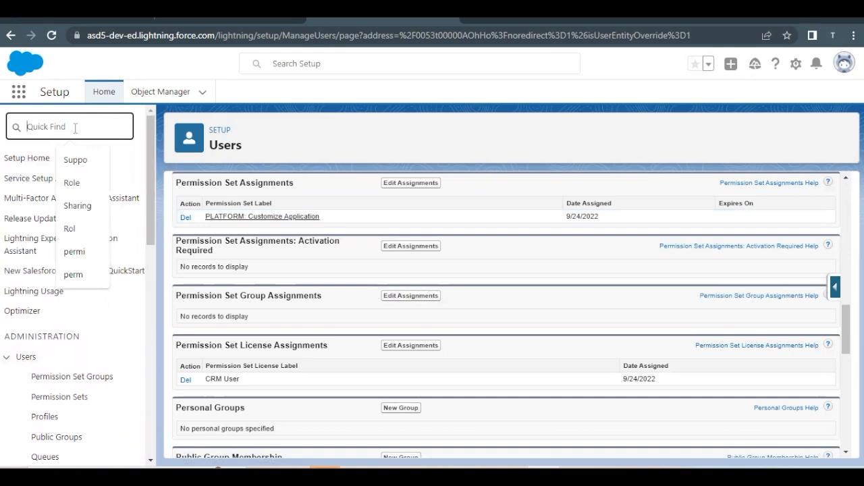
text(user M)
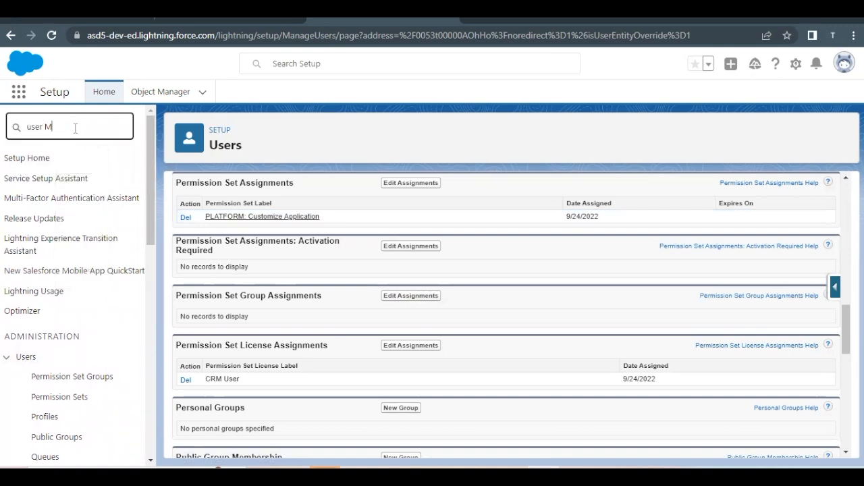
text(an)
click(91, 181)
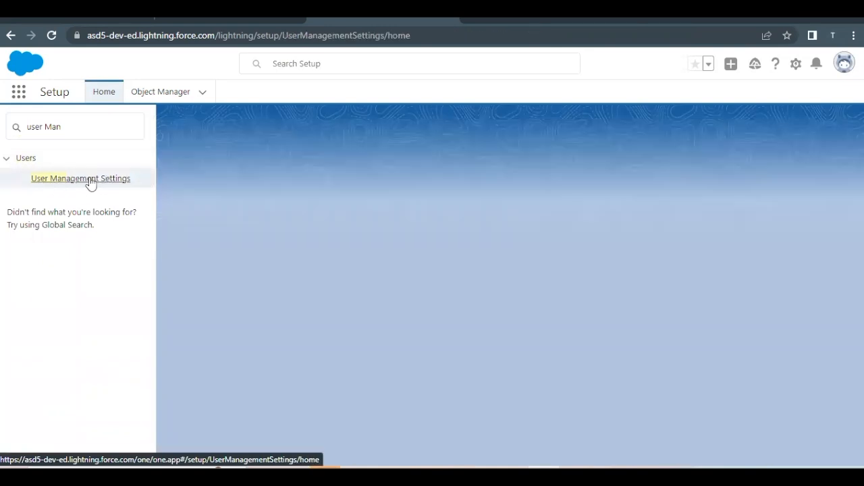
Step: Enable Permission Set & Permission Set Group Assignments with Expiration Dates in User Management Settings
scroll(412, 317, down, 1)
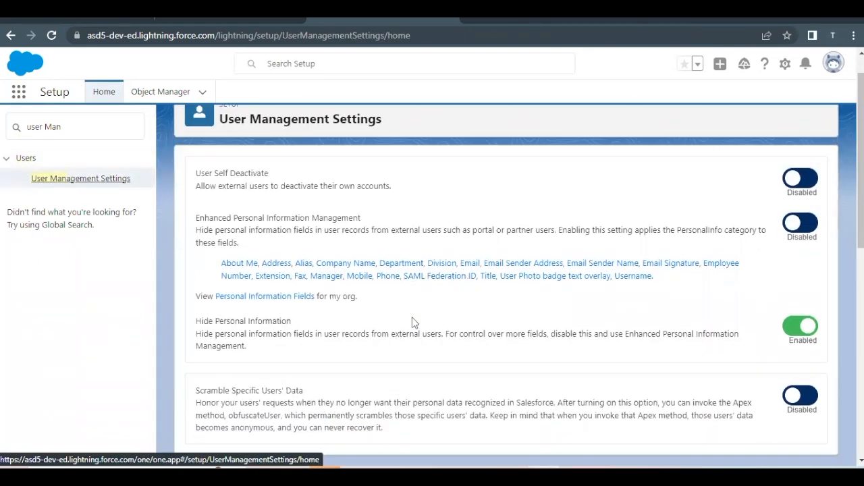
scroll(412, 319, down, 8)
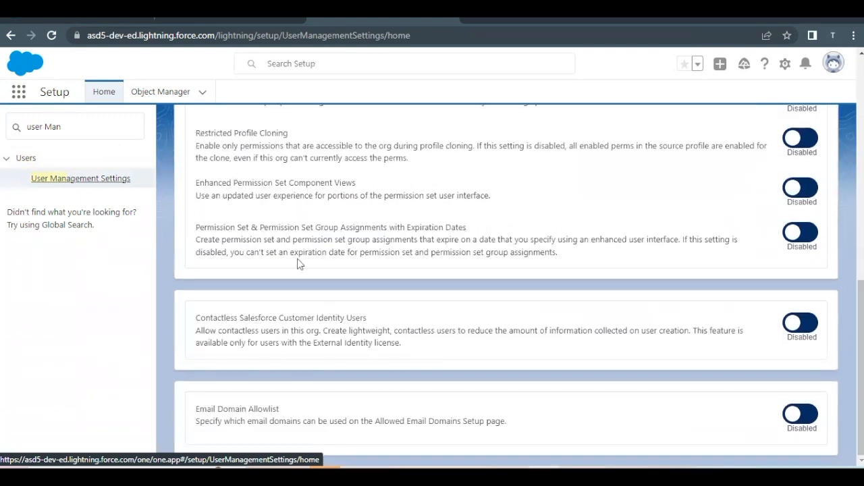
drag(195, 228, 481, 227)
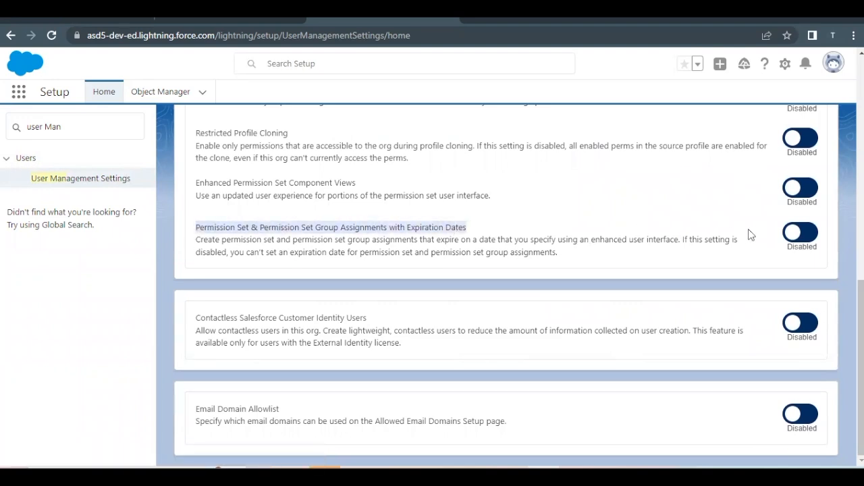
click(796, 235)
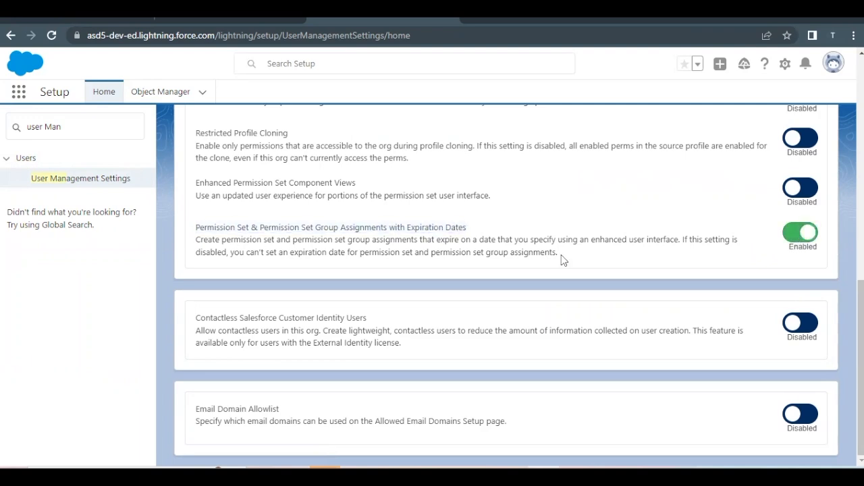
scroll(562, 260, up, 1)
scroll(317, 257, up, 1)
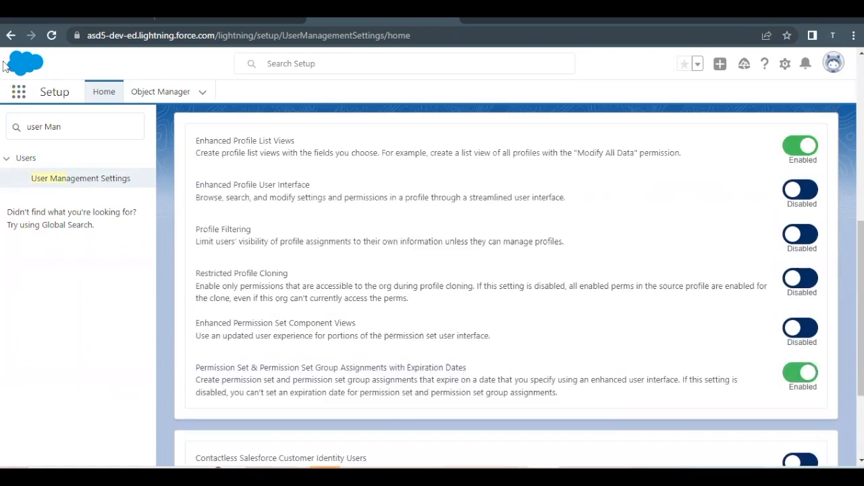
Step: Search Setup for the VP, International Sales user, open the user record, and go to its Permission Set Assignments
click(301, 64)
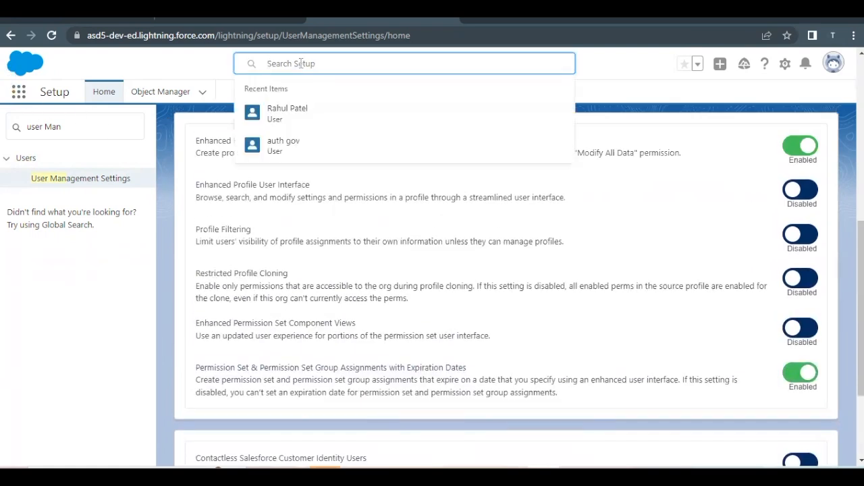
text(Rahul)
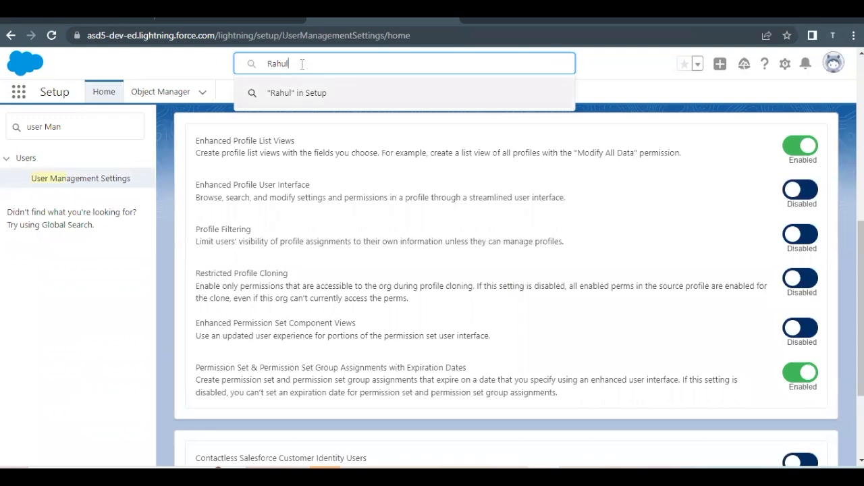
text(Pte)
key(BackSpace)
key(BackSpace)
text(a)
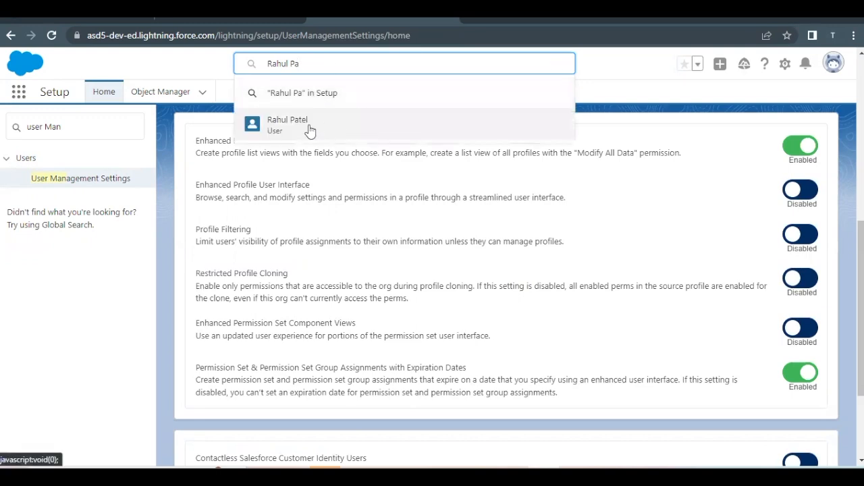
click(311, 128)
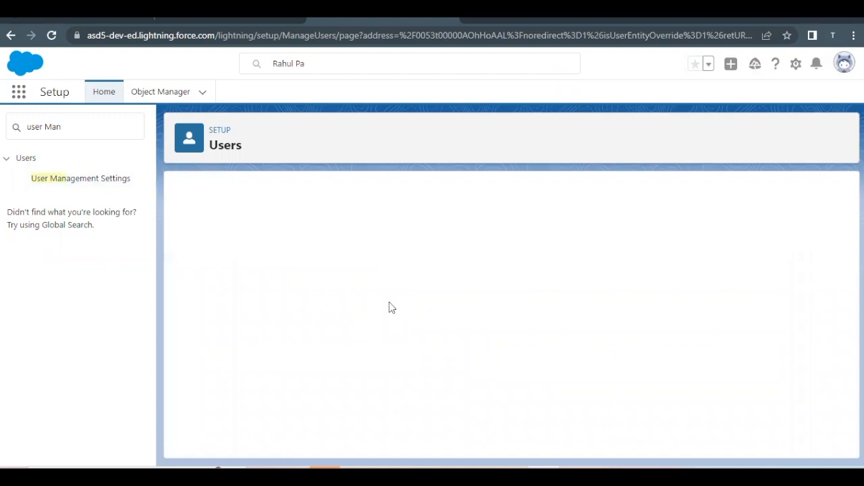
scroll(476, 317, down, 1)
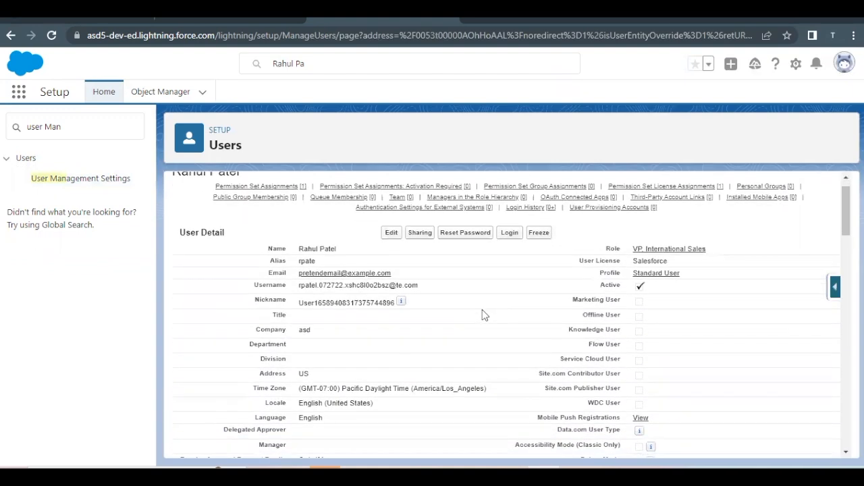
click(287, 187)
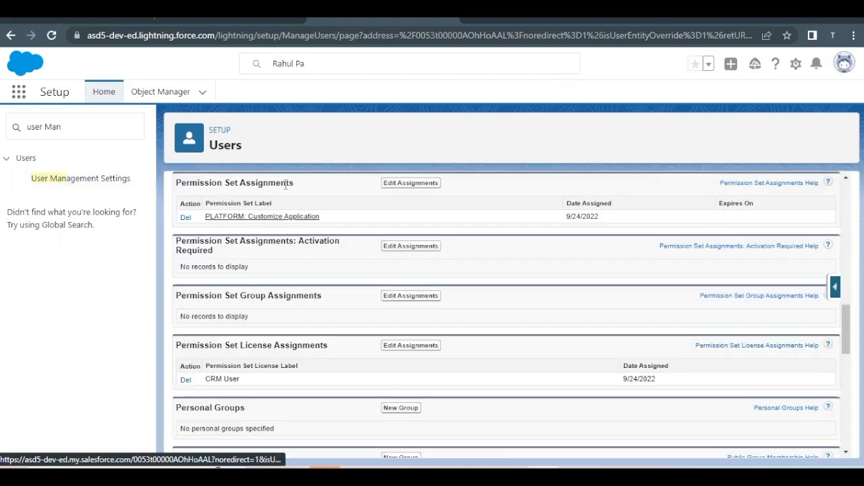
Step: Reread the Trailhead note on assigning permissions through permission sets and permission set groups rather than profiles
click(86, 21)
scroll(387, 225, down, 3)
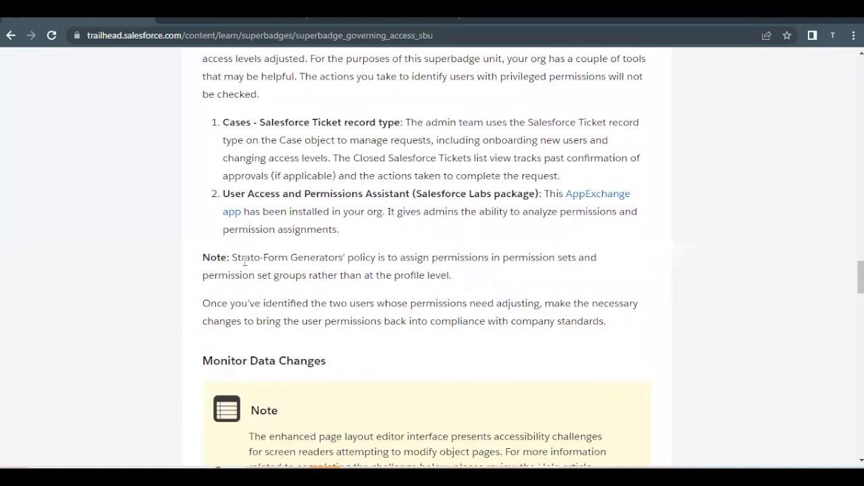
drag(231, 258, 448, 276)
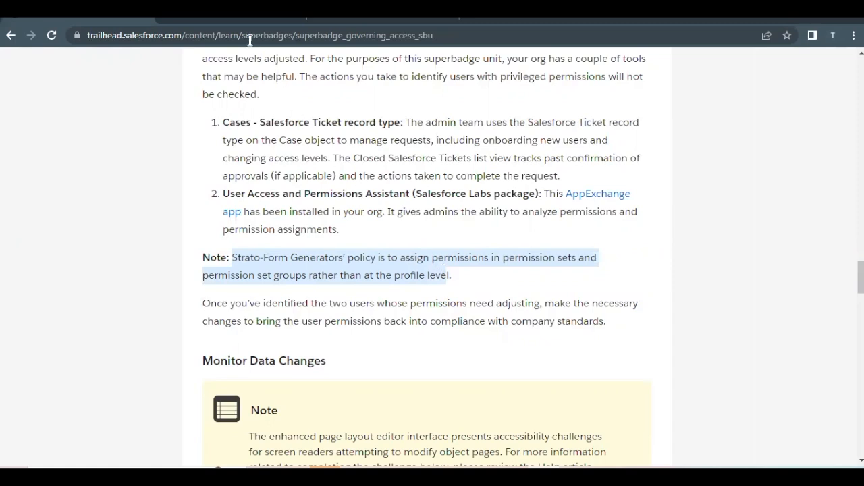
Step: Return to Setup and open the current assignments of the PLATFORM: Customize Application permission set
click(326, 23)
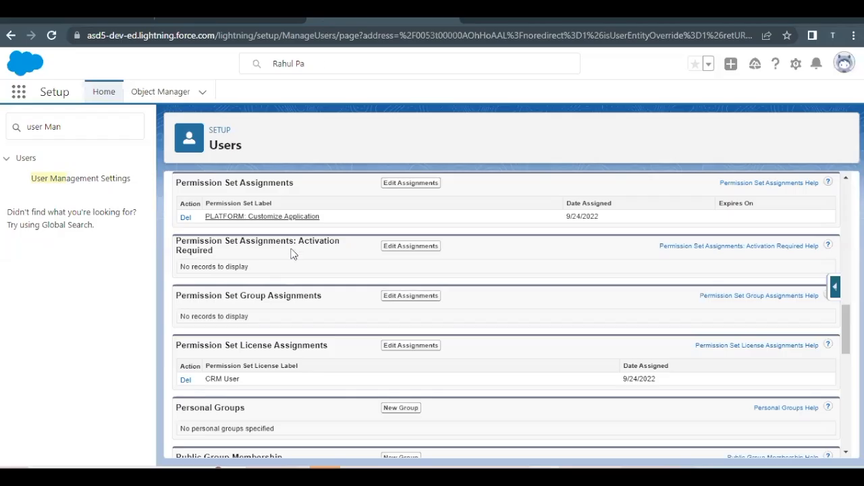
click(268, 218)
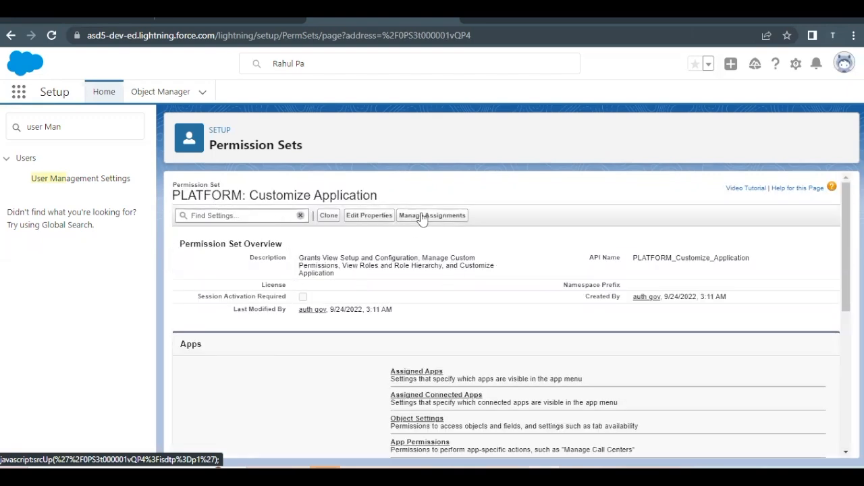
click(437, 216)
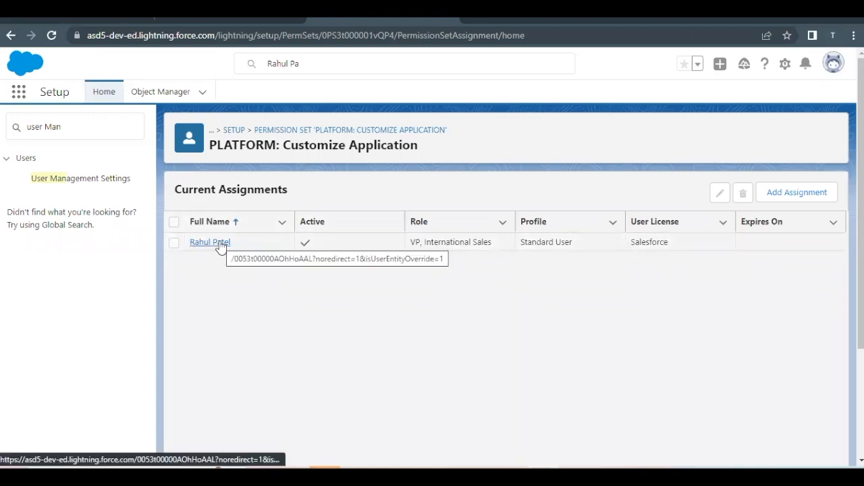
Step: Set the VP, International Sales user's Customize Application assignment to expire in 30 days and save the assignment
click(173, 244)
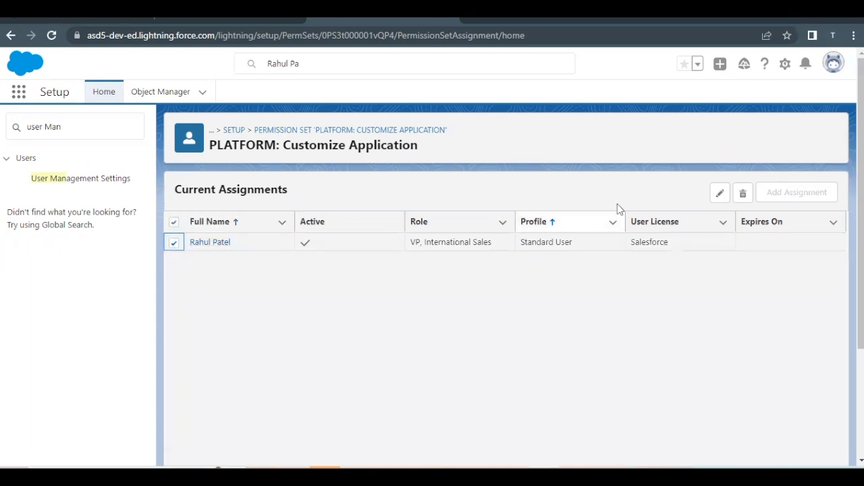
click(718, 200)
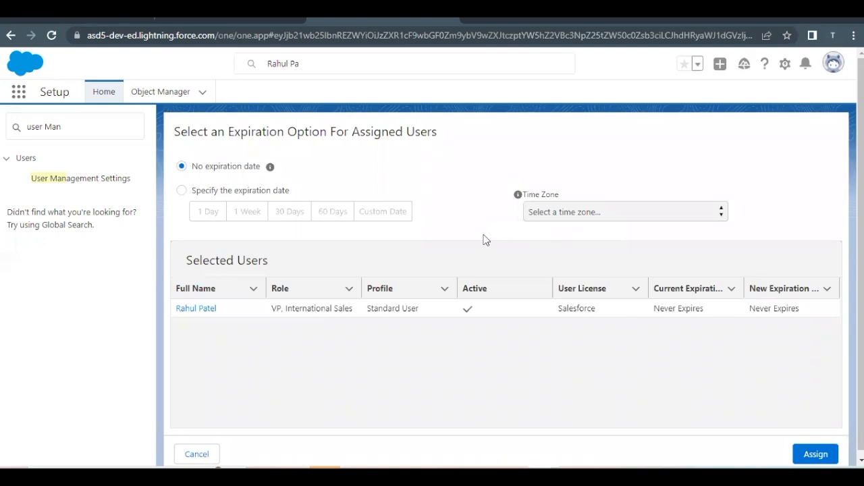
click(182, 191)
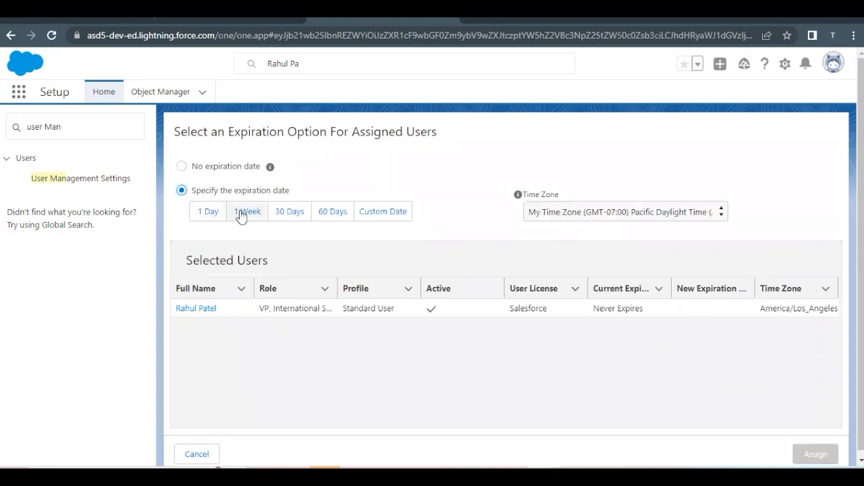
click(288, 214)
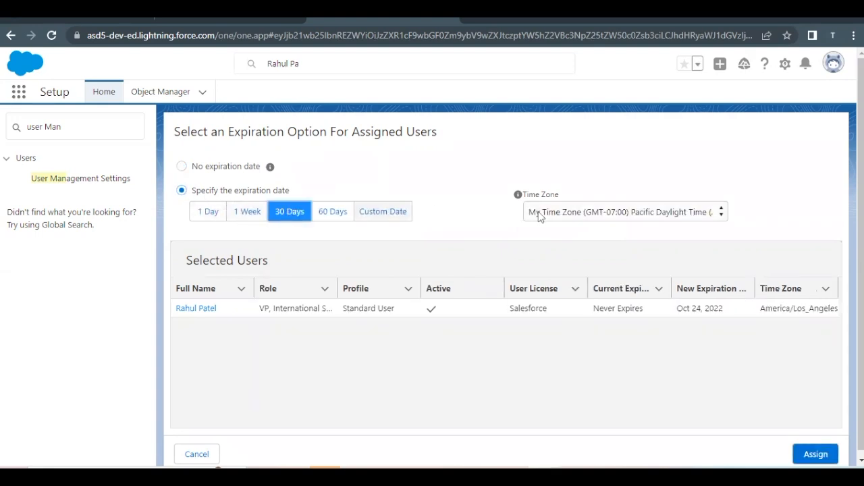
click(804, 453)
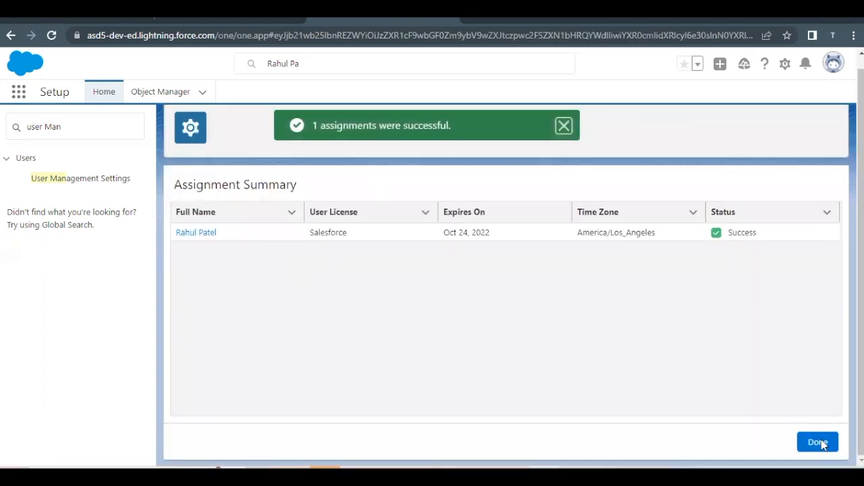
click(823, 446)
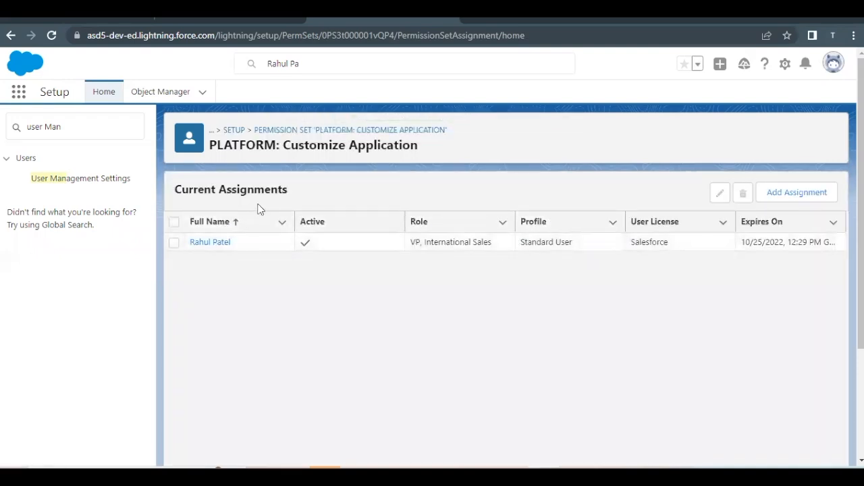
Step: Review the Manage Users and Delete Opportunities policies in the privileged access table on Trailhead
click(90, 21)
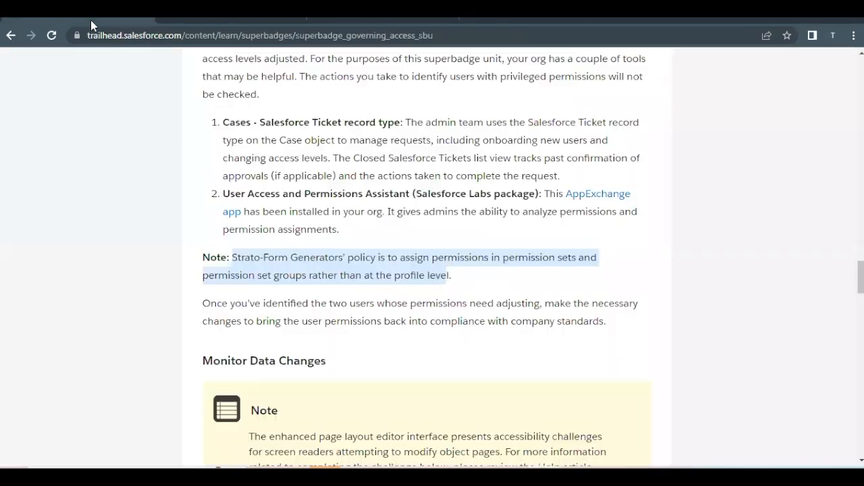
scroll(422, 270, up, 4)
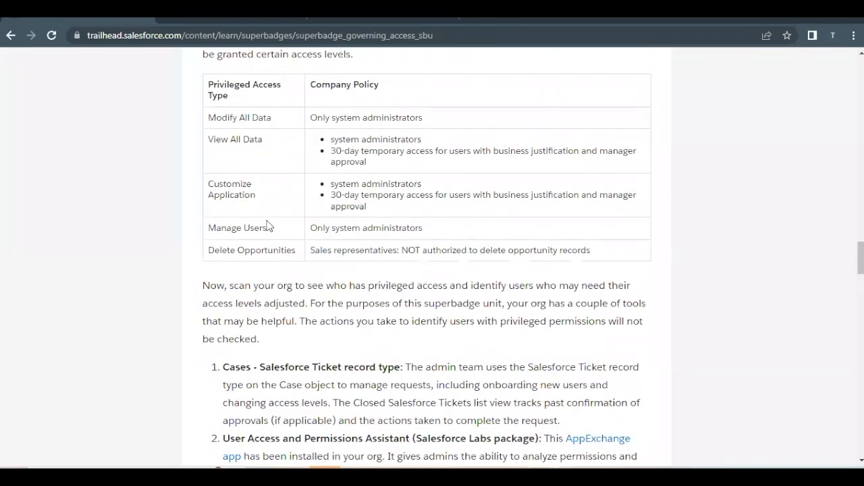
drag(269, 231, 226, 230)
click(265, 230)
drag(221, 250, 270, 252)
click(270, 252)
Step: Return to Setup, open Permission Set Groups, and switch the list view to All Permission Set Groups
click(344, 19)
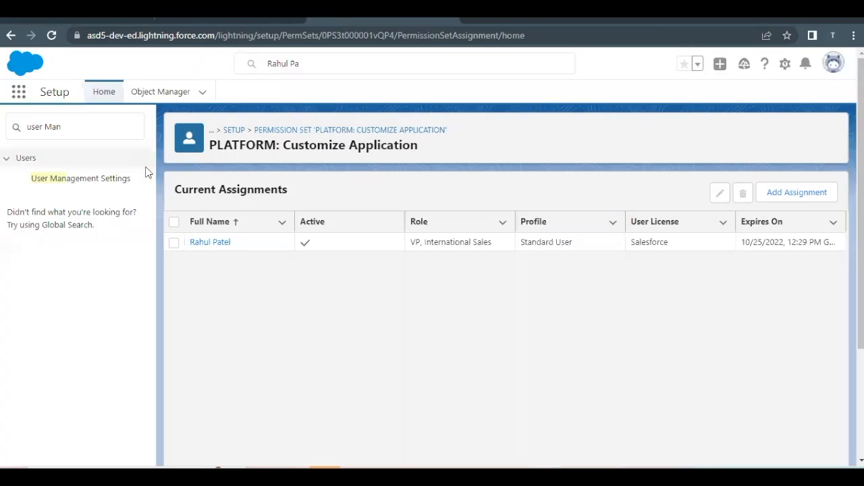
double_click(88, 129)
triple_click(87, 129)
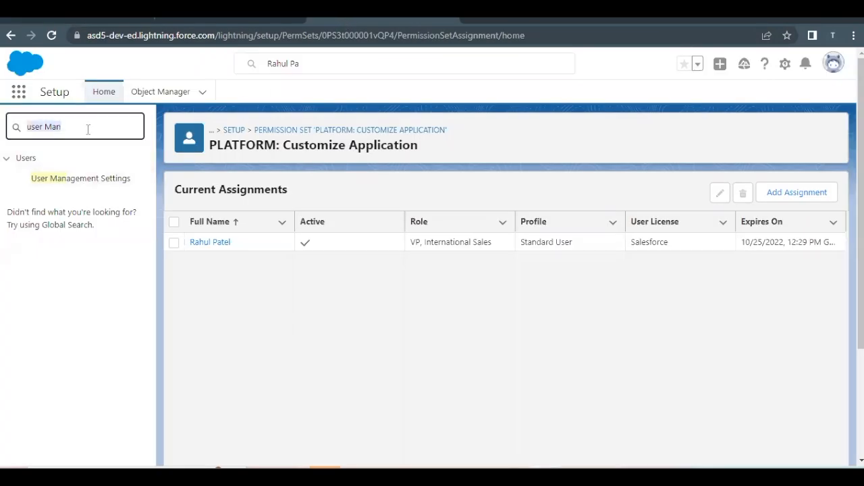
text(Pe)
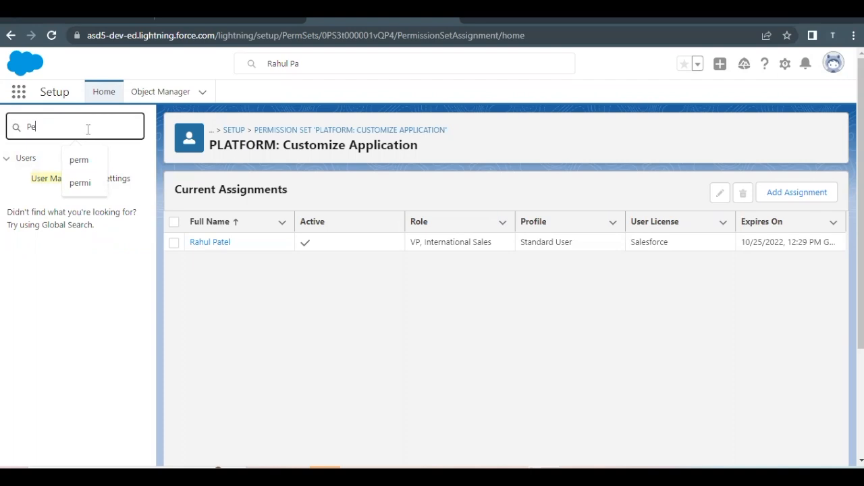
text(rm)
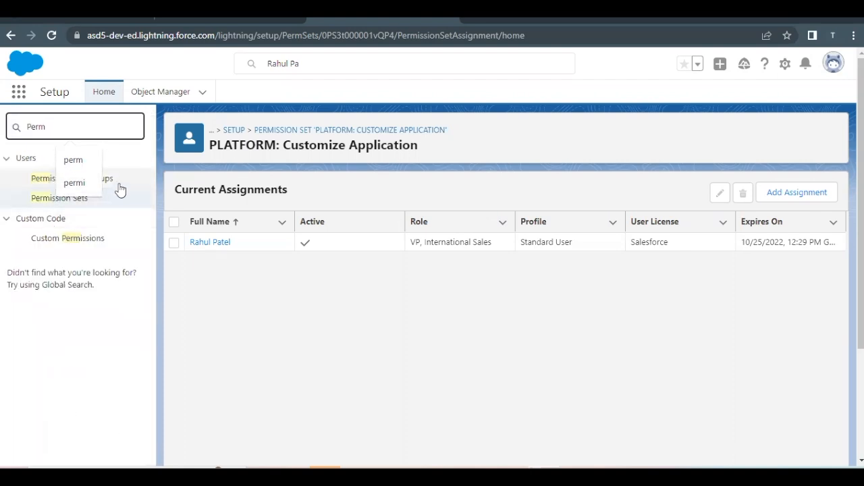
click(110, 180)
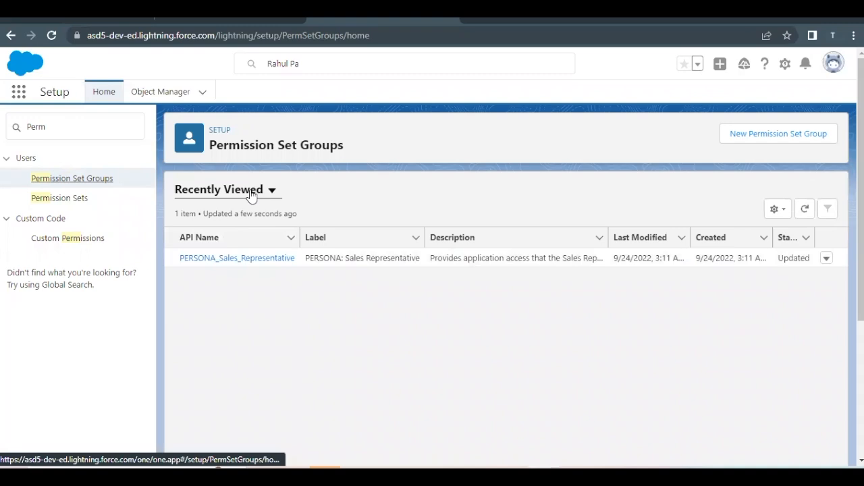
click(271, 191)
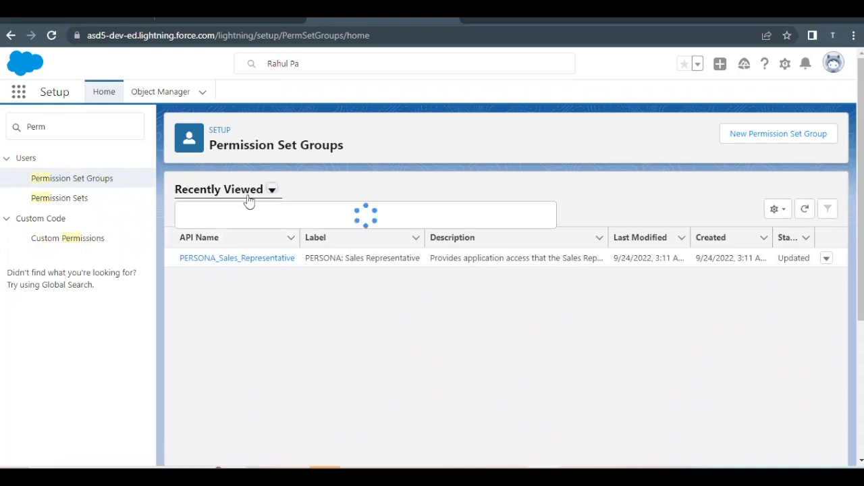
click(218, 235)
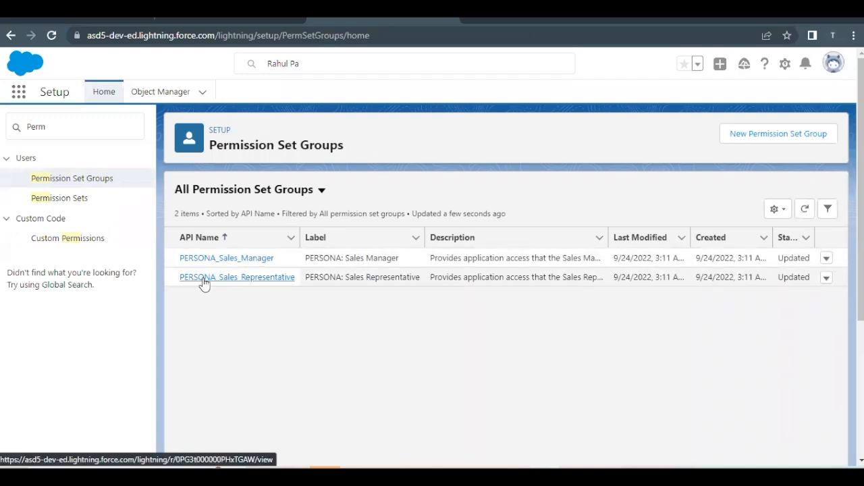
Step: Remove the OPPORTUNITY: Sales - D permission set from the PERSONA: Sales Representative permission set group and finish the removal
click(265, 285)
click(266, 284)
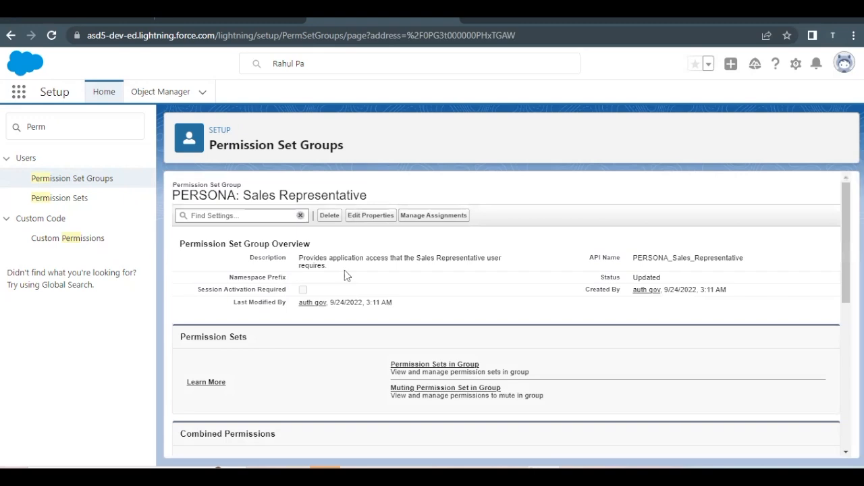
click(417, 368)
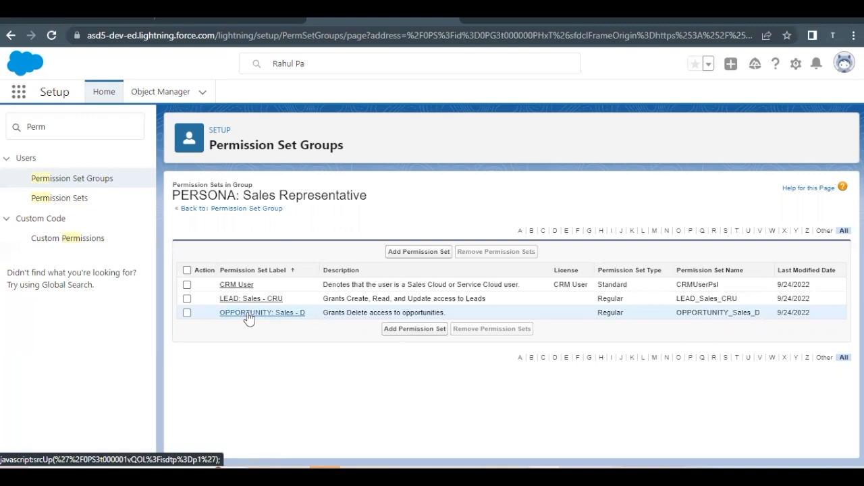
click(188, 316)
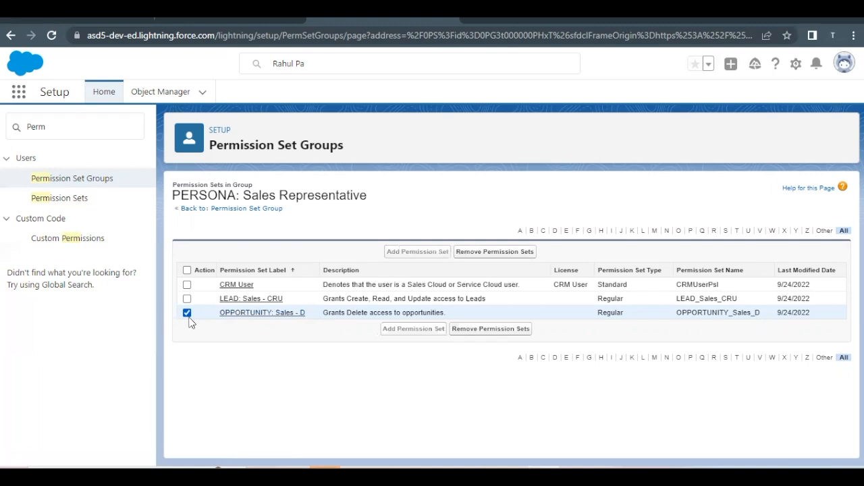
click(482, 329)
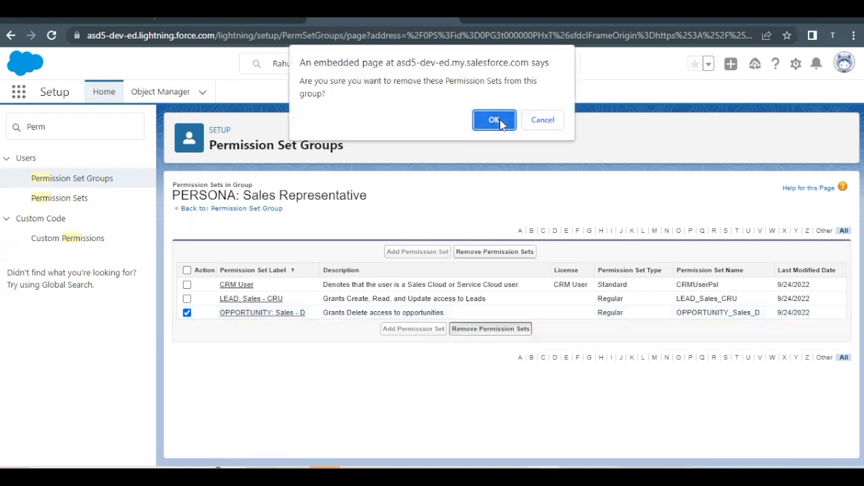
click(495, 120)
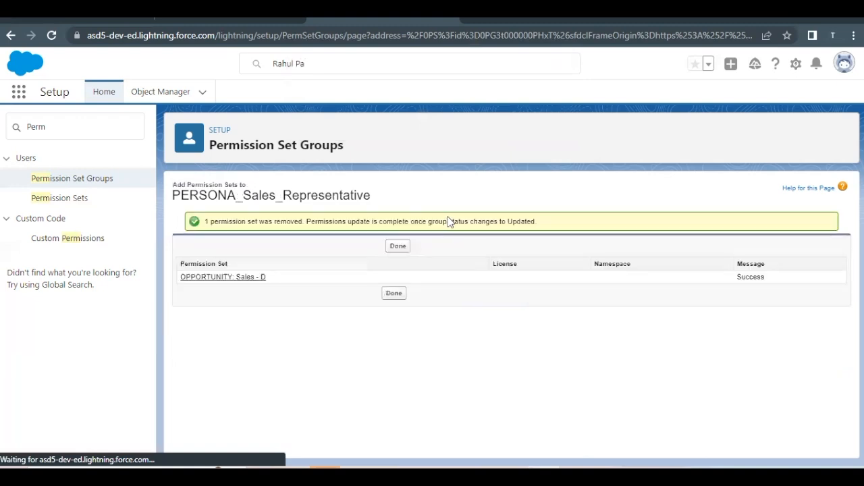
click(399, 247)
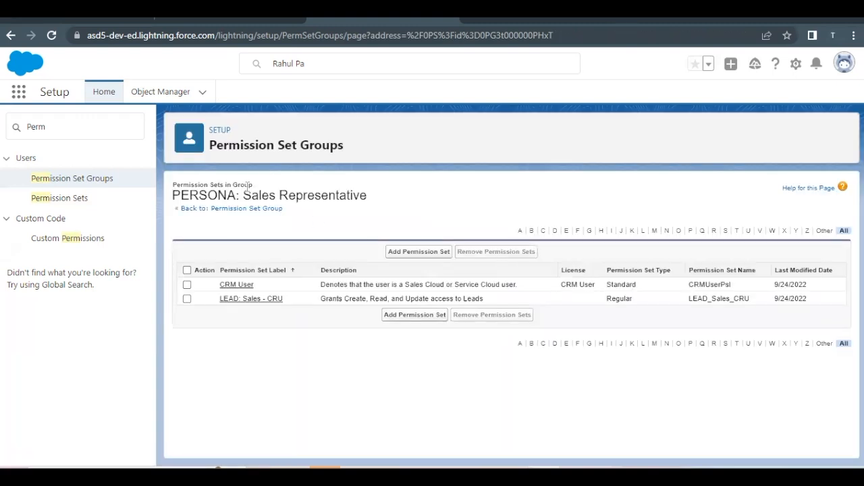
Step: Switch to the Trailhead superbadge page and run the check for challenge 1, Audit Privileged Users
click(58, 14)
scroll(372, 265, down, 13)
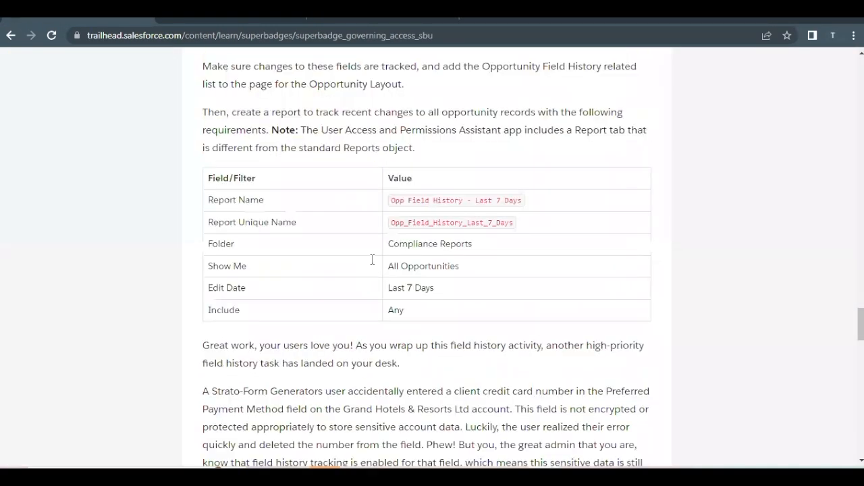
scroll(372, 259, down, 10)
scroll(372, 265, down, 5)
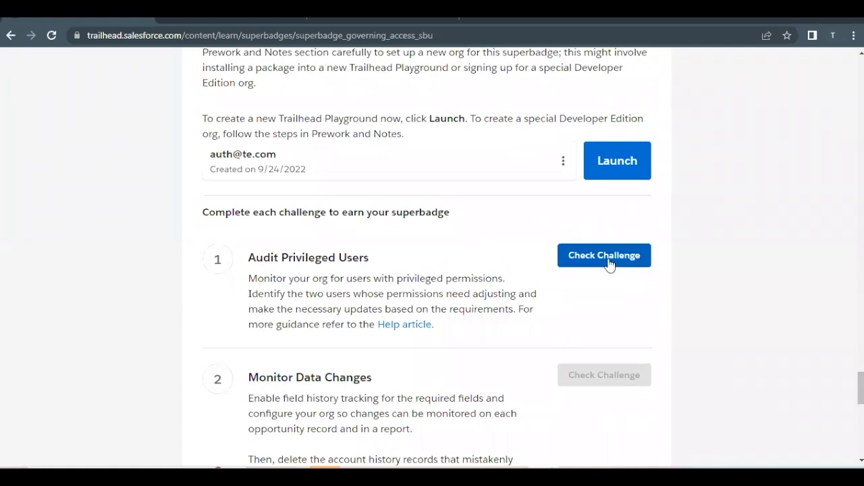
click(607, 257)
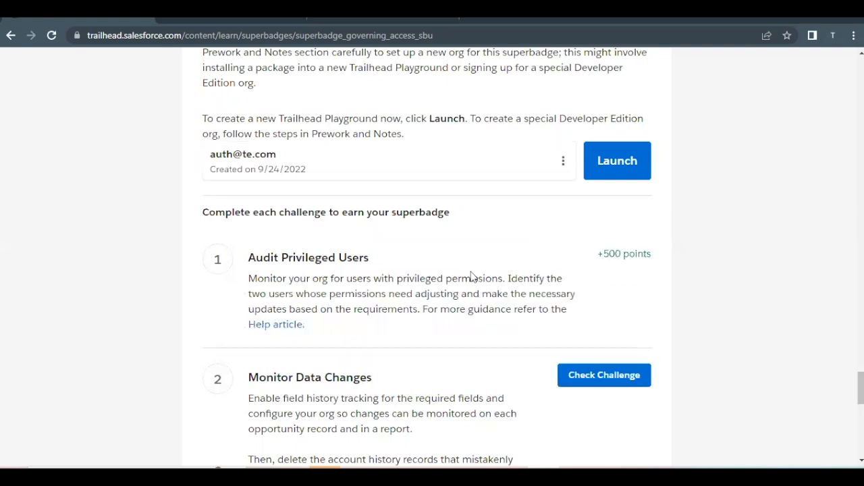
Step: Review the Trailhead requirements for opportunity field history tracking, including the list of fields to track
scroll(471, 273, down, 1)
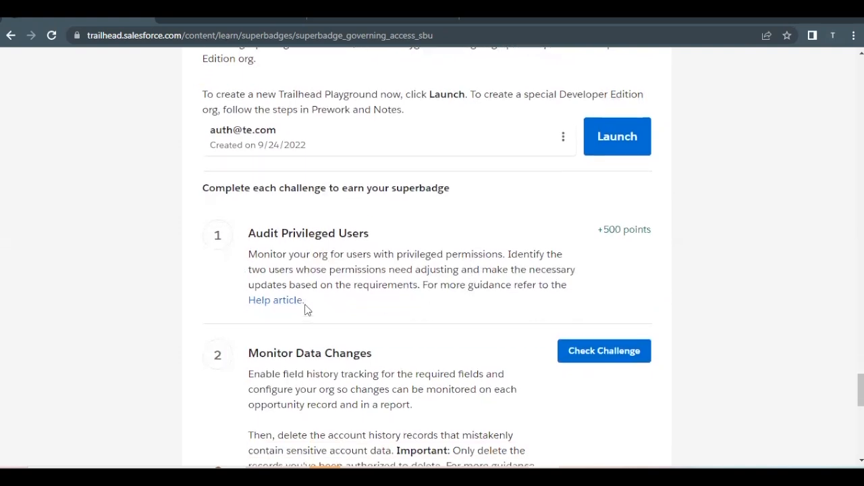
scroll(300, 314, up, 1)
scroll(299, 314, up, 15)
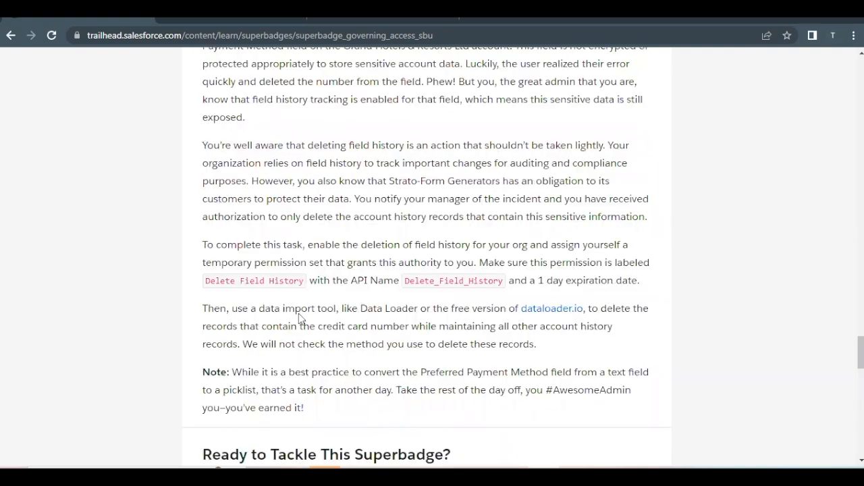
scroll(299, 318, down, 3)
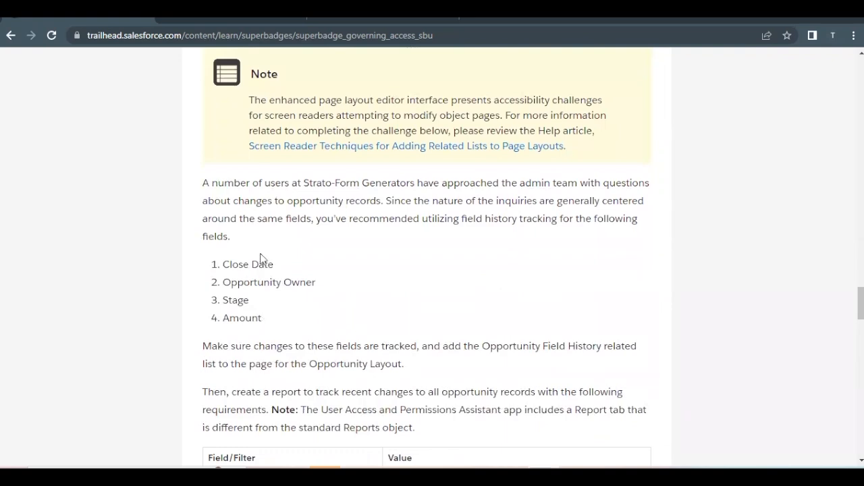
drag(220, 264, 261, 315)
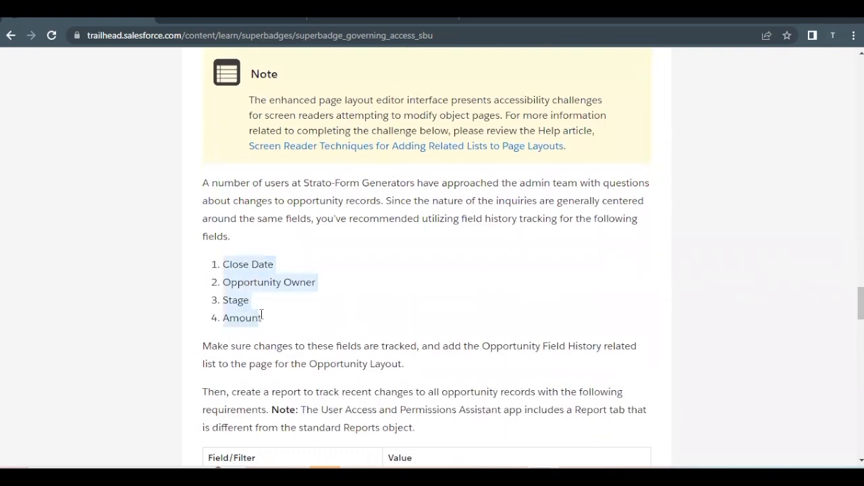
click(374, 280)
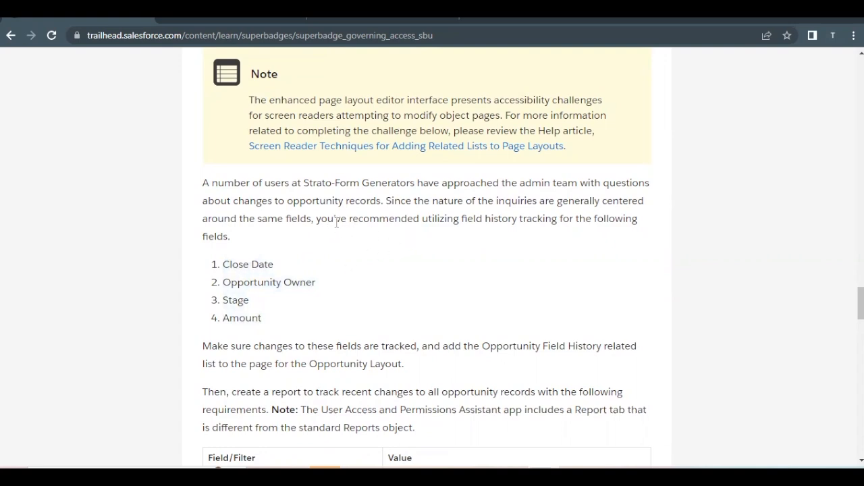
drag(420, 218, 557, 218)
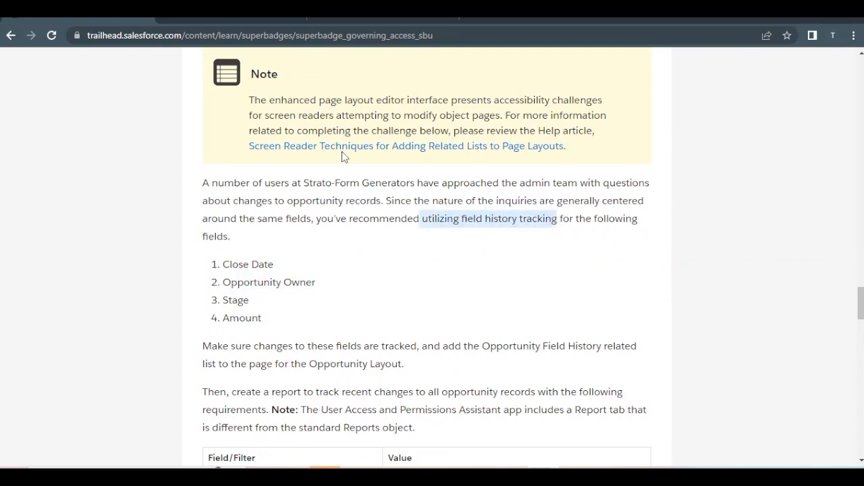
Step: Return to Setup and open the history tracking settings for the Opportunity object's fields in Object Manager
click(317, 20)
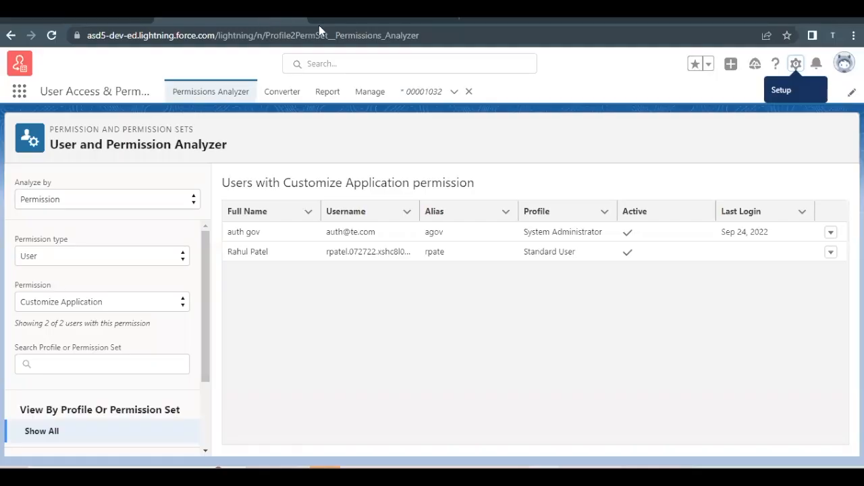
click(333, 19)
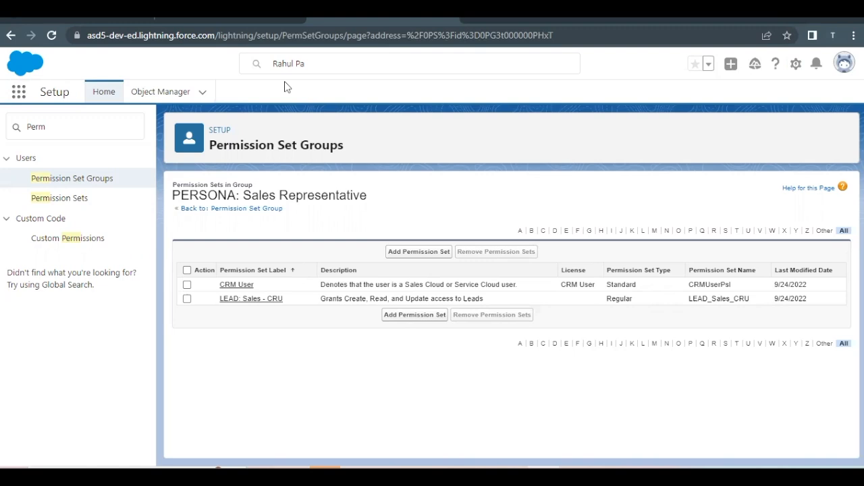
click(155, 90)
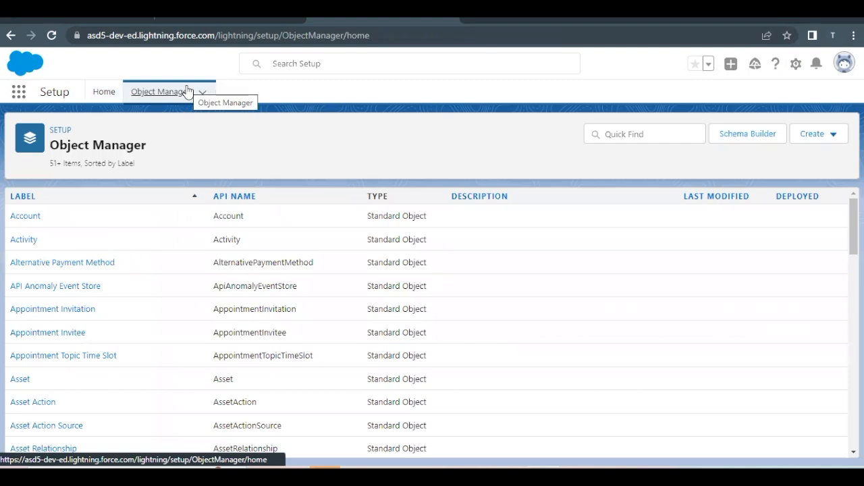
click(606, 137)
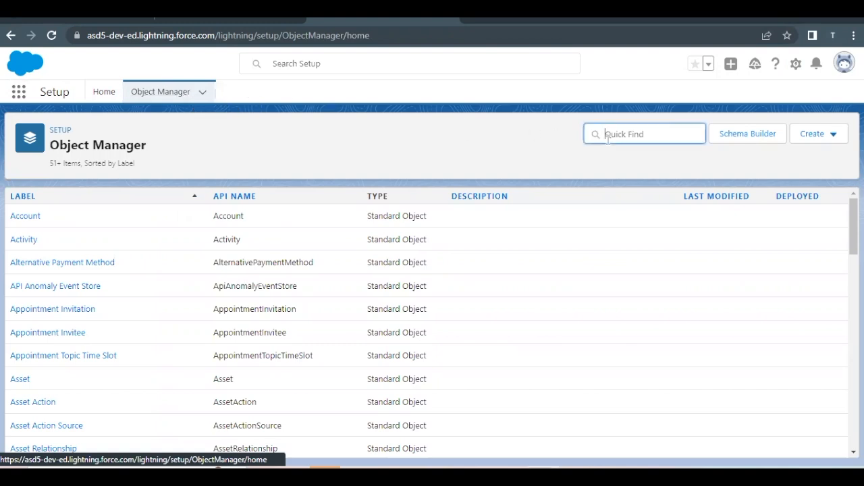
text(sp)
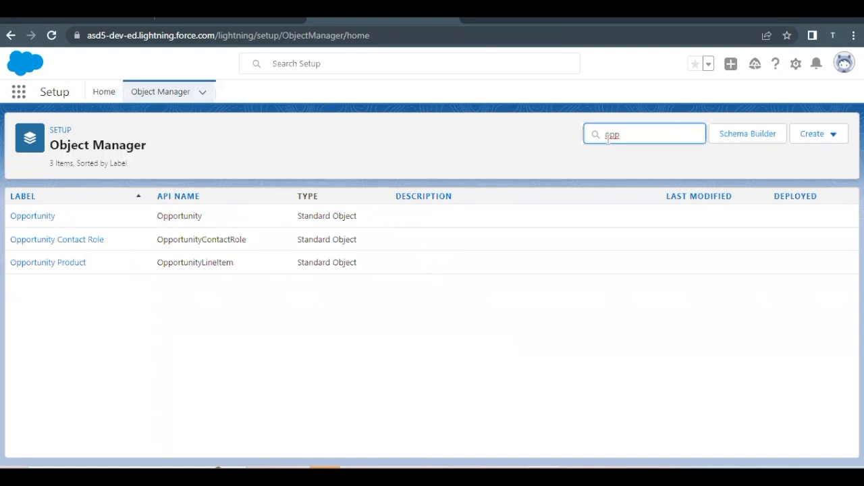
click(32, 218)
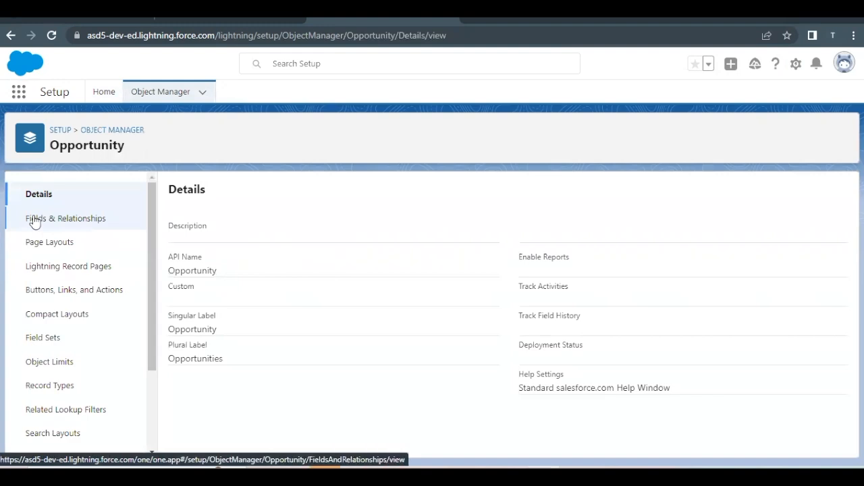
click(34, 219)
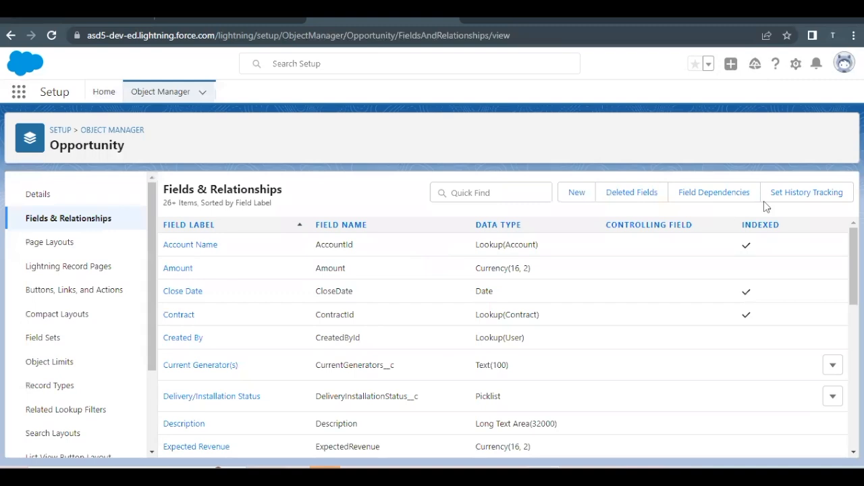
click(798, 197)
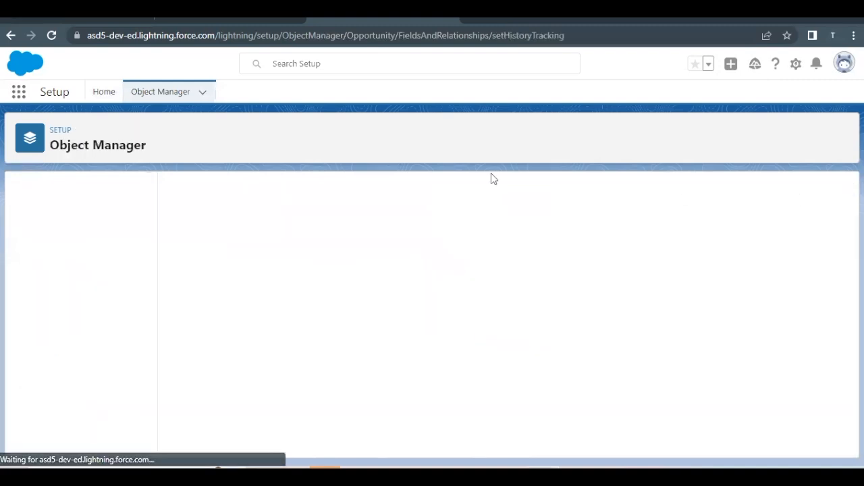
Step: Enable Opportunity Field History, track Close Date, Opportunity Owner, Stage and Amount, and save the settings
click(76, 21)
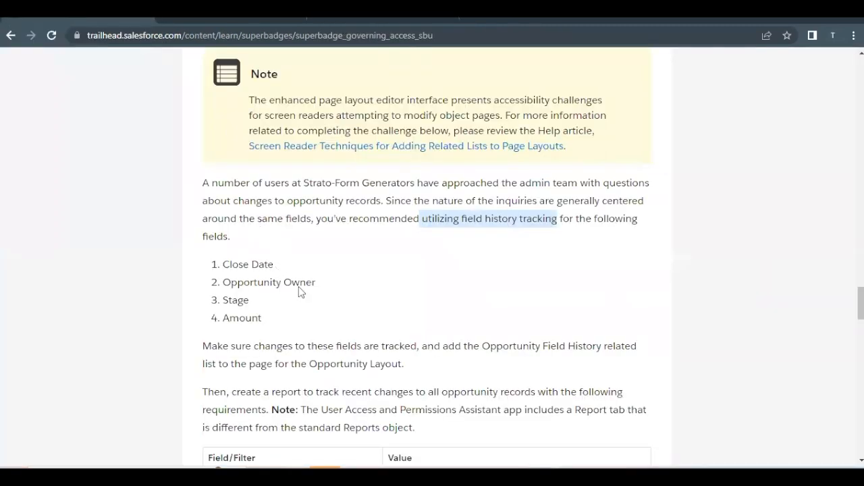
click(315, 20)
click(180, 220)
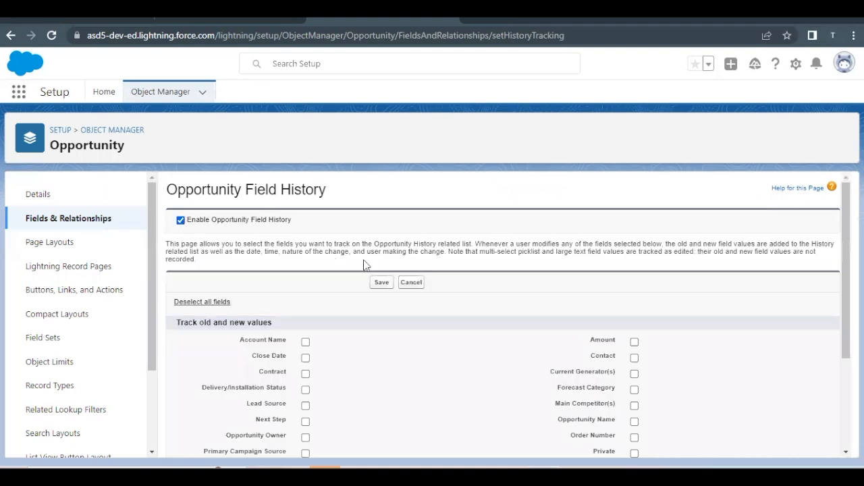
scroll(363, 265, down, 2)
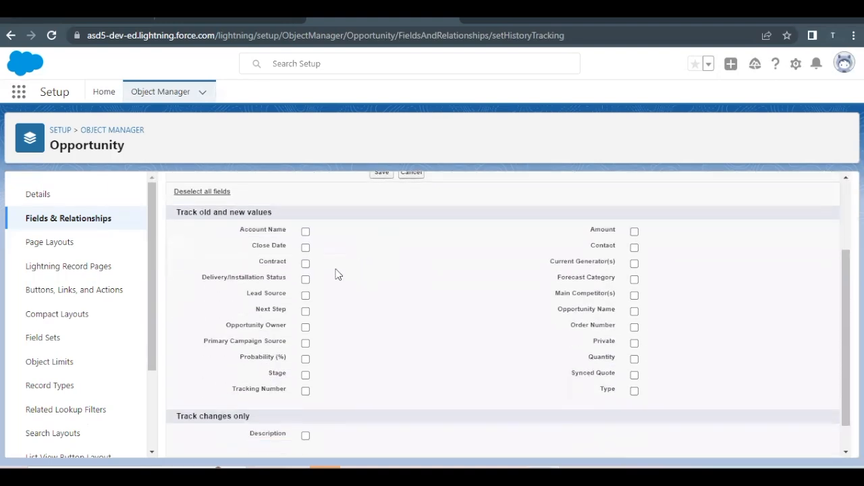
scroll(338, 275, down, 1)
click(305, 229)
click(305, 309)
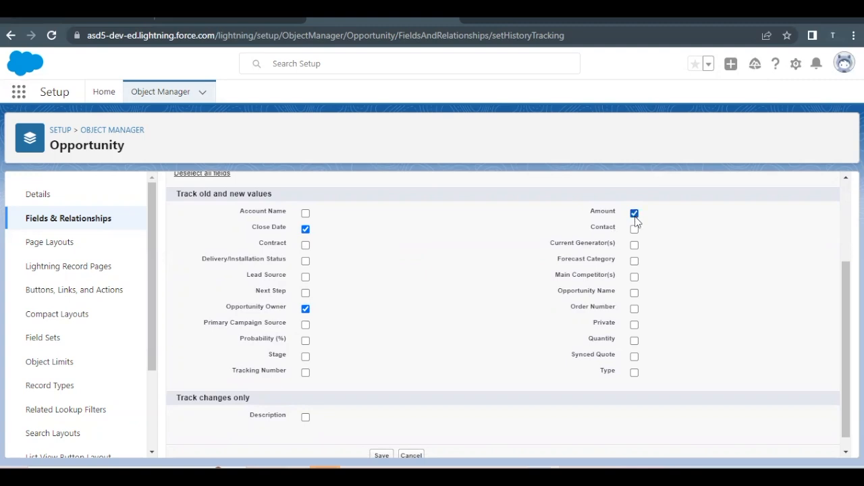
click(305, 358)
scroll(370, 340, down, 1)
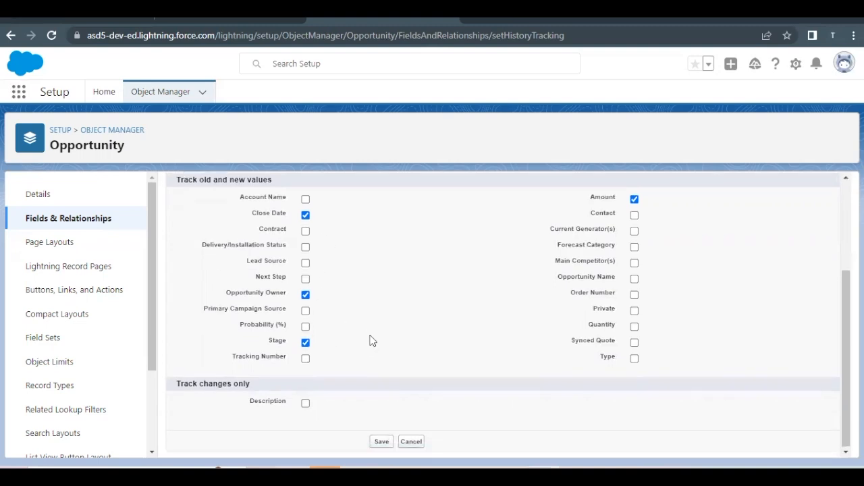
scroll(371, 341, up, 3)
click(391, 286)
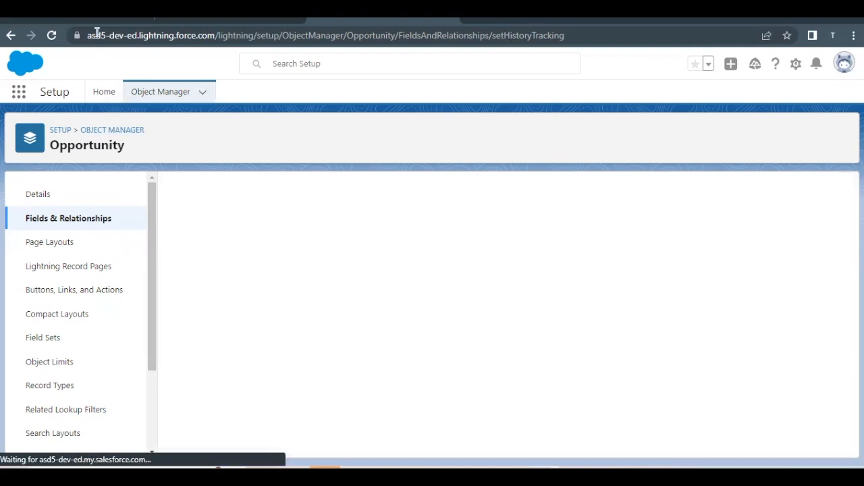
Step: Check on Trailhead which related list the Opportunity Layout requires
click(89, 13)
scroll(284, 319, down, 1)
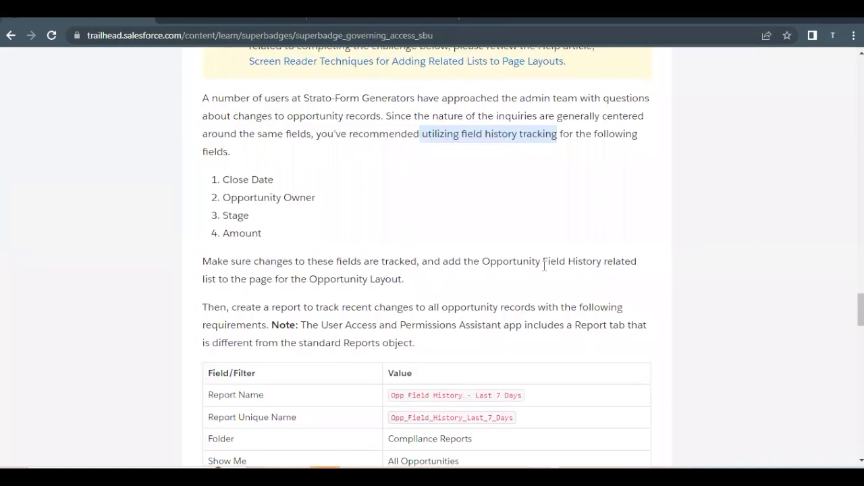
drag(483, 262, 601, 262)
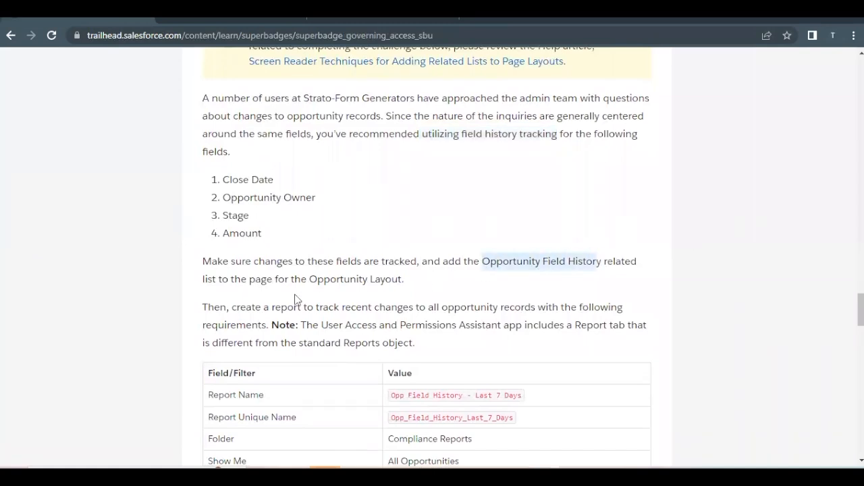
Step: Return to Setup, open the Opportunity object's Opportunity Layout for editing, and show its available related lists
click(268, 24)
click(378, 19)
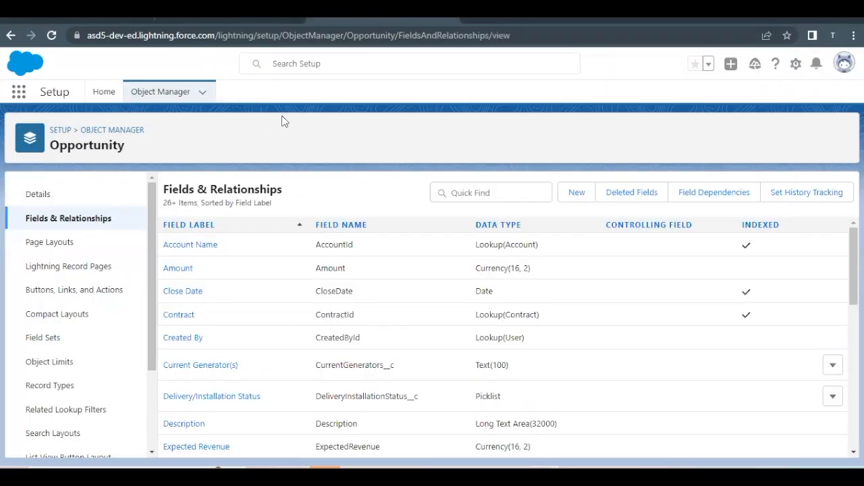
click(80, 242)
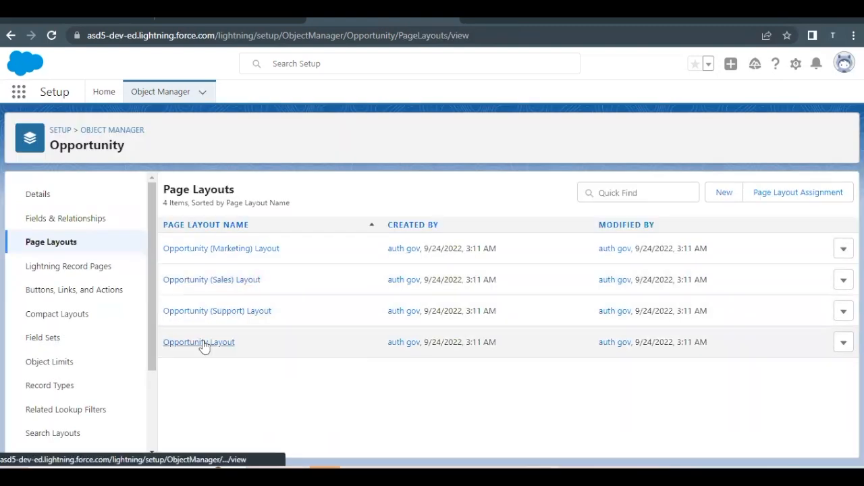
click(213, 346)
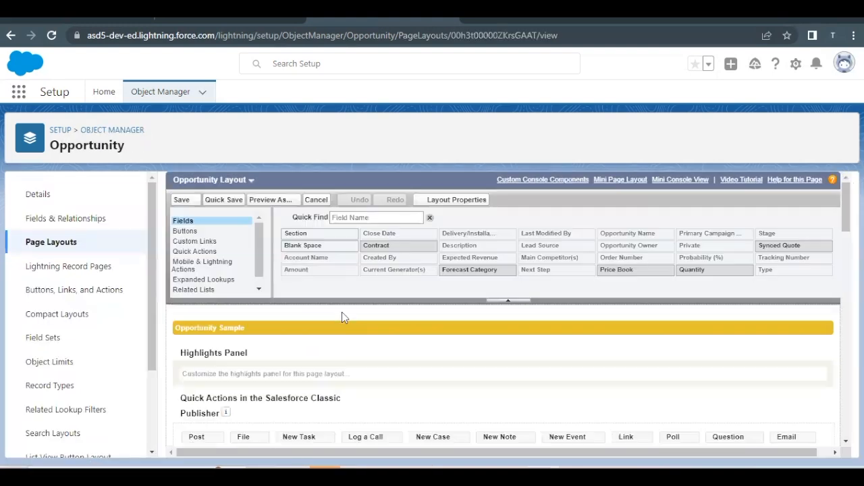
click(193, 289)
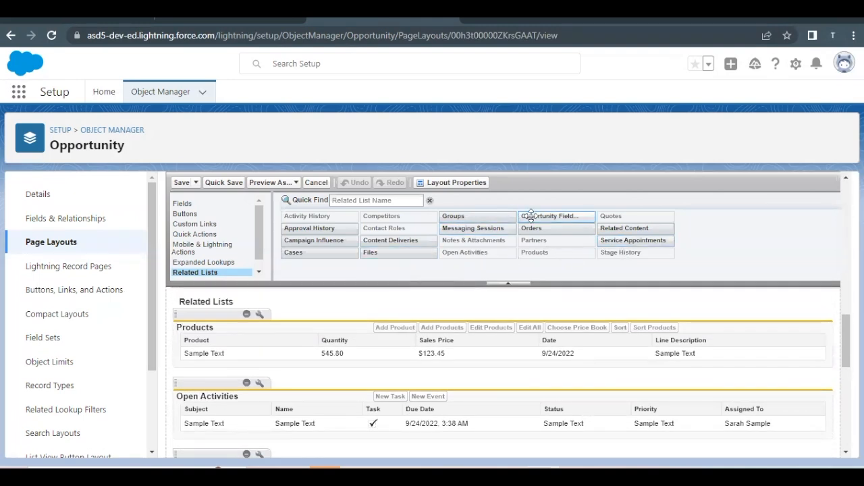
Step: Add the Opportunity Field History related list above Products, save the layout, and overwrite users' related list customizations
drag(531, 215, 276, 334)
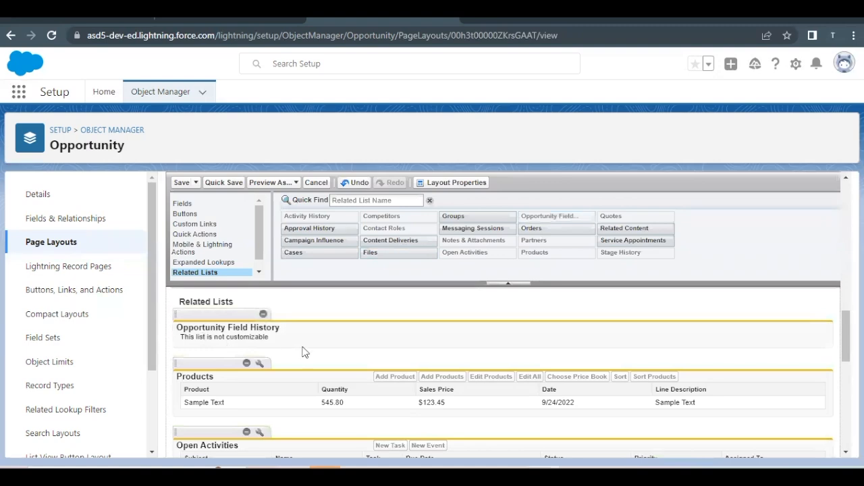
click(181, 182)
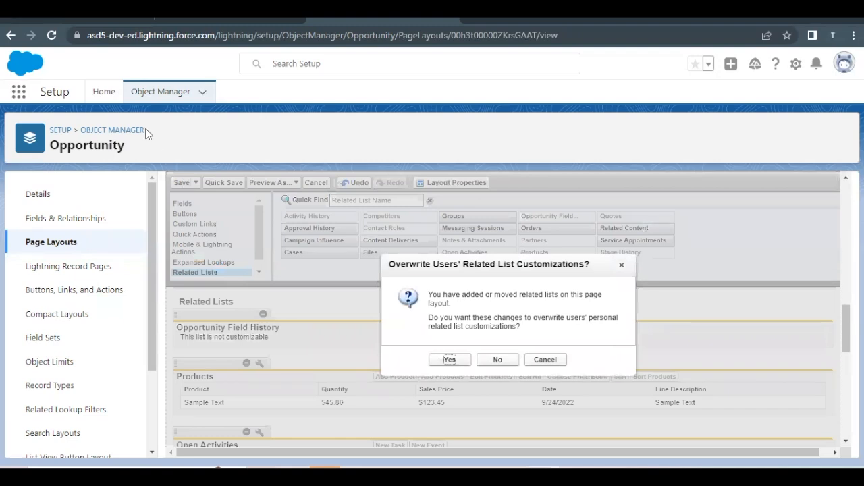
click(449, 359)
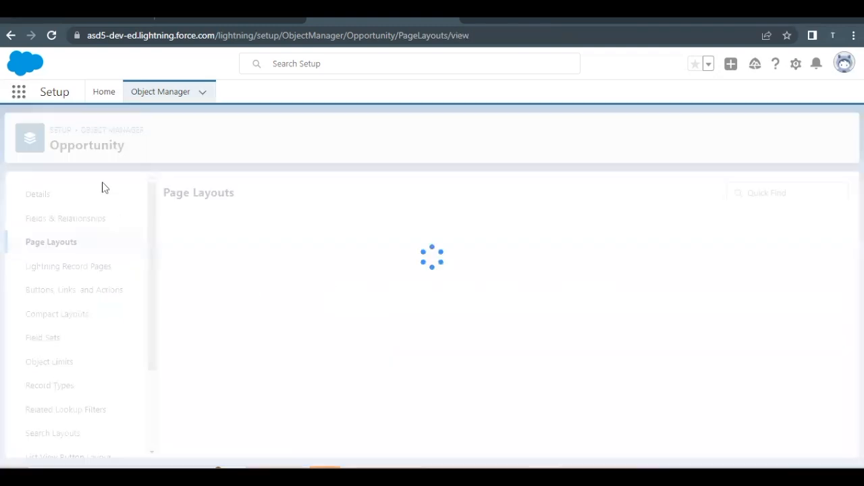
Step: Read the Trailhead requirements for the opportunity field history report, including its name, folder and filter values
click(46, 21)
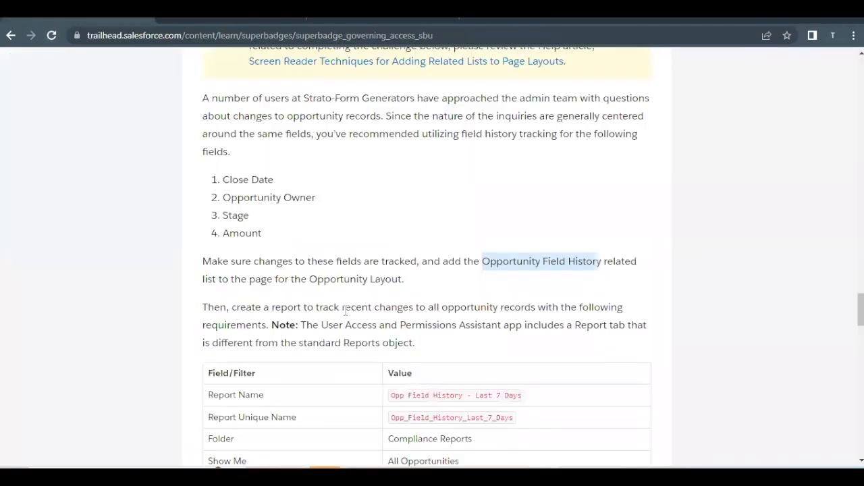
scroll(343, 309, down, 1)
scroll(344, 315, down, 1)
drag(302, 187, 422, 187)
click(534, 200)
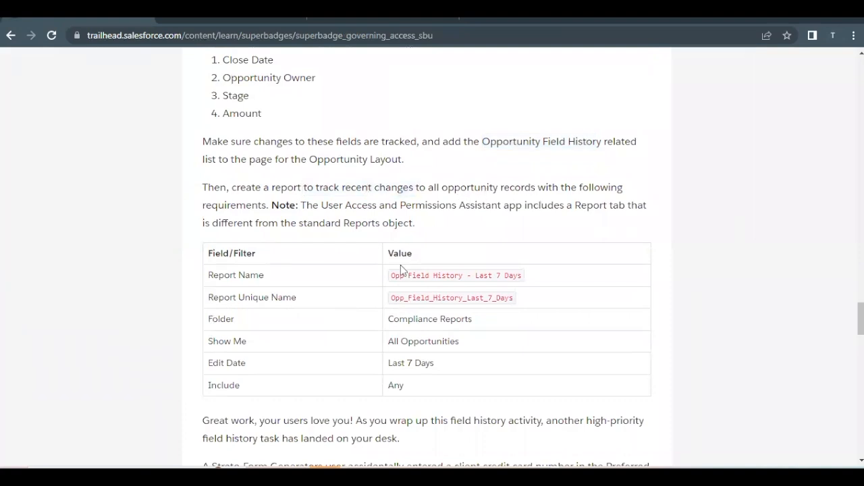
scroll(400, 266, down, 1)
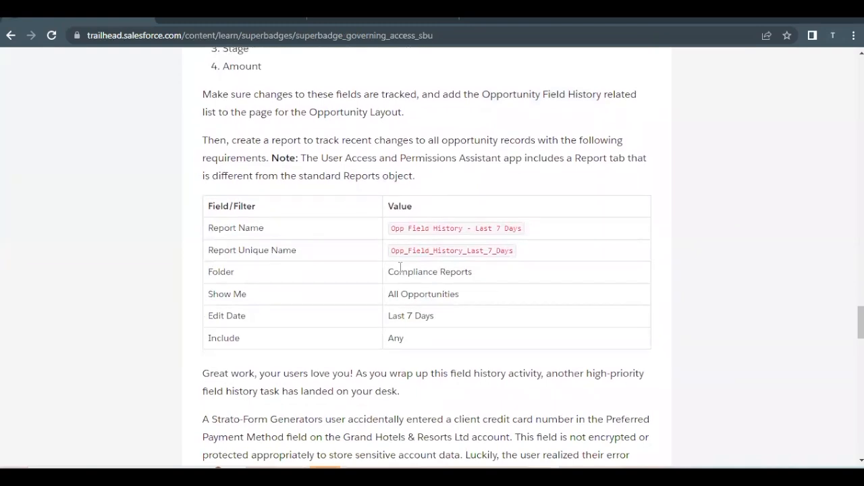
drag(408, 229, 453, 231)
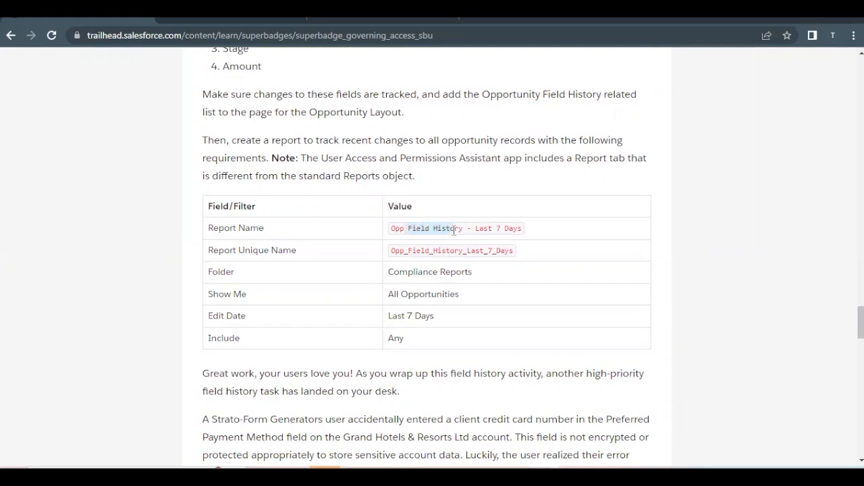
click(386, 298)
Step: Return to the Salesforce org, open the standard Reports item, and start creating a new report
click(245, 26)
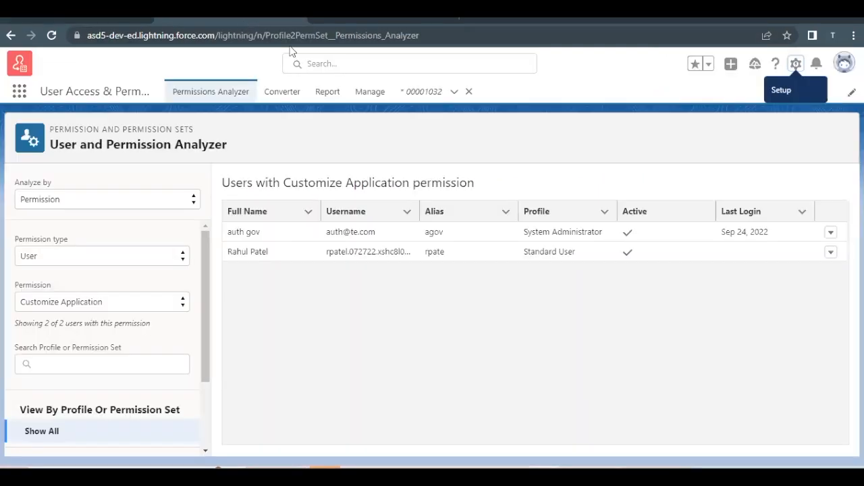
click(18, 94)
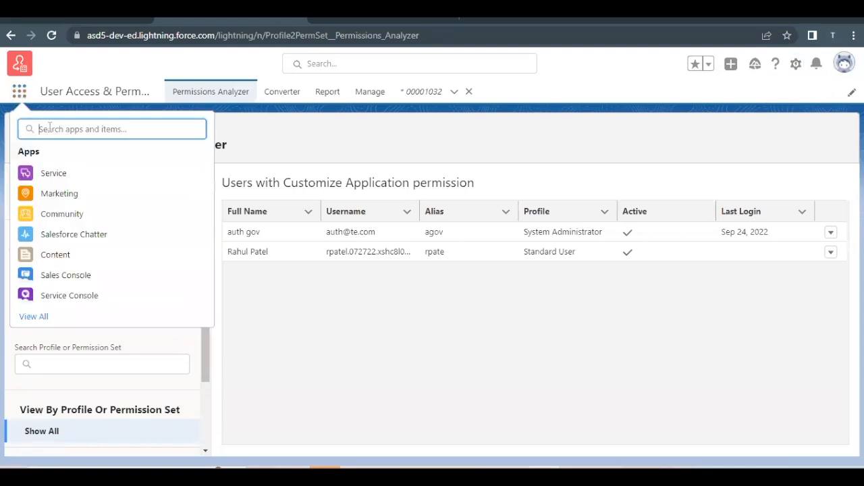
text(Repo)
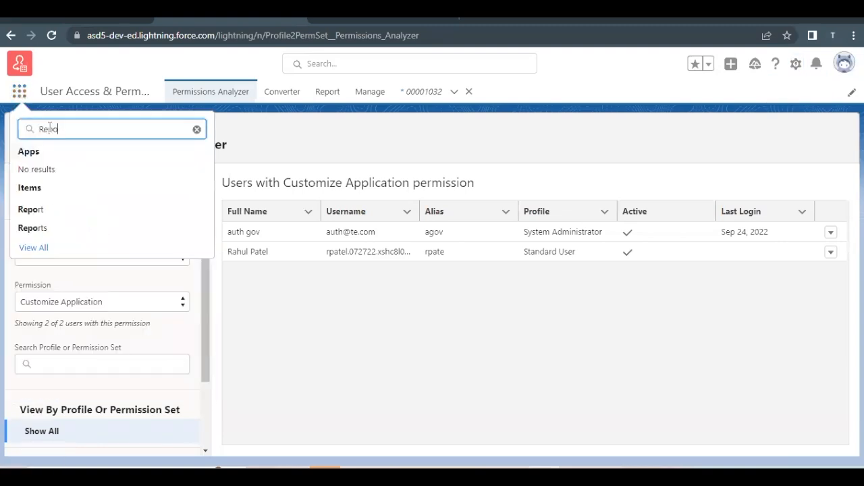
click(51, 231)
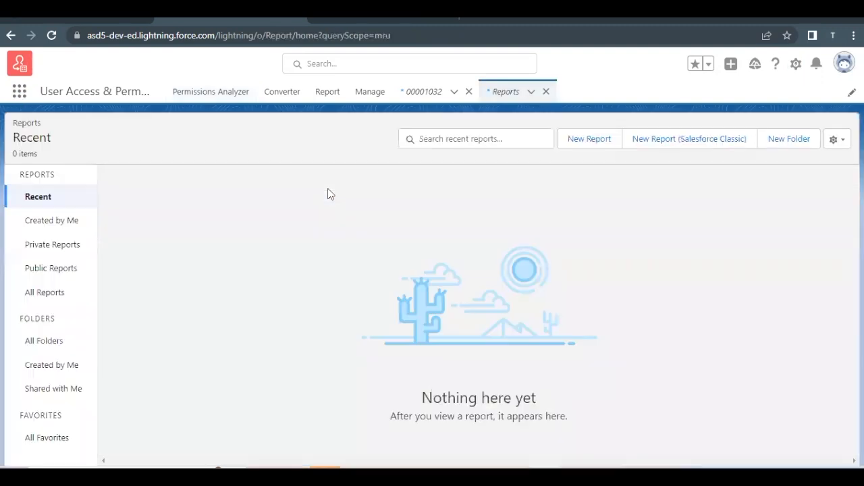
click(585, 146)
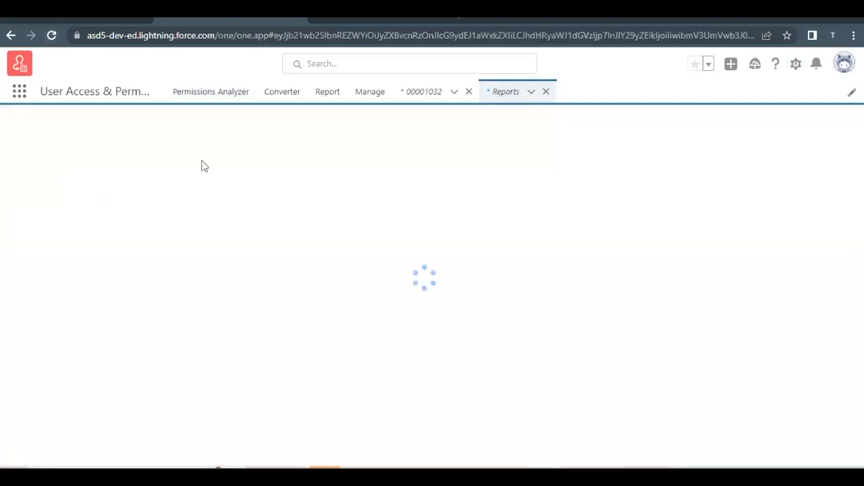
Step: Recheck the Trailhead requirements, find the Opportunity Field History report type, and start the report with it
click(78, 21)
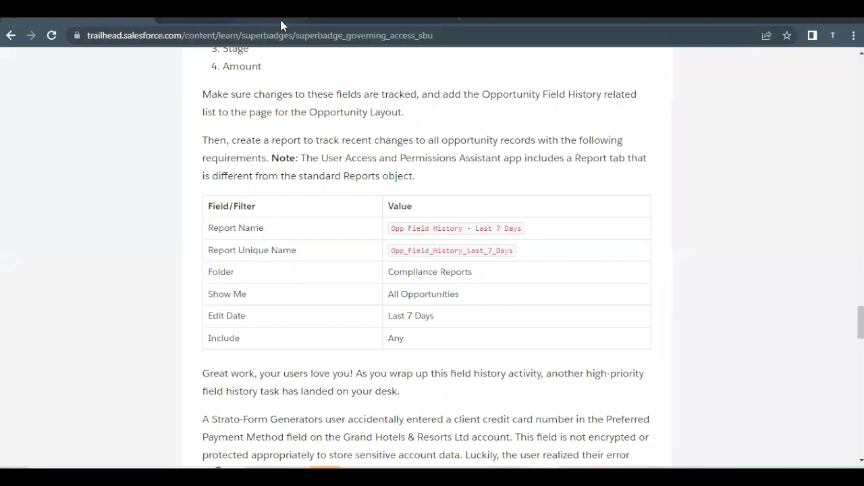
click(259, 22)
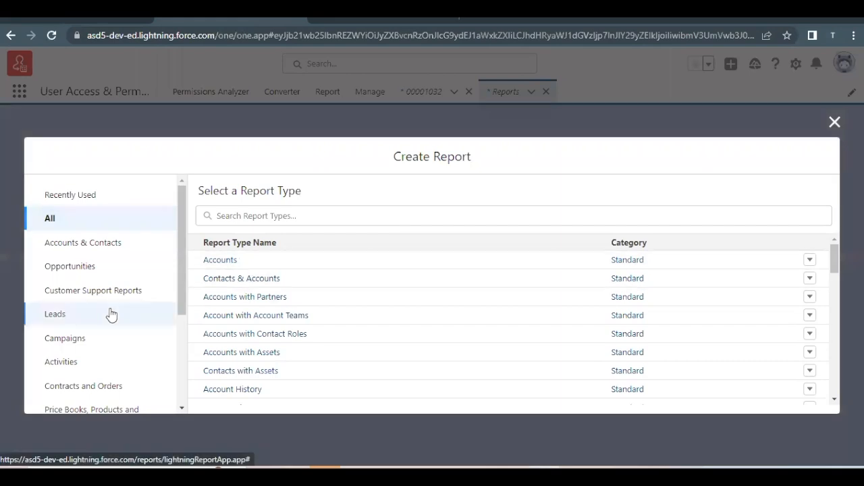
scroll(108, 312, down, 1)
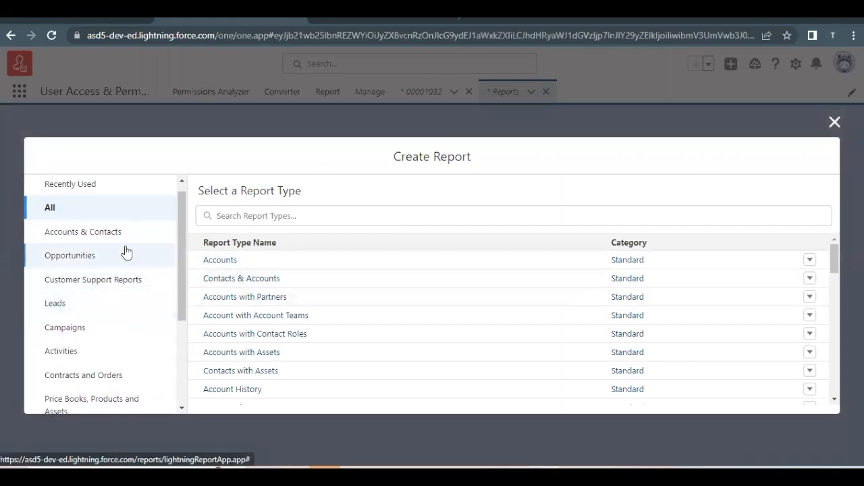
click(318, 216)
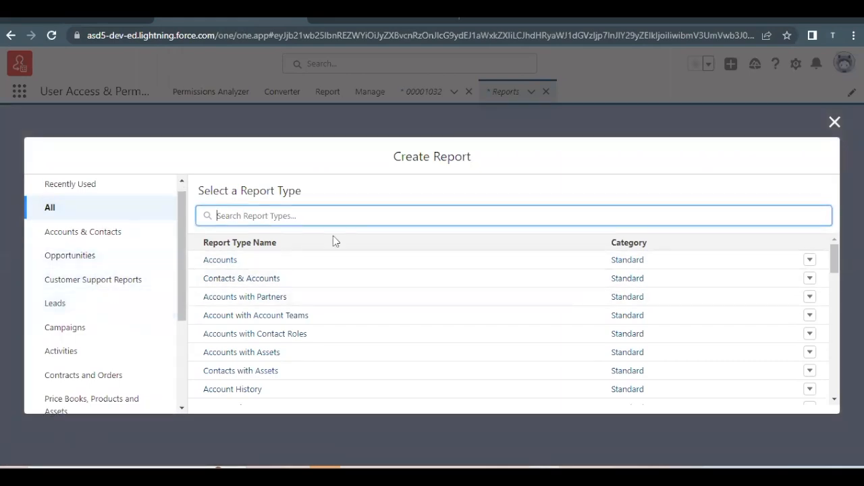
text(Opportu)
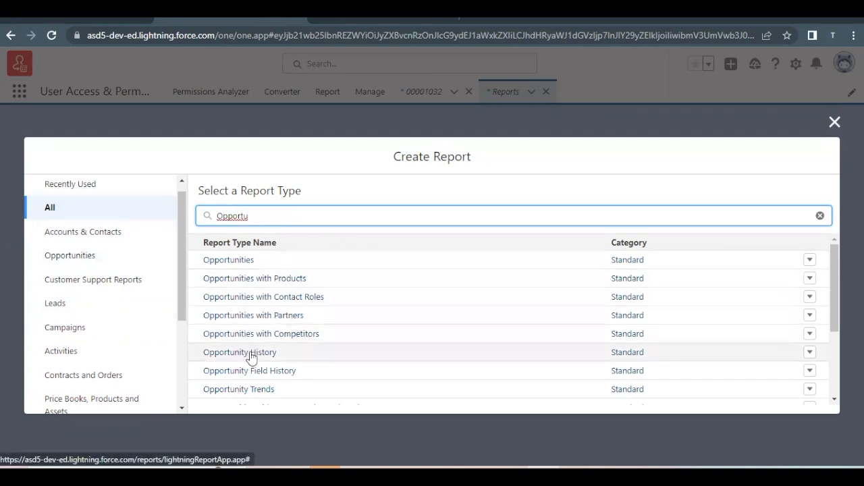
click(250, 372)
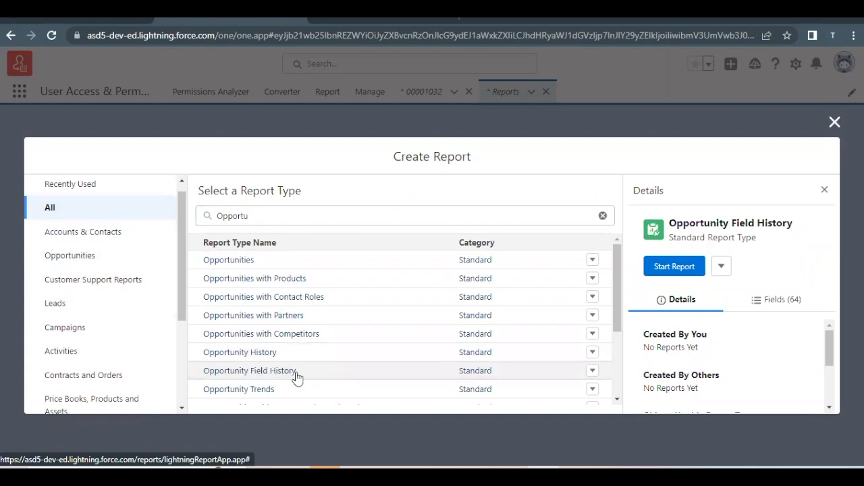
click(681, 267)
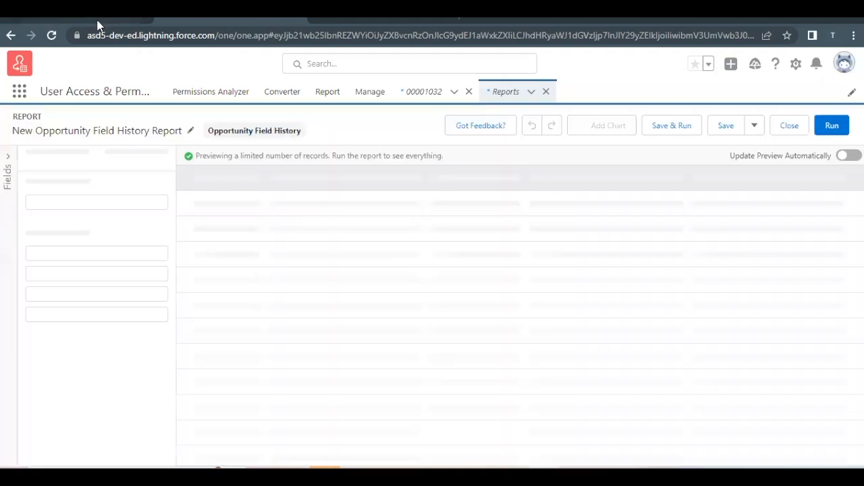
Step: Consult the required filter values on Trailhead and set the report's Show Me filter to All opportunities
click(97, 22)
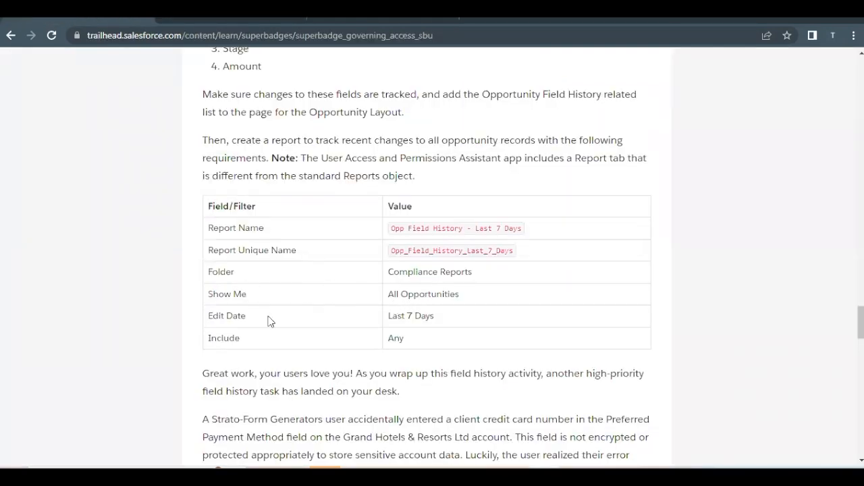
click(193, 17)
click(138, 168)
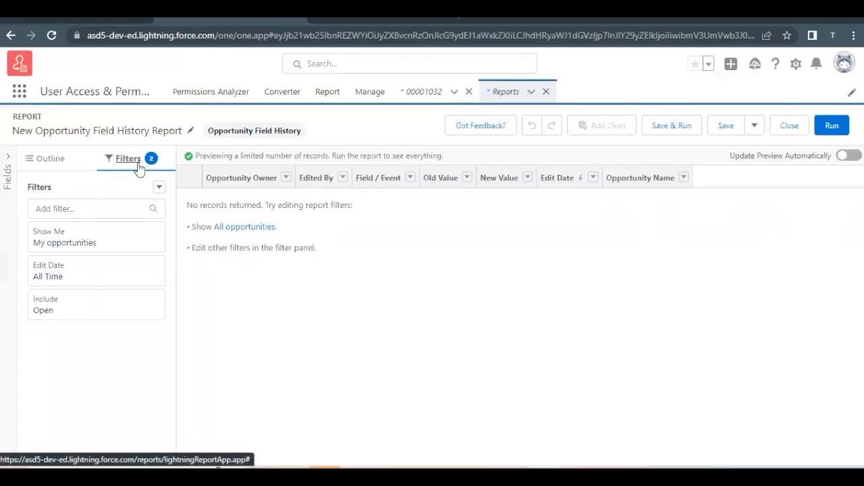
click(106, 245)
click(223, 260)
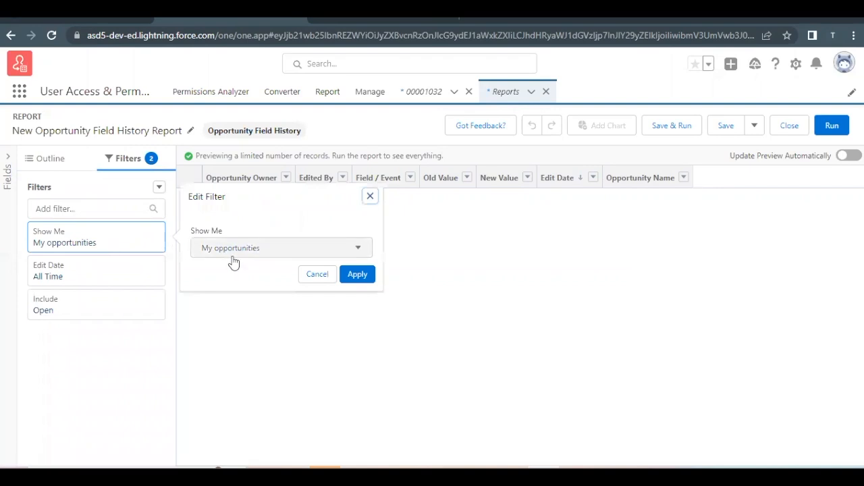
click(222, 314)
click(355, 275)
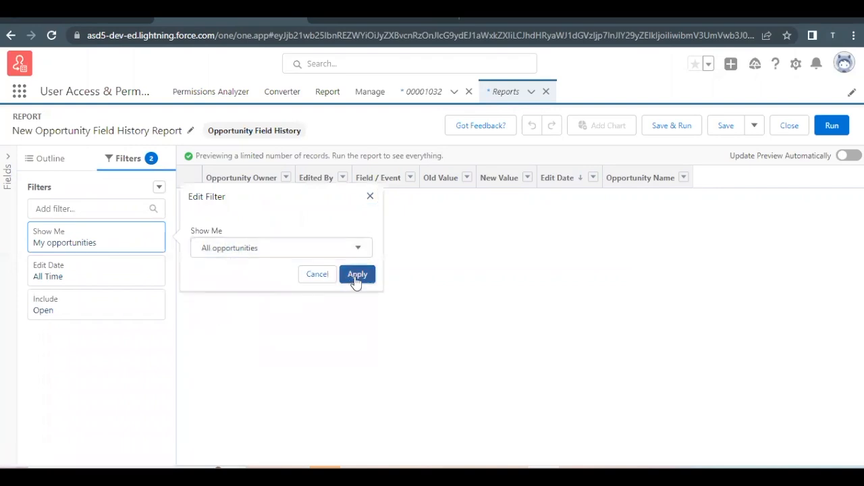
Step: Verify the required date range on Trailhead and set the Edit Date filter to Last 7 Days
click(103, 270)
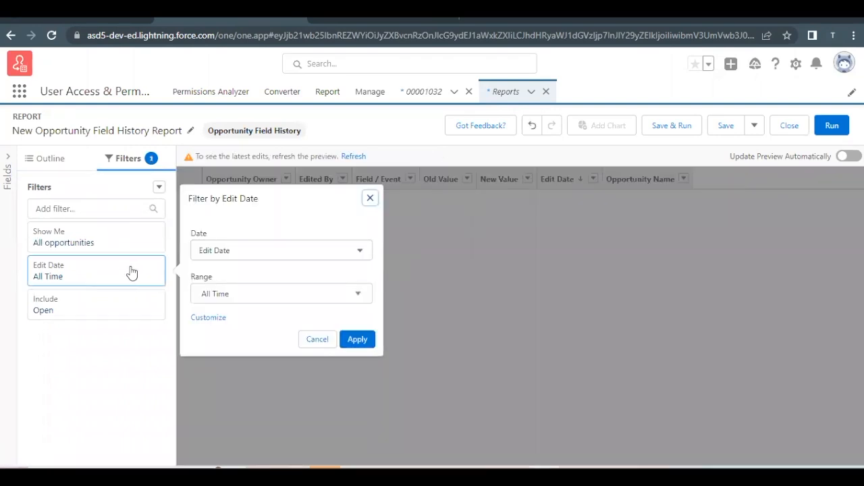
click(114, 20)
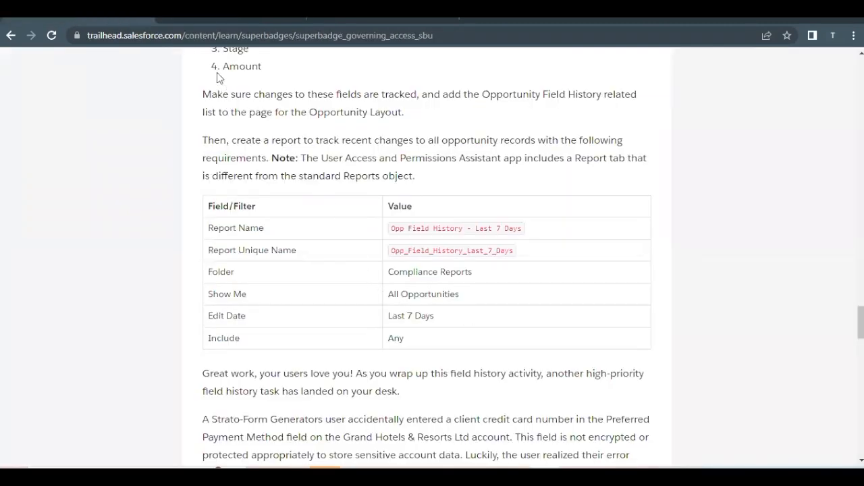
click(204, 20)
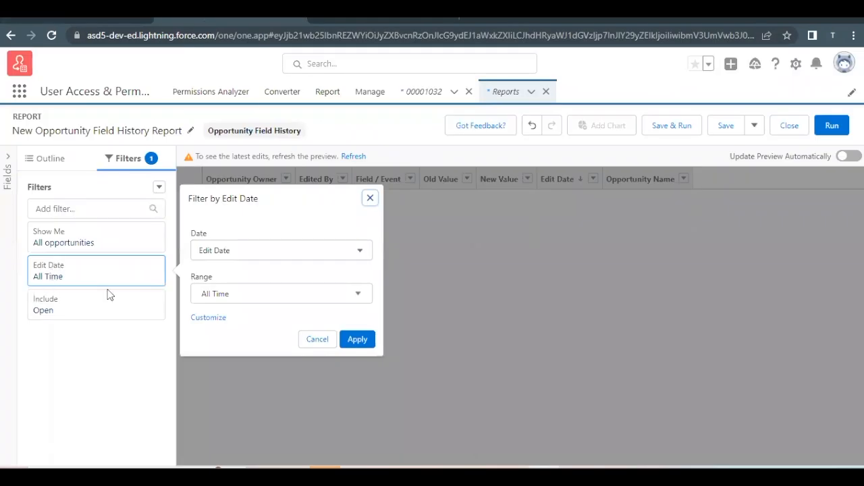
click(216, 294)
scroll(254, 360, down, 2)
scroll(254, 369, down, 10)
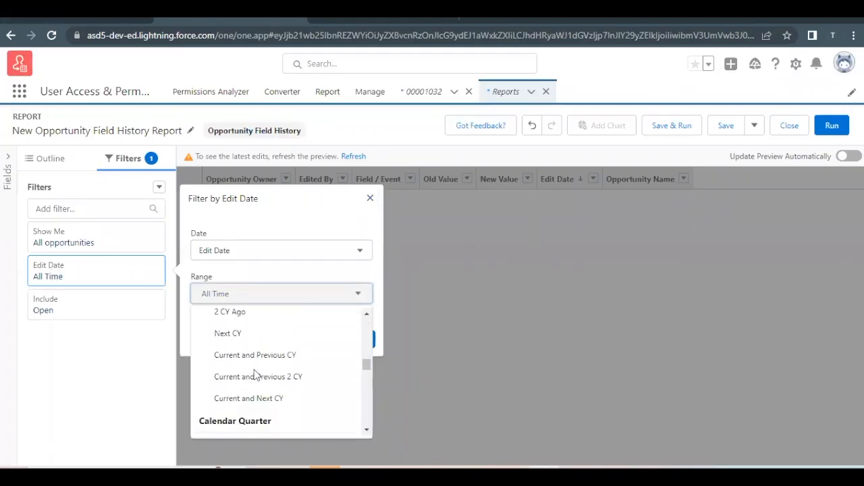
scroll(255, 376, up, 1)
click(254, 351)
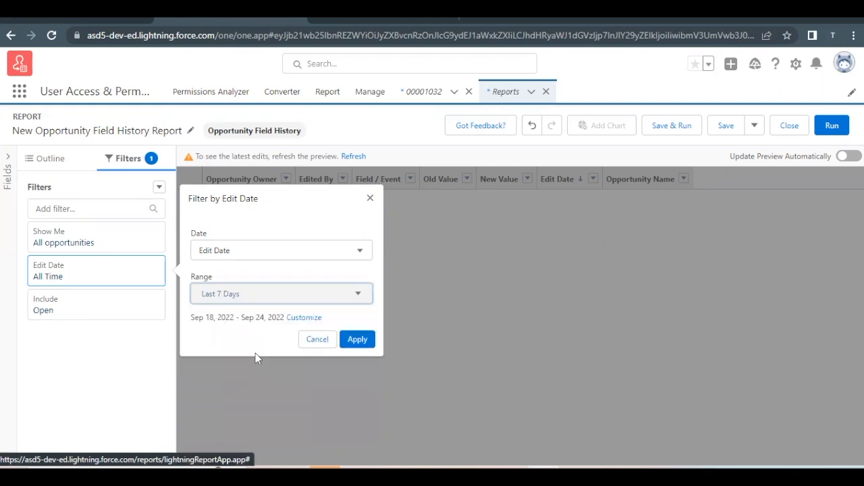
click(354, 340)
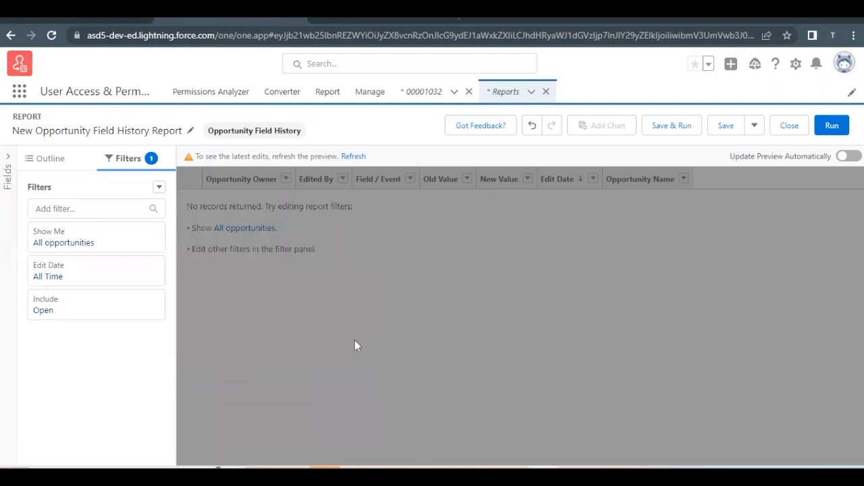
Step: Set the Include filter to Any and enable automatic preview updates for the report
click(85, 312)
click(214, 334)
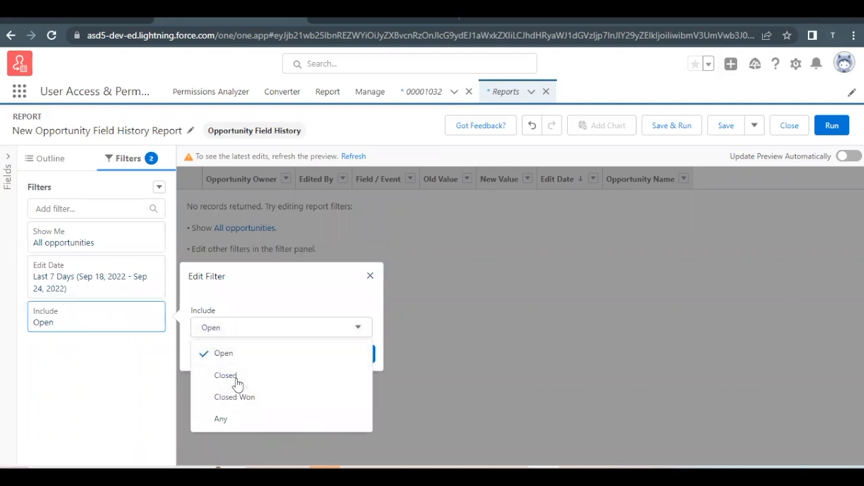
click(199, 418)
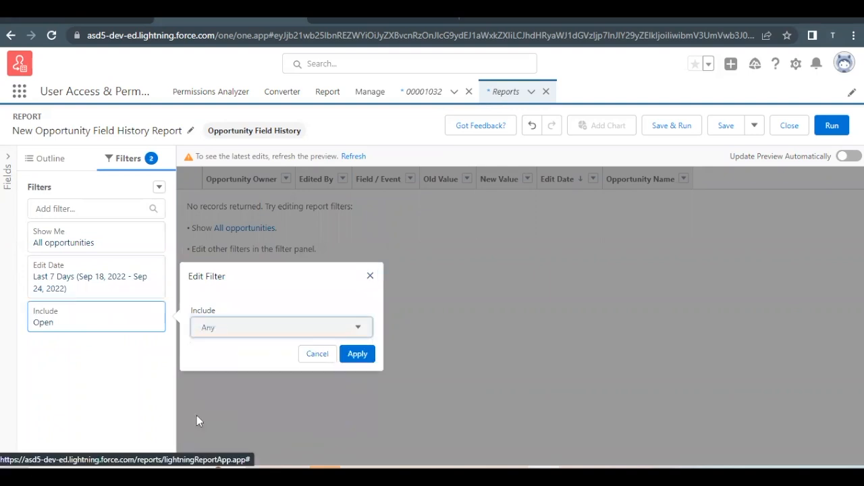
click(361, 353)
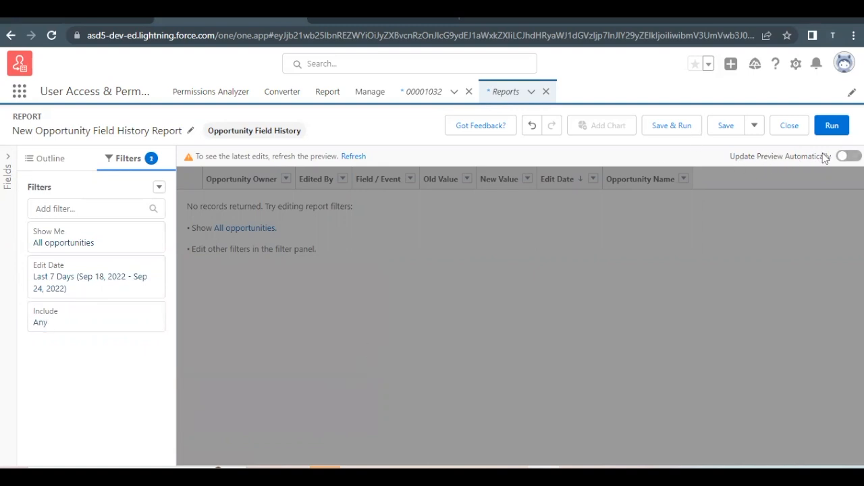
click(846, 156)
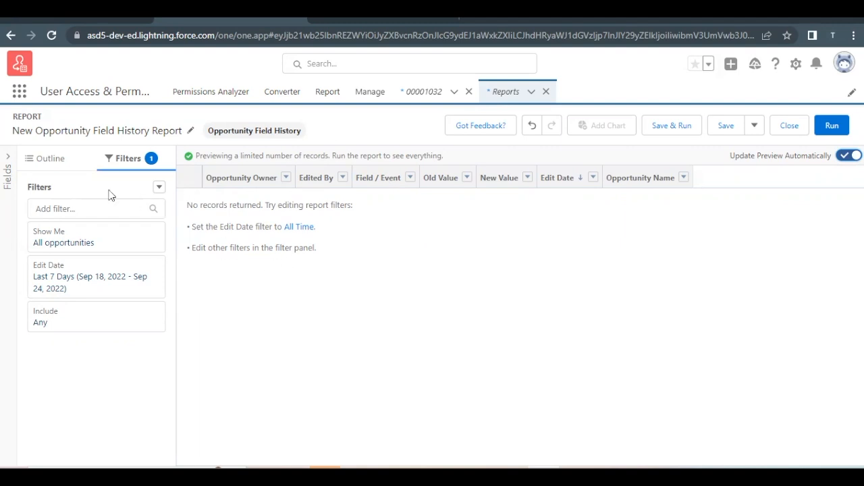
Step: Consult the required report name on Trailhead, start saving the report as Opp Field History - Last 7 Days, and generate its unique name
click(51, 162)
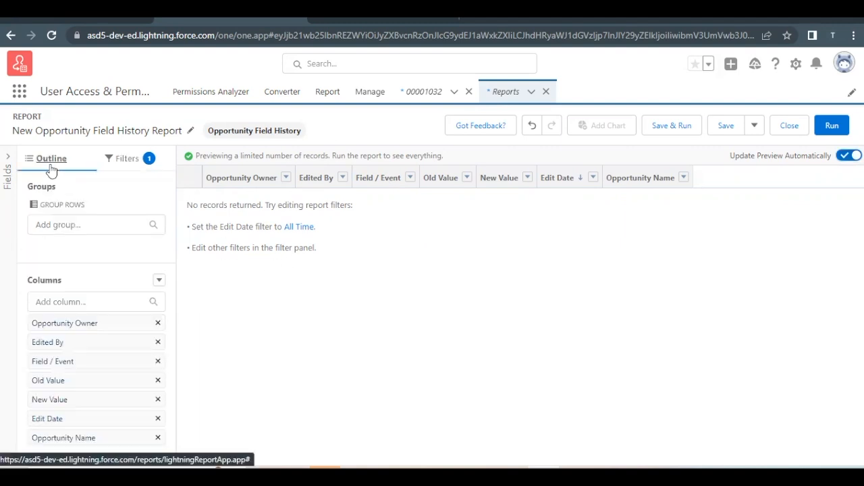
click(81, 21)
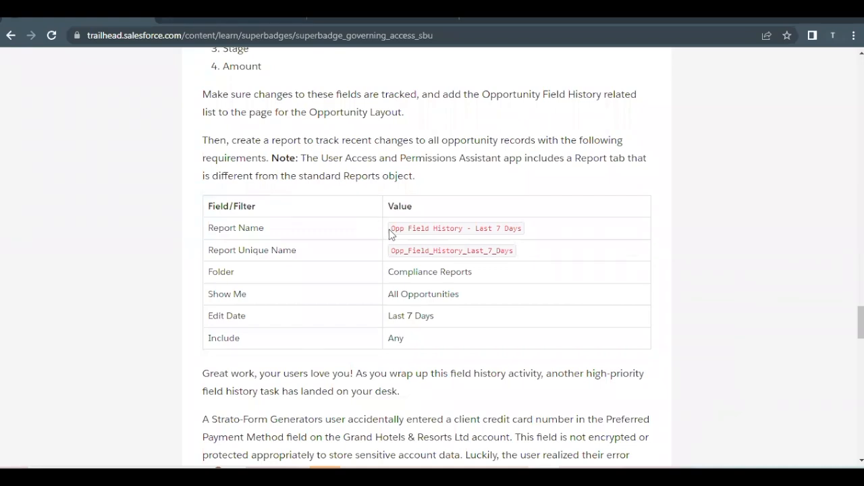
drag(390, 233, 511, 236)
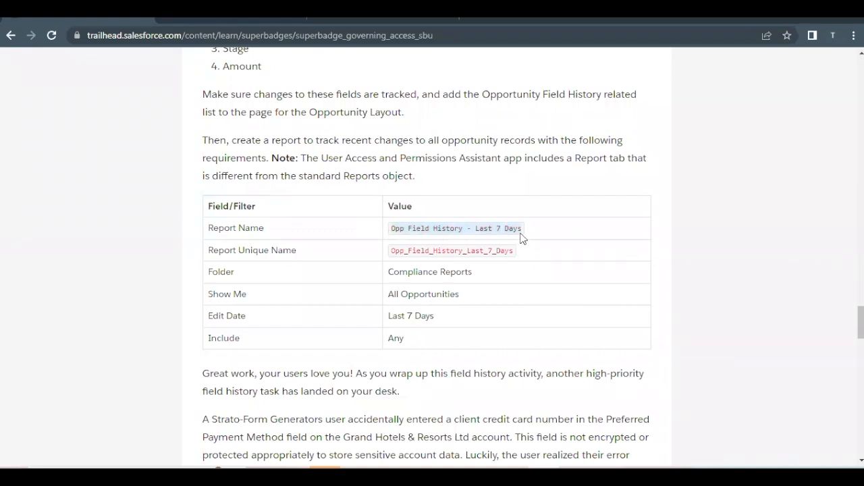
click(180, 22)
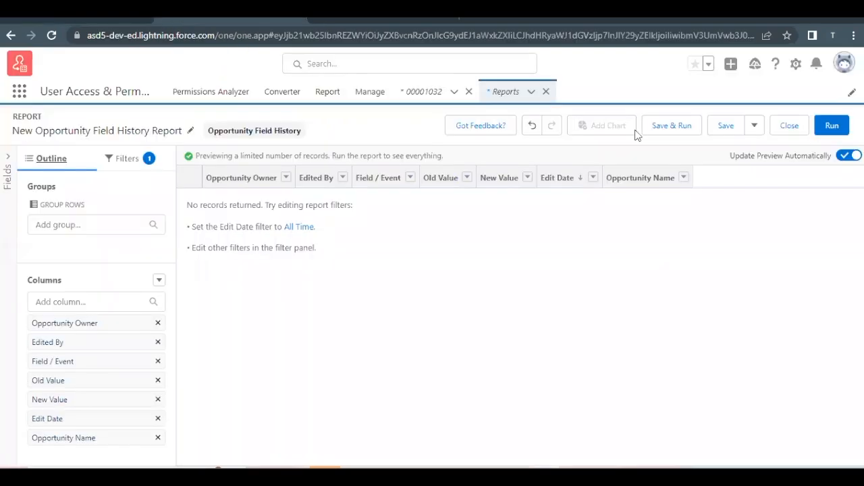
click(678, 129)
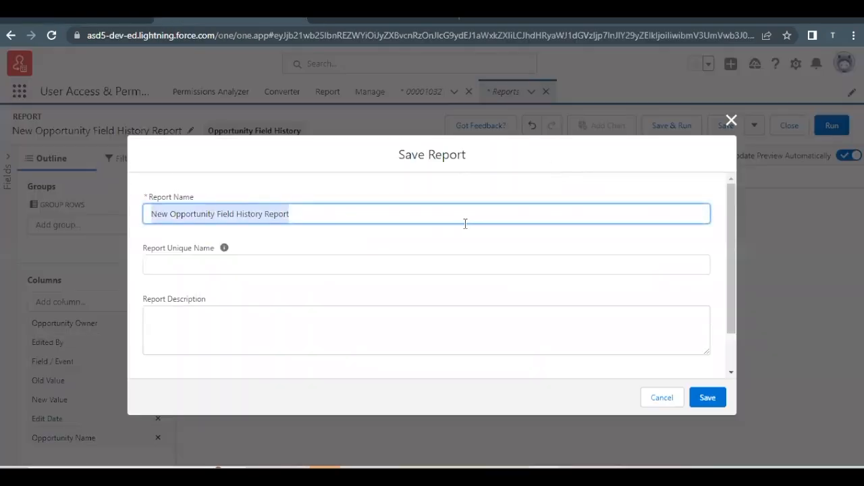
text(Opp Field History - Last 7 Days)
click(276, 265)
scroll(276, 271, down, 1)
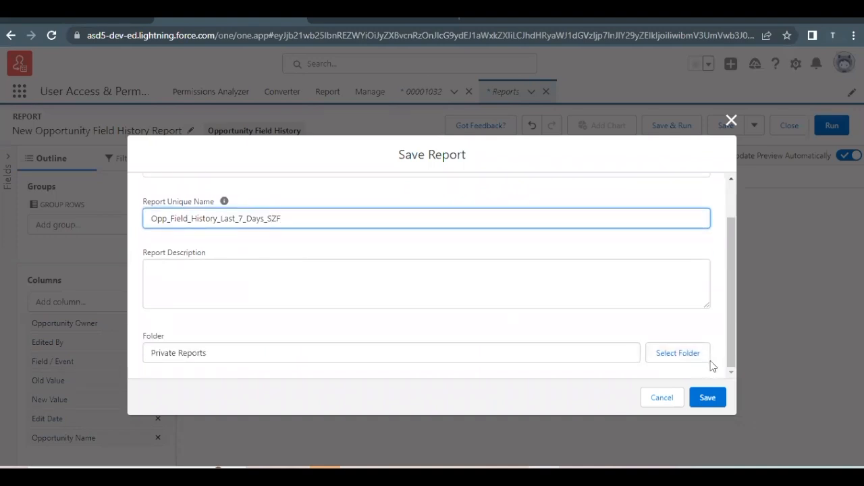
Step: Choose the Compliance Reports folder for the report and save it
click(694, 353)
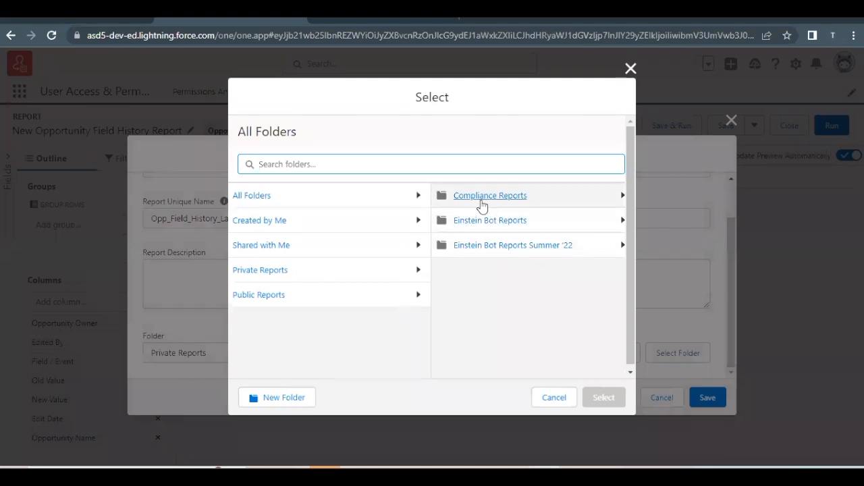
click(481, 197)
click(585, 399)
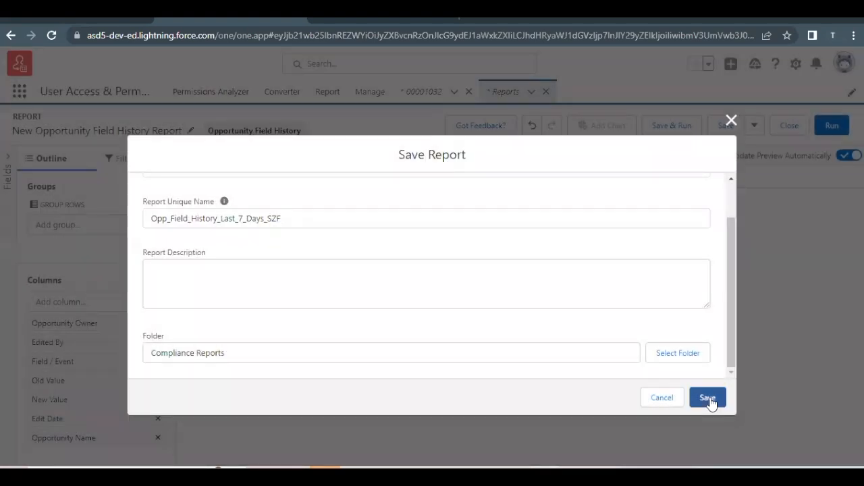
click(707, 398)
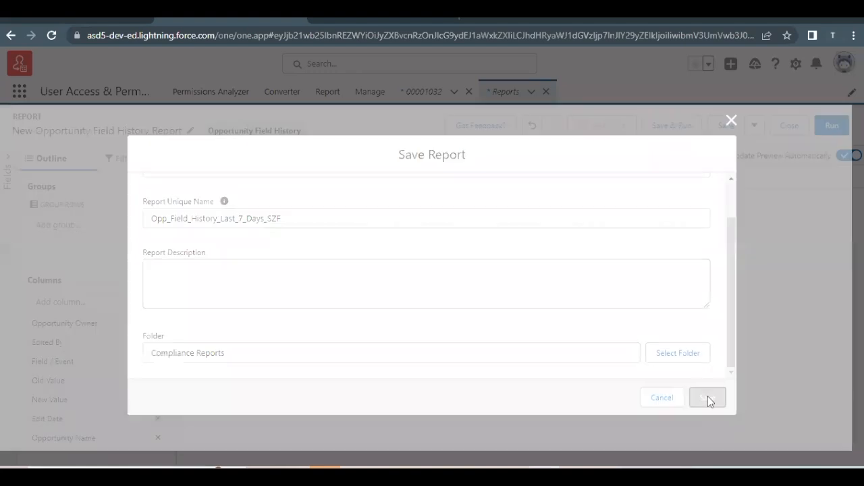
Step: Read the Trailhead requirements for the sensitive payment data recorded in the Grand Hotels & Resorts Ltd account's field history
click(89, 20)
scroll(405, 266, down, 2)
scroll(405, 266, down, 3)
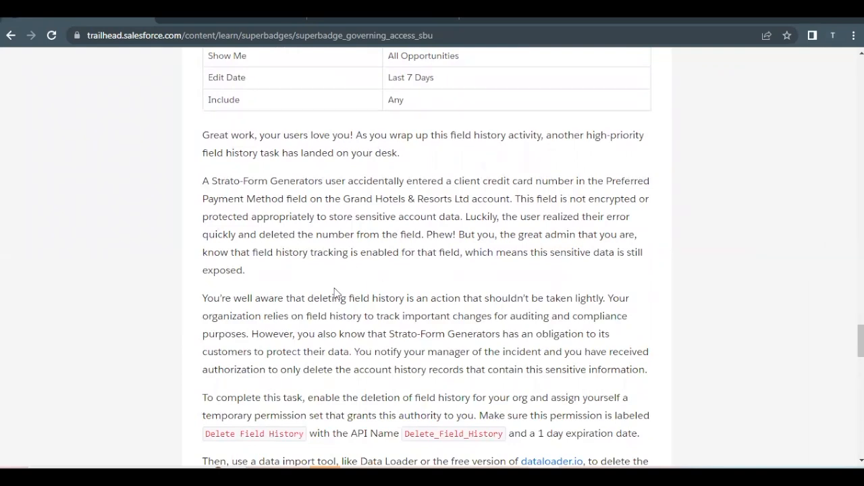
scroll(335, 289, down, 1)
scroll(335, 289, down, 1)
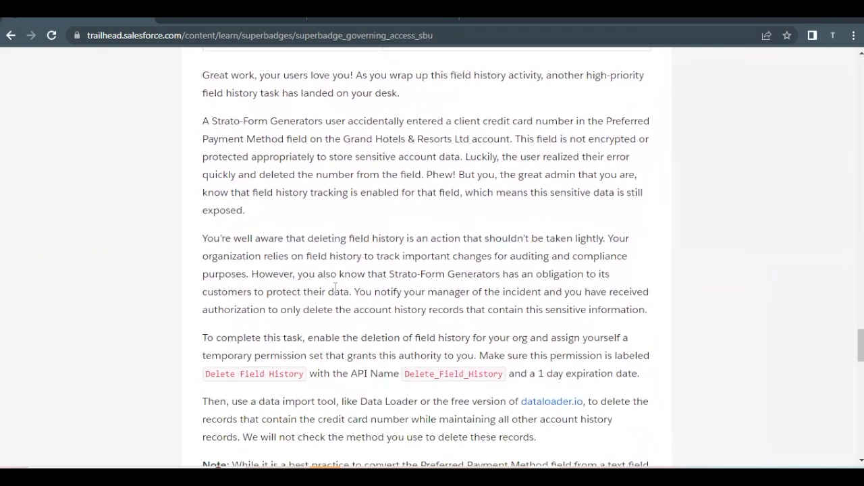
scroll(335, 289, up, 1)
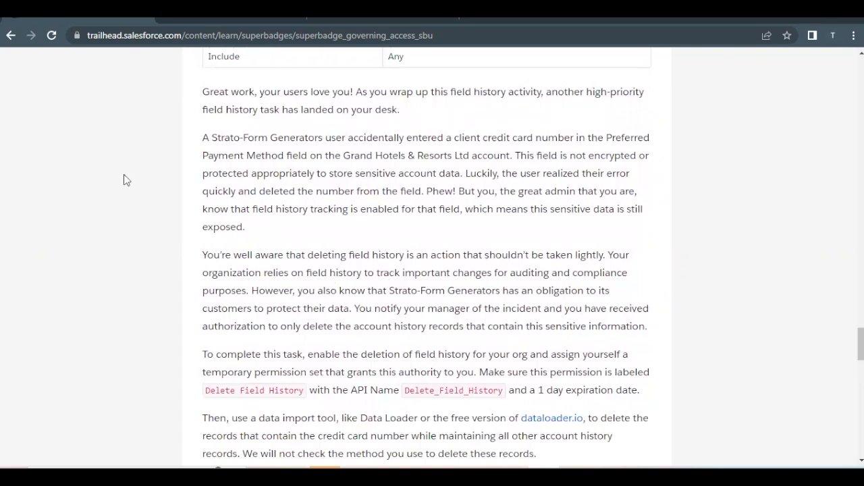
drag(197, 138, 351, 135)
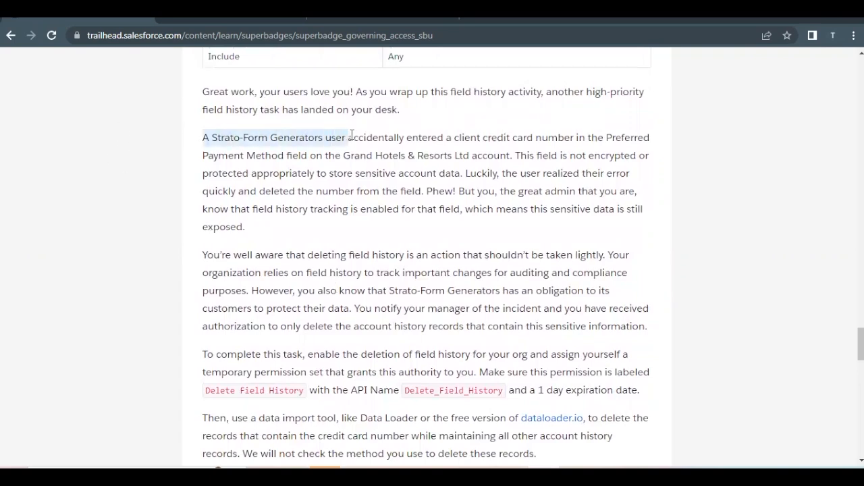
click(351, 135)
Step: Return to Salesforce, open the Accounts object and switch its list view to All Accounts
click(214, 18)
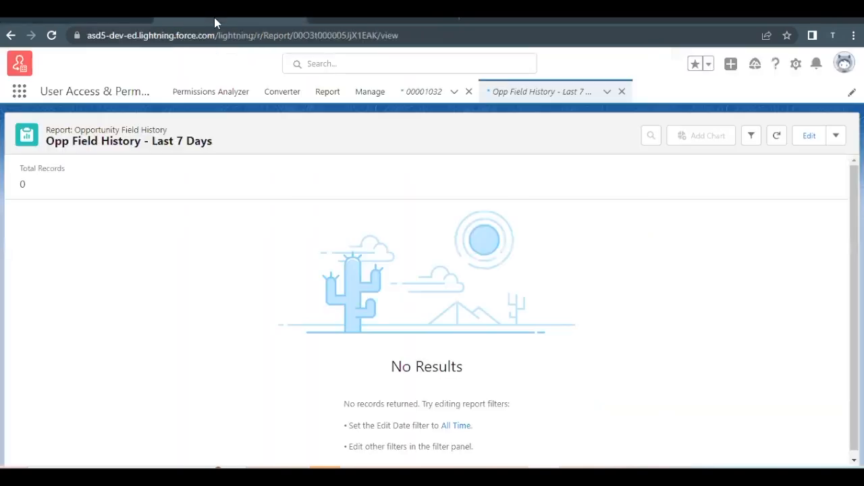
click(19, 91)
text(Accp)
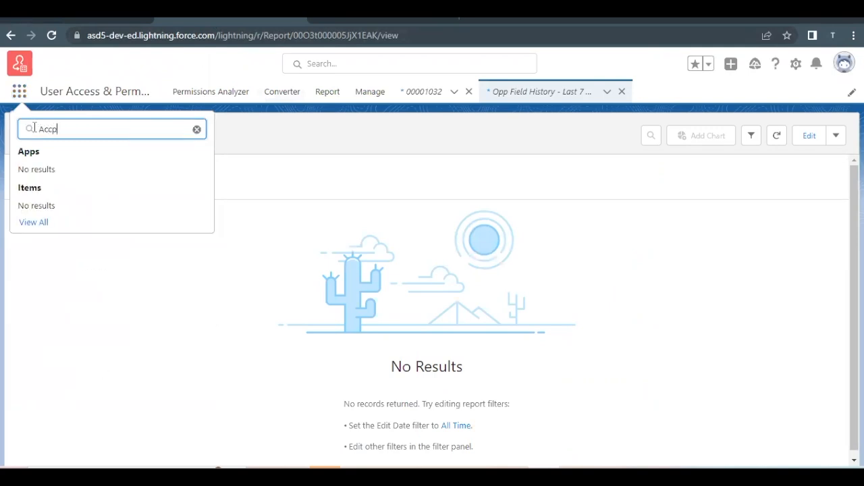
key(BackSpace)
click(23, 220)
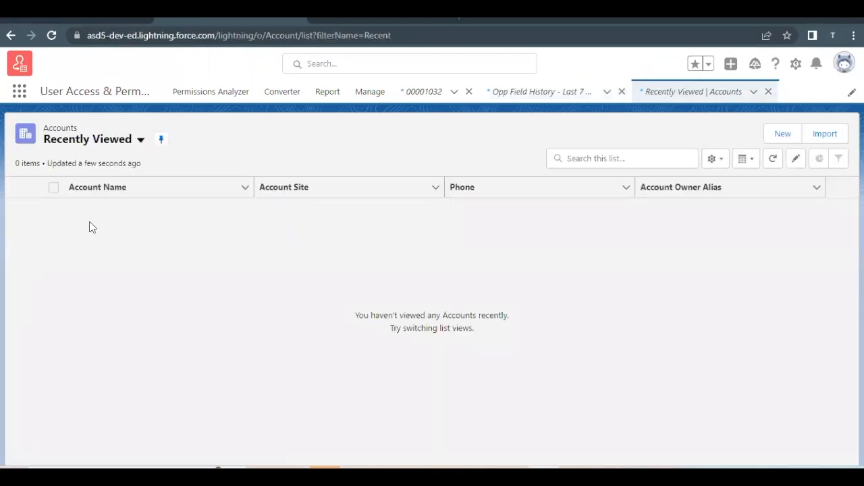
click(140, 139)
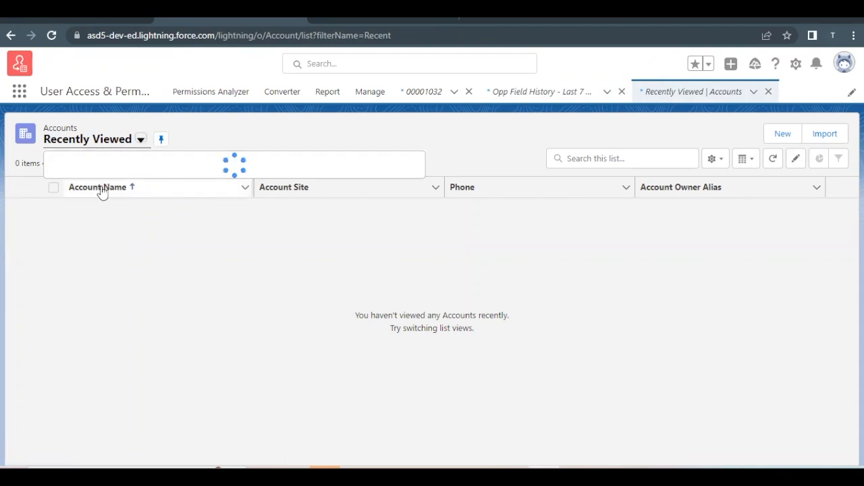
click(105, 186)
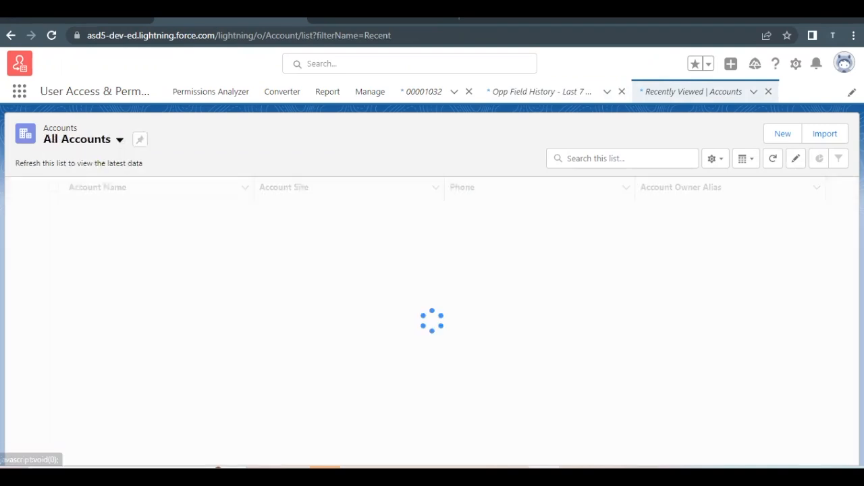
Step: Review on Trailhead which account is affected and the requirements for enabling field history deletion, the Delete Field History permission set, and record deletion
click(69, 20)
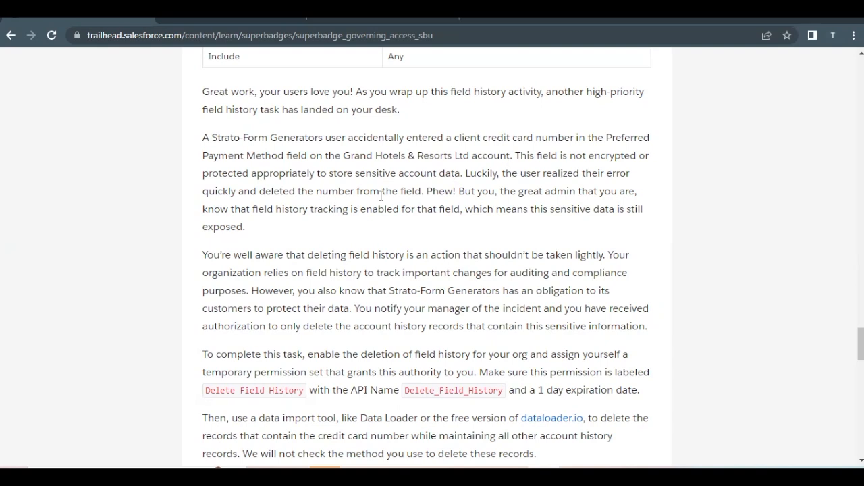
drag(540, 155, 669, 160)
click(554, 156)
drag(260, 191, 423, 191)
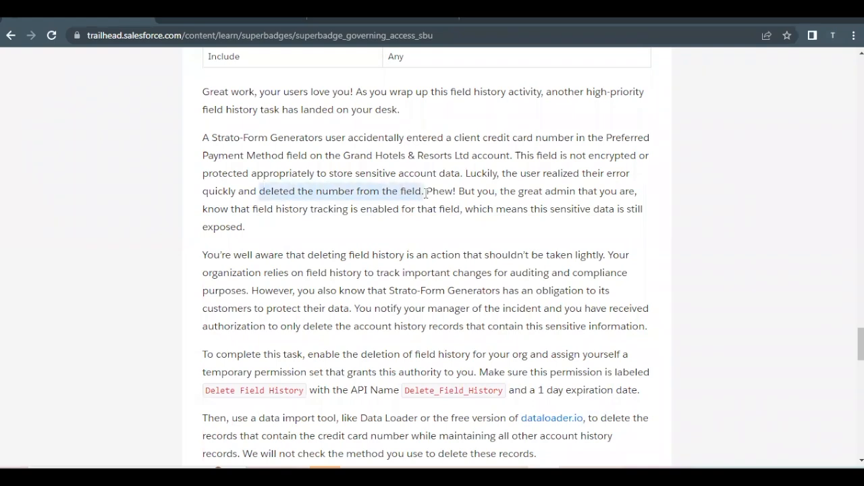
click(421, 191)
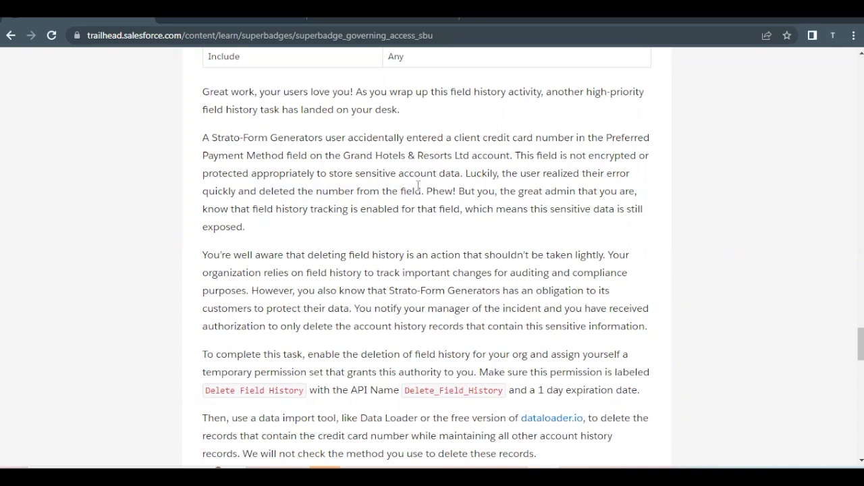
scroll(417, 185, down, 3)
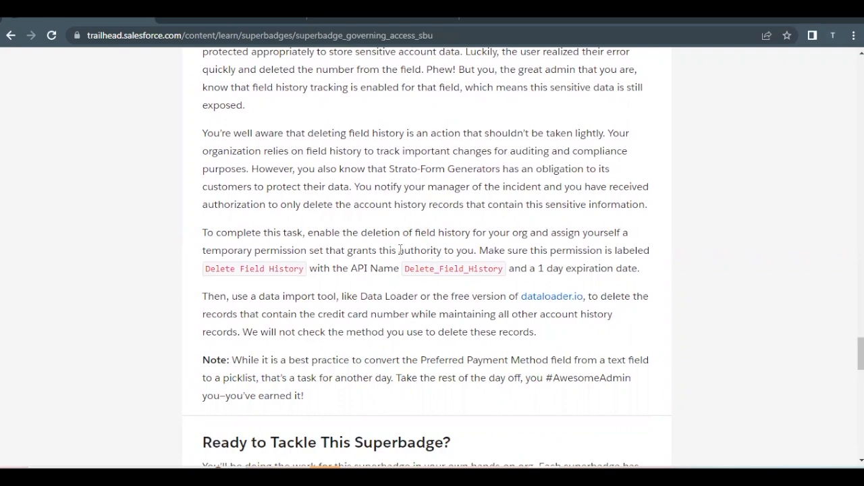
drag(414, 234, 474, 236)
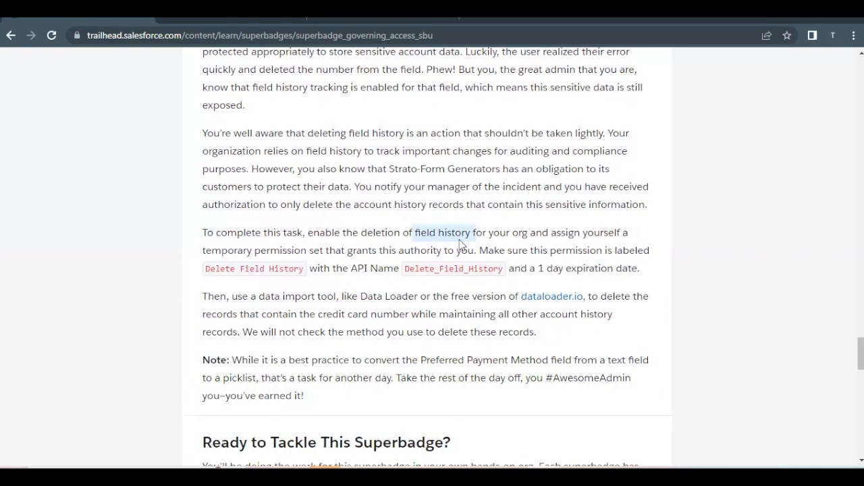
click(356, 253)
drag(356, 252, 462, 252)
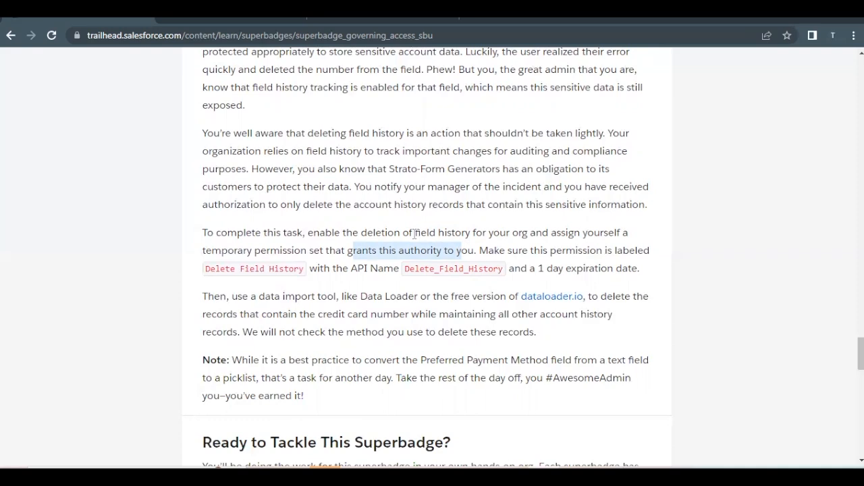
scroll(415, 233, down, 1)
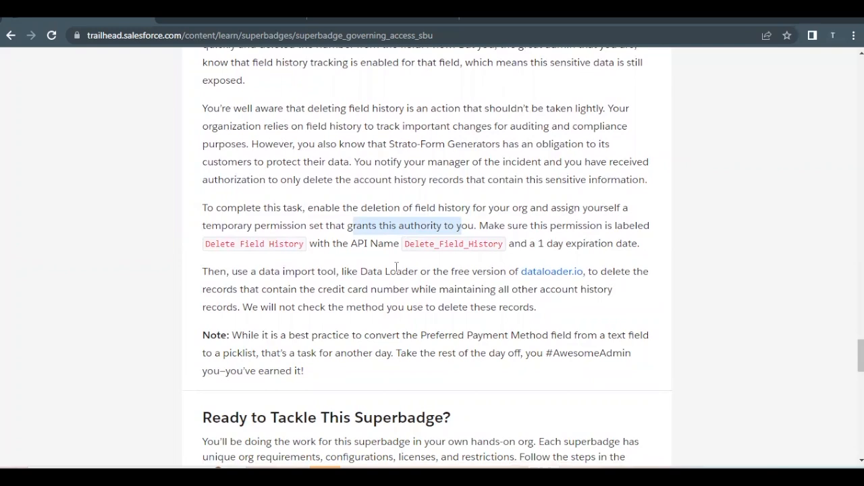
scroll(397, 267, up, 5)
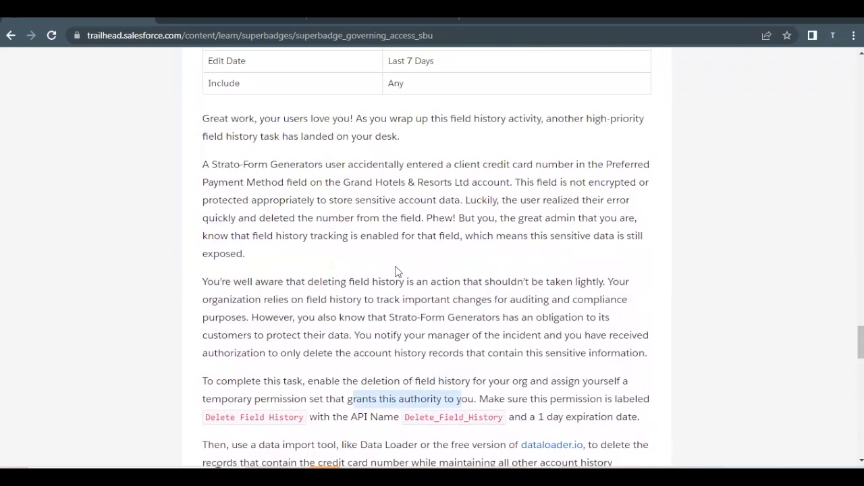
drag(343, 183, 489, 177)
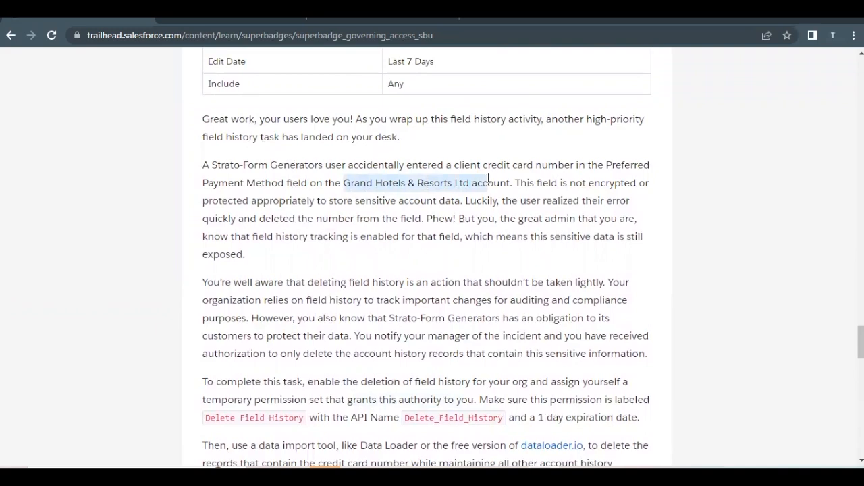
Step: Open the Grand Hotels & Resorts Ltd account from the All Accounts list and find its Account History related list
click(217, 17)
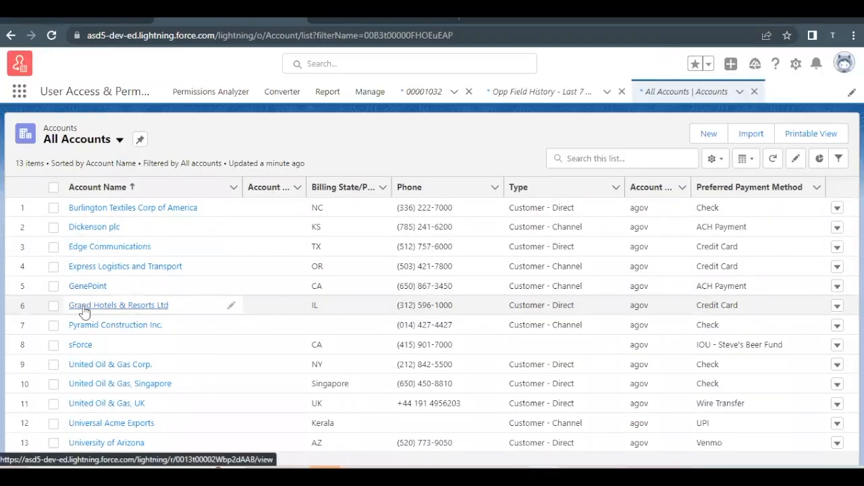
click(135, 309)
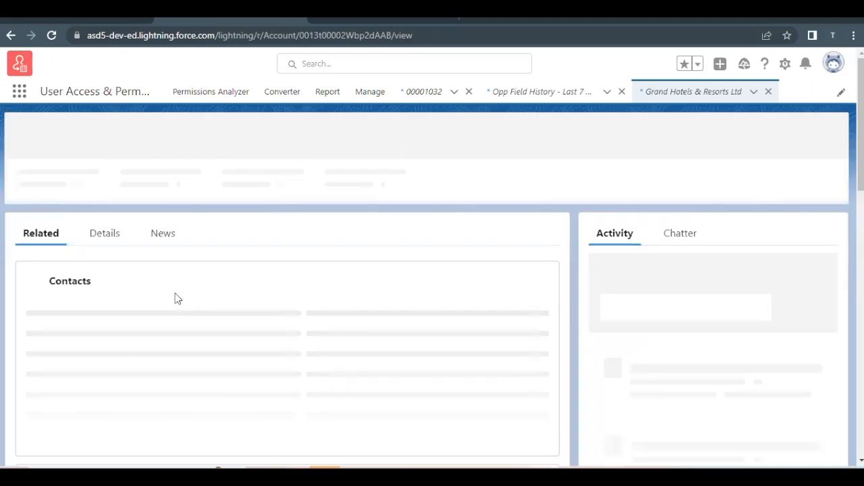
scroll(170, 311, down, 1)
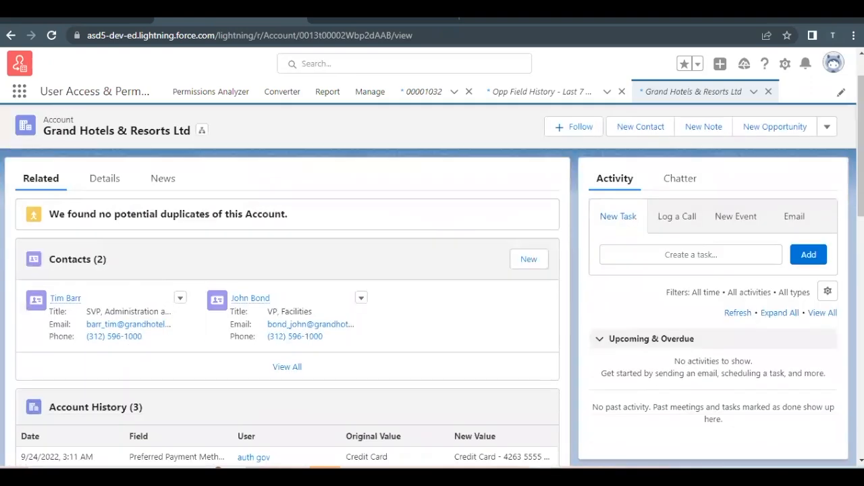
scroll(134, 284, down, 4)
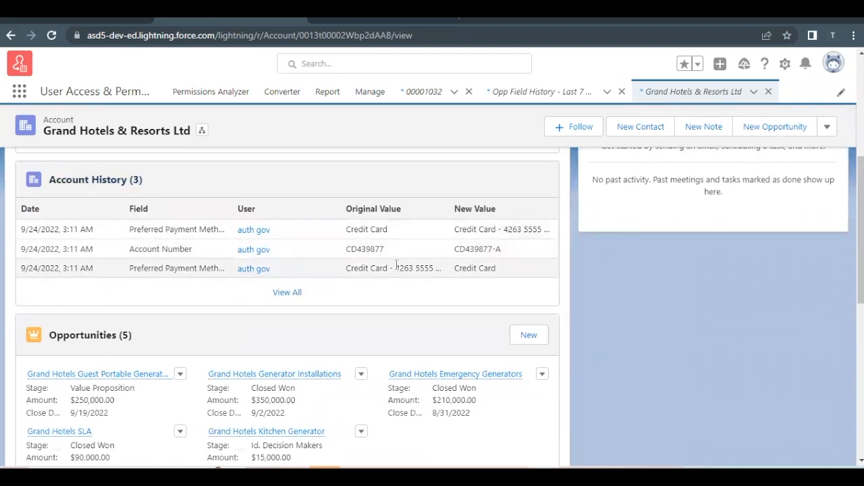
Step: Examine the full Account History for Preferred Payment Method entries exposing the credit card number, and return to the account record
drag(457, 232, 539, 231)
click(287, 293)
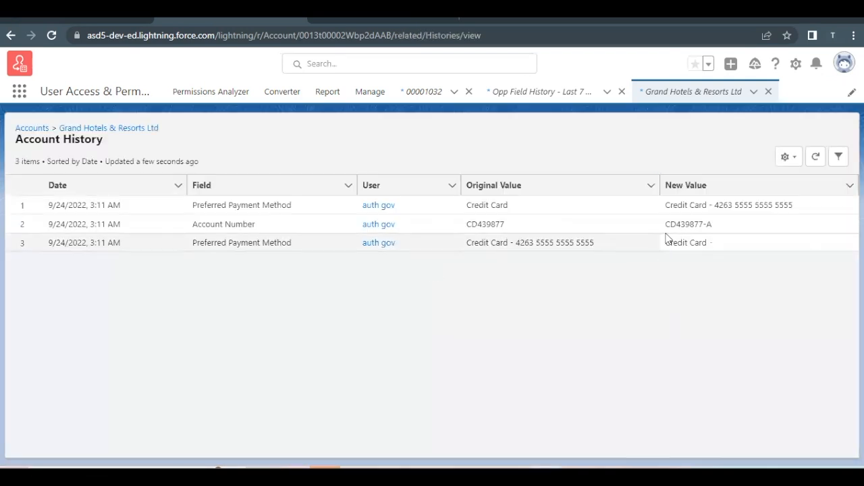
drag(667, 205, 796, 202)
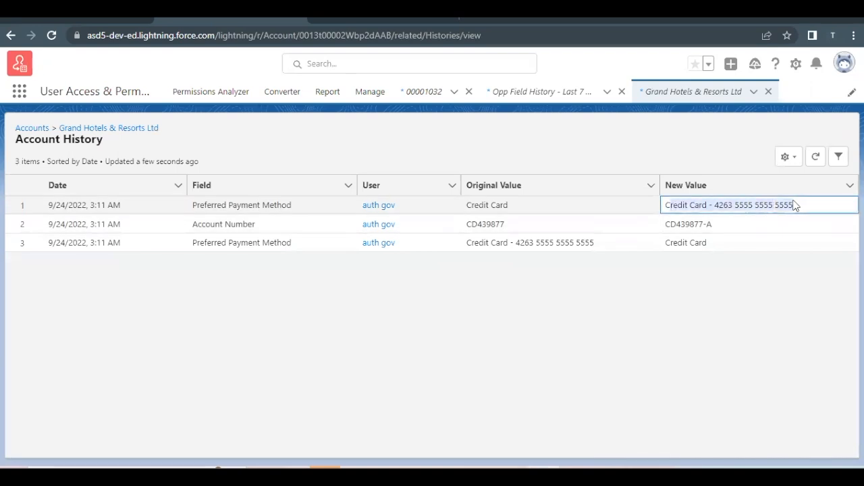
drag(465, 243, 606, 244)
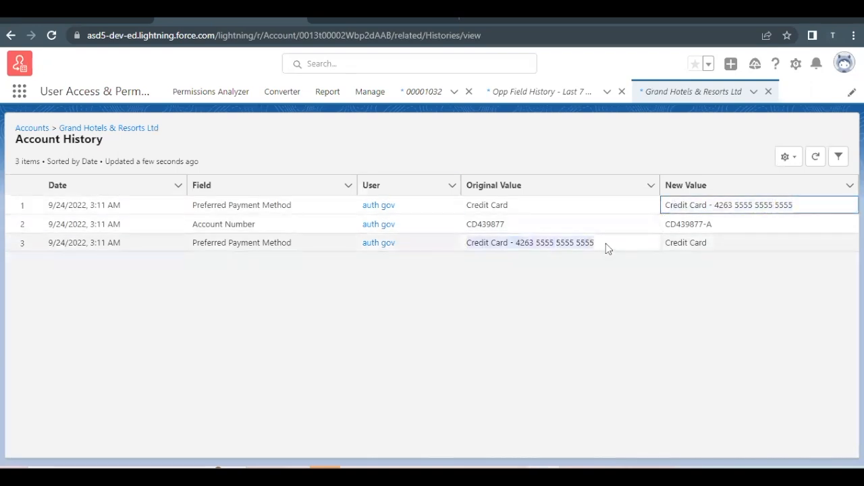
click(10, 36)
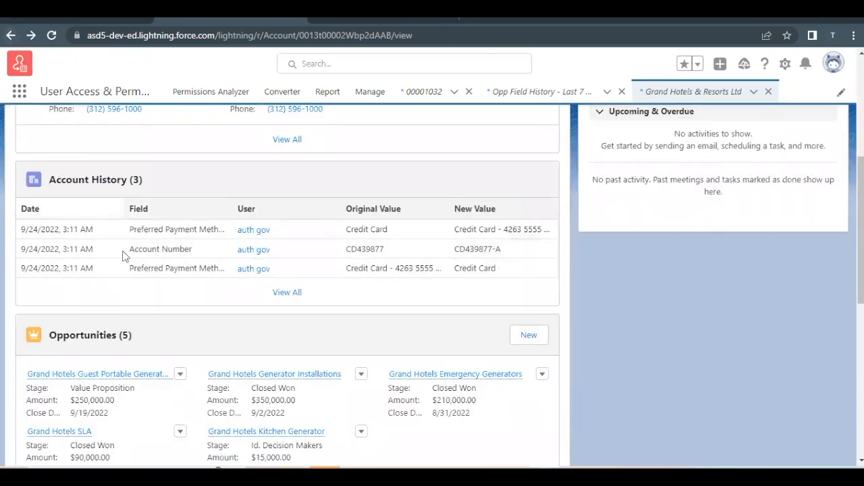
Step: Review on Trailhead the requirements for enabling field history deletion and labeling the temporary permission set
click(57, 20)
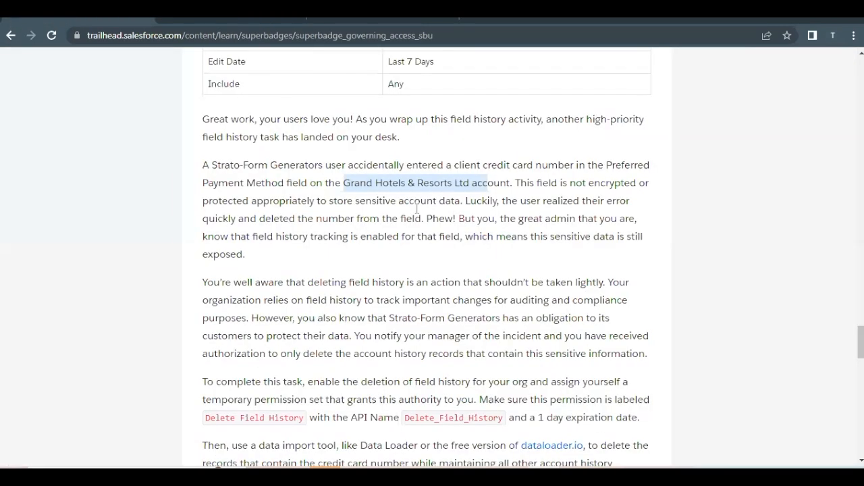
scroll(406, 277, down, 3)
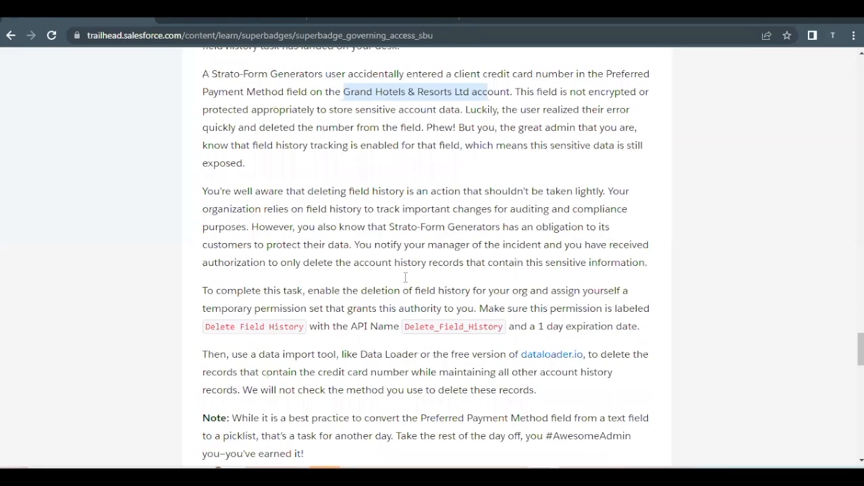
drag(206, 277, 302, 278)
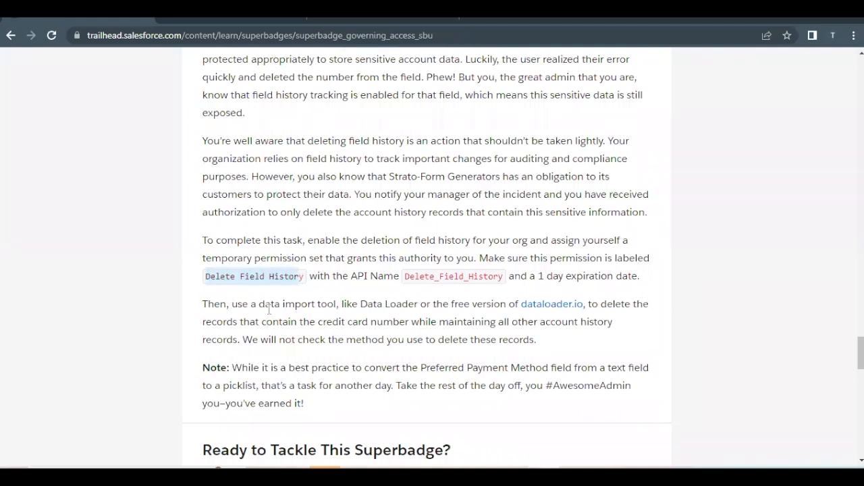
drag(342, 246, 475, 241)
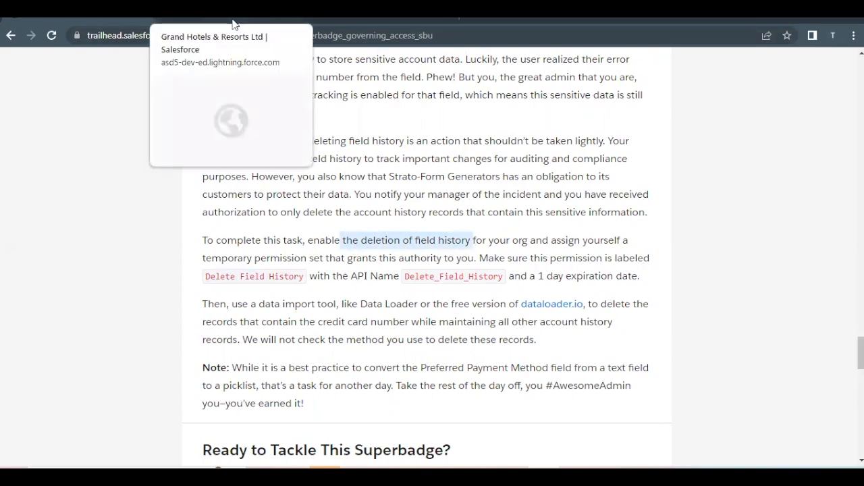
Step: Return to Salesforce Setup, search for "User inte" and open the User Interface settings
click(334, 20)
click(106, 93)
double_click(72, 134)
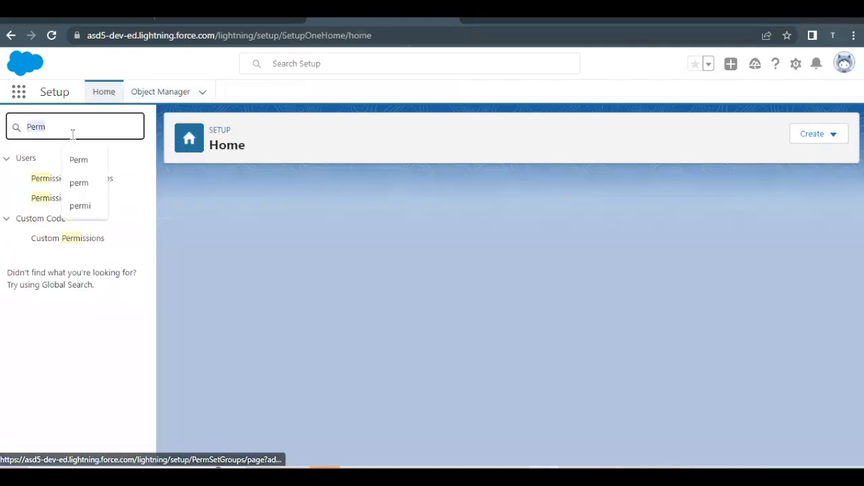
text(User inte)
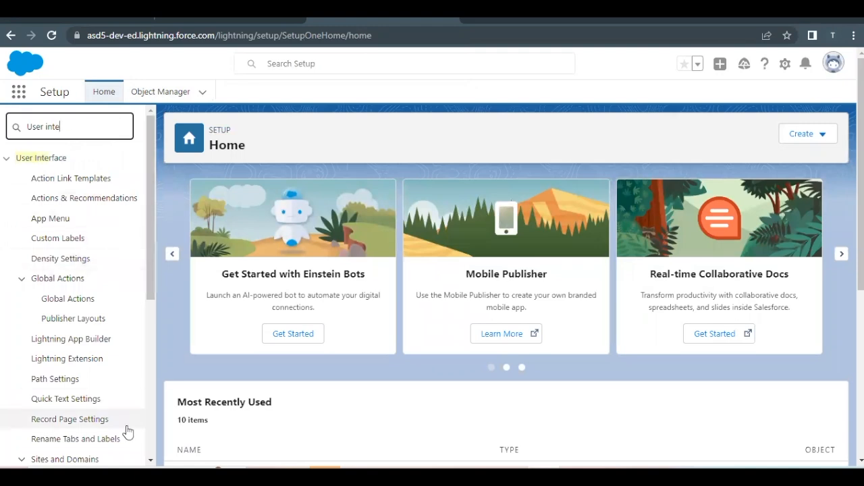
scroll(127, 428, down, 5)
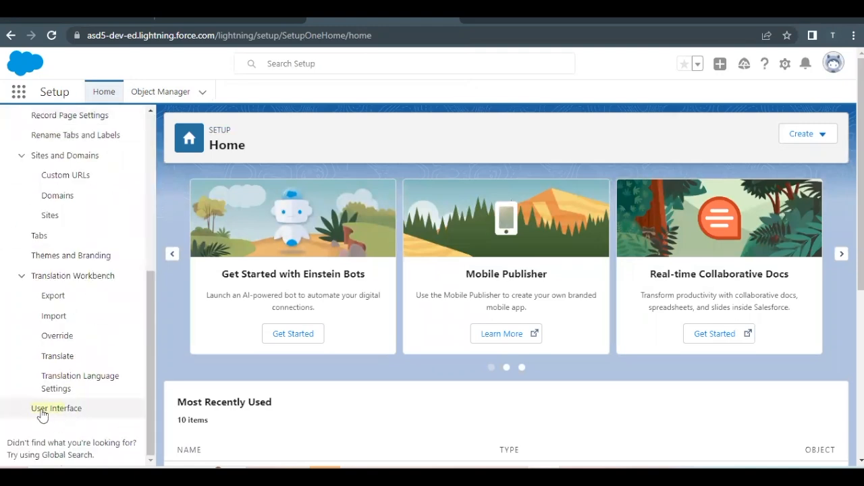
click(40, 410)
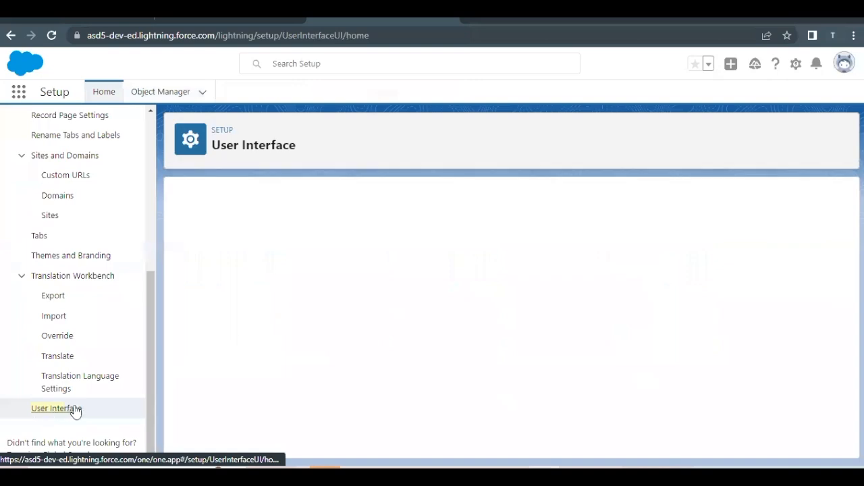
Step: Enable the "Delete from Field History" and "Delete from Field History Archive" user permissions for the org and save the settings
scroll(308, 365, down, 10)
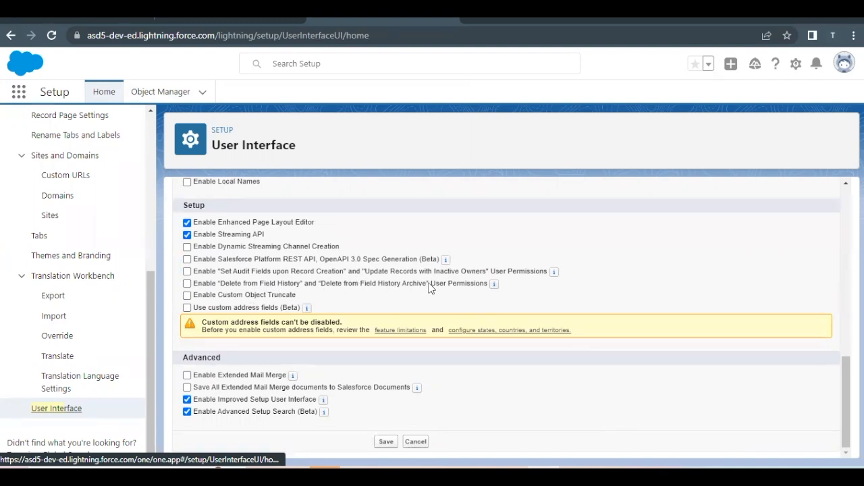
click(187, 284)
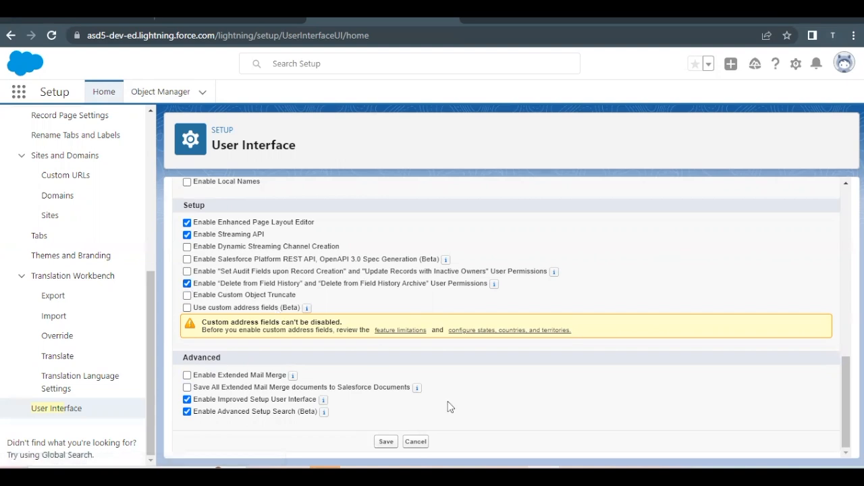
click(385, 442)
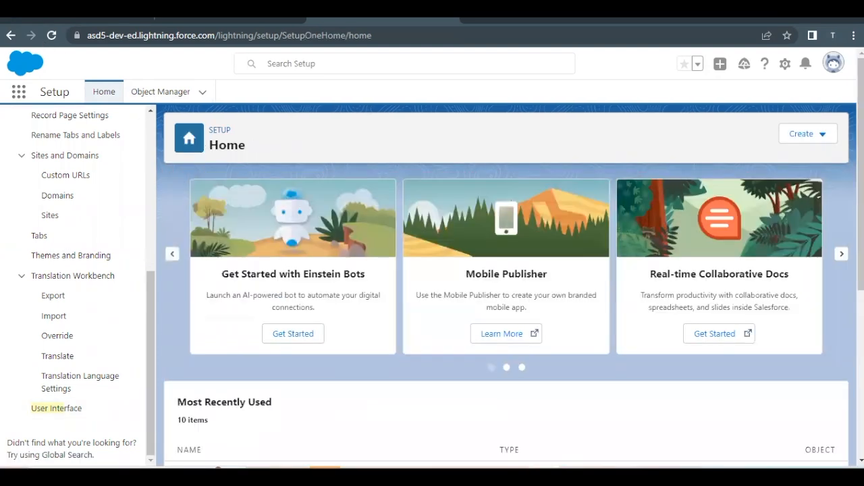
Step: Copy the permission set label "Delete Field History" from the Trailhead instructions and return to Salesforce Setup
click(28, 23)
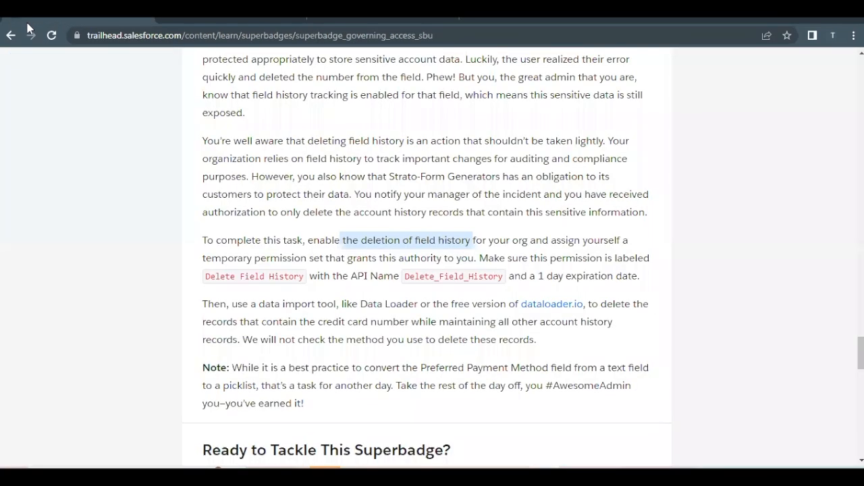
click(208, 276)
drag(206, 276, 299, 277)
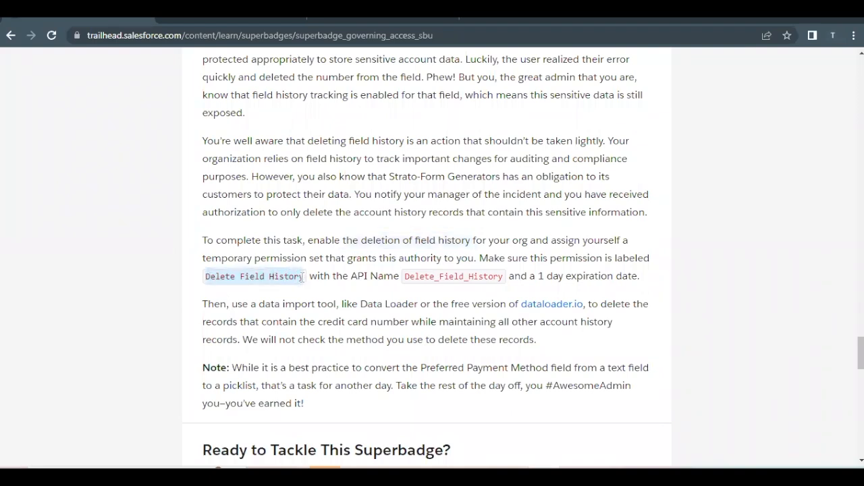
click(183, 19)
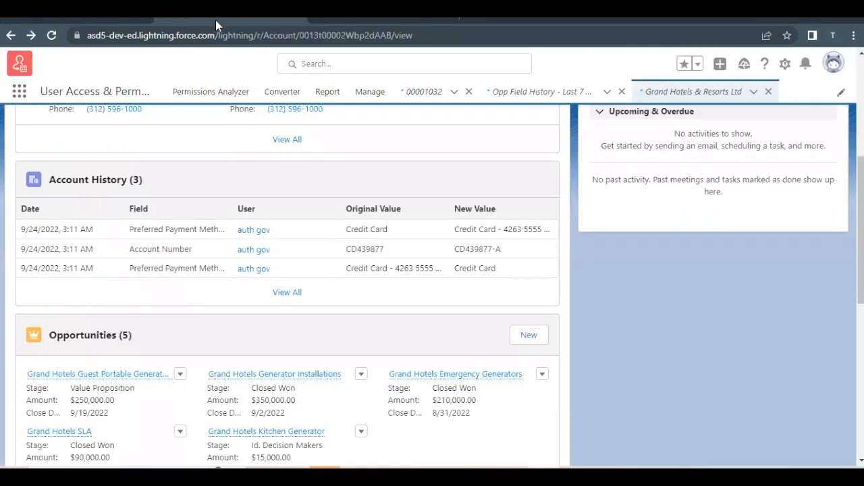
click(323, 19)
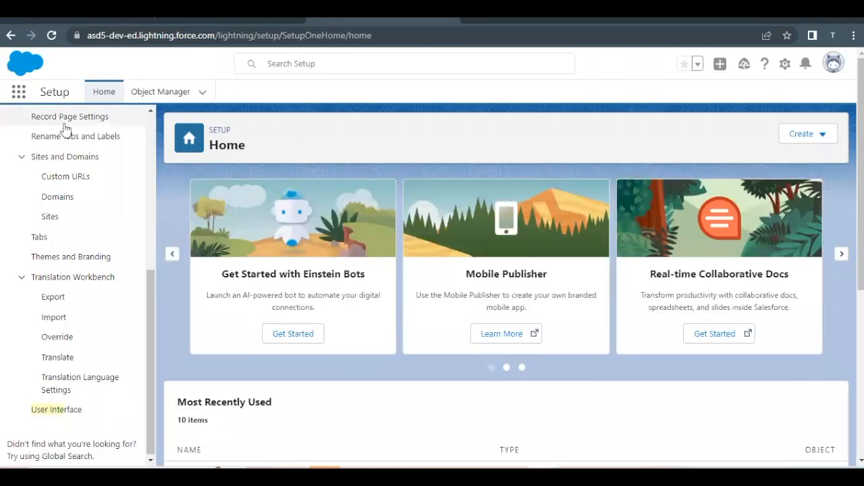
Step: Search Setup for "permi" and open the Permission Sets page
scroll(64, 129, up, 5)
triple_click(63, 125)
text(permi)
click(45, 200)
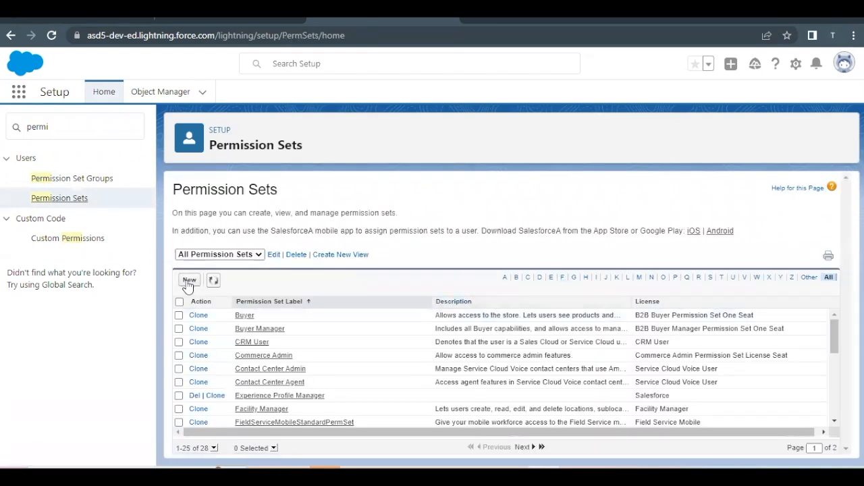
Step: Create and save a permission set labeled Delete Field History with the API name Delete_Field_History
click(189, 282)
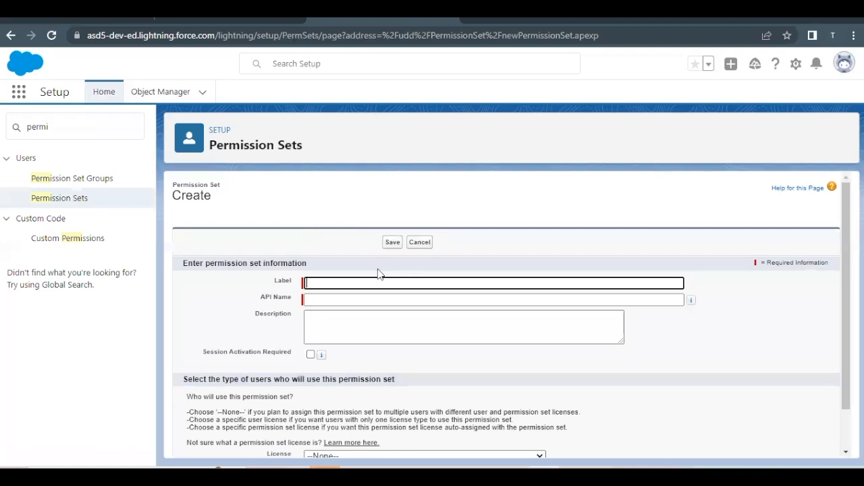
text(Delete Field History)
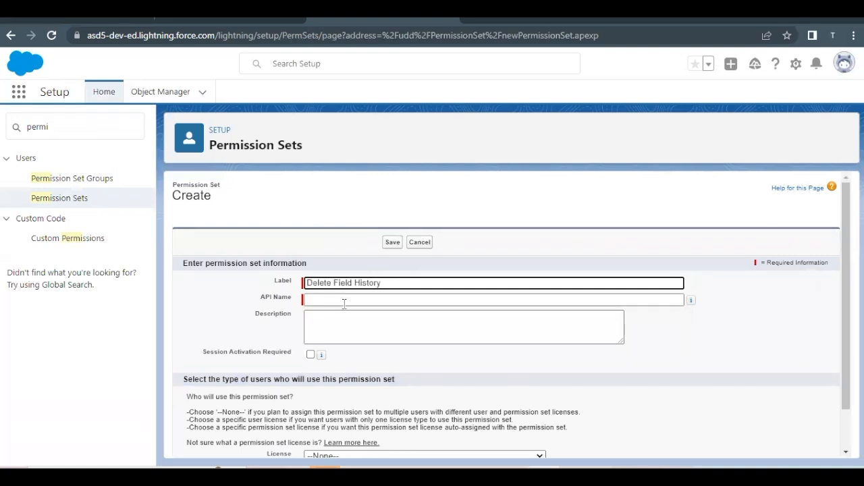
click(344, 302)
scroll(344, 301, down, 1)
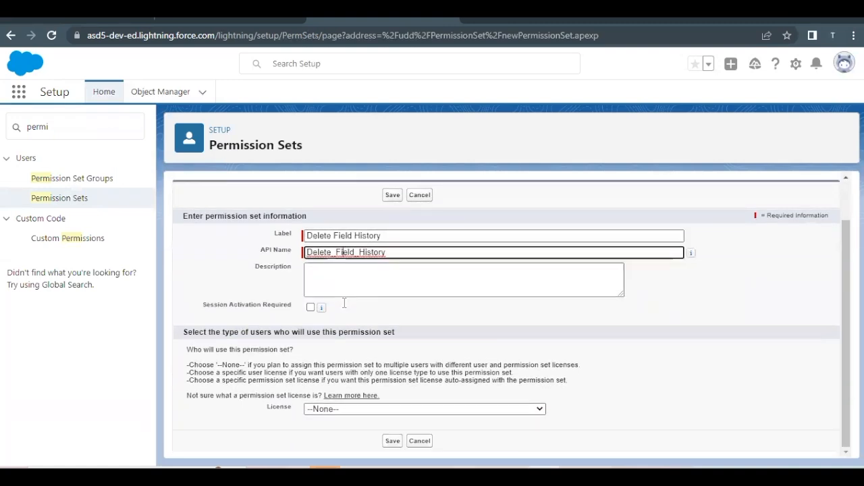
click(395, 195)
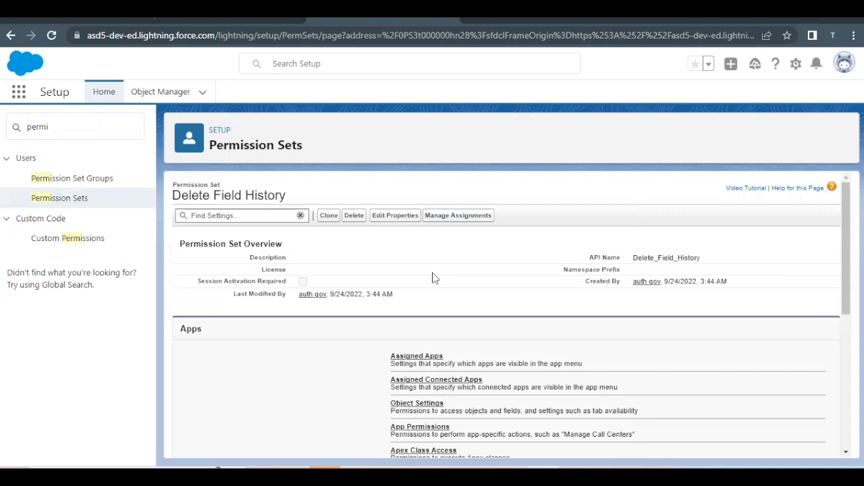
Step: Open the permission set's System Permissions and find the field history deletion permission by searching the page for "history"
scroll(432, 277, down, 3)
scroll(433, 277, down, 2)
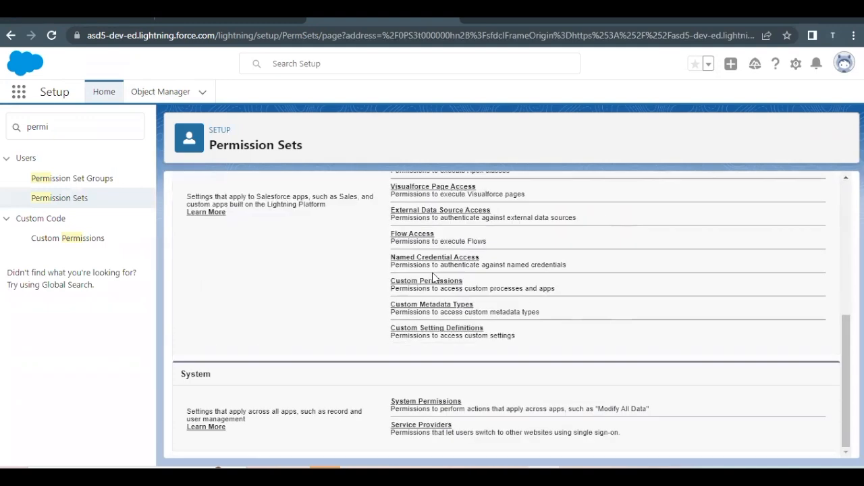
click(424, 401)
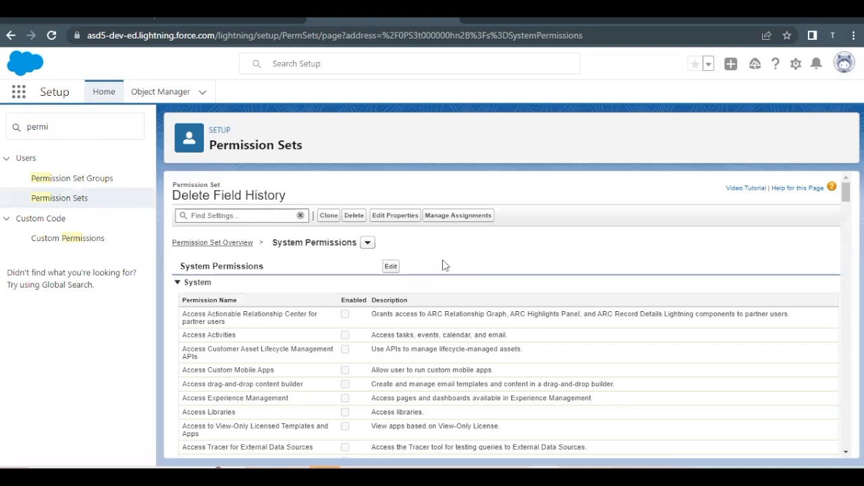
key(ctrl+f)
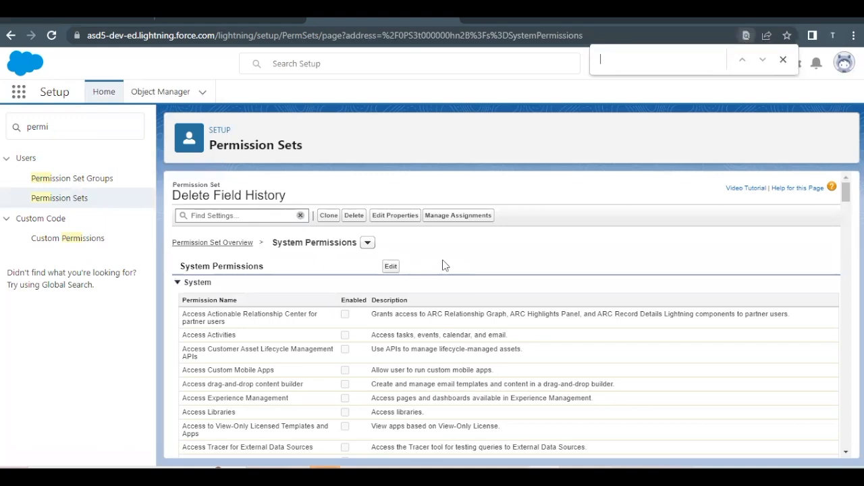
key(BackSpace)
text(history)
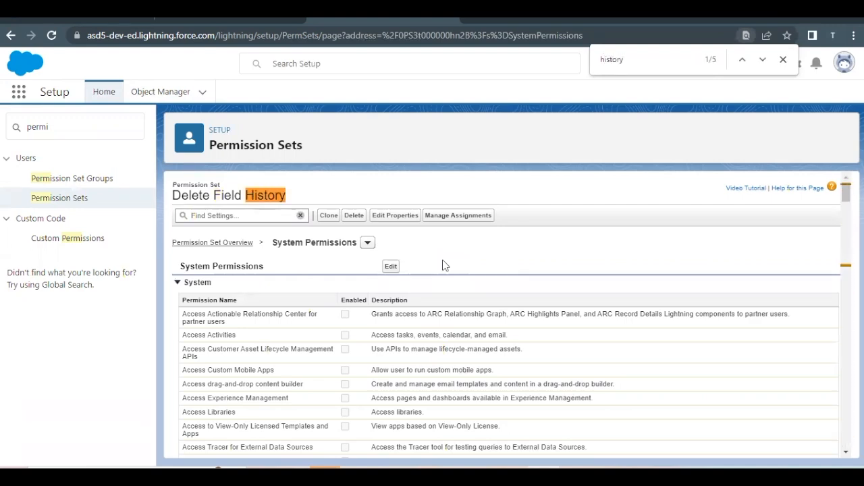
key(Return)
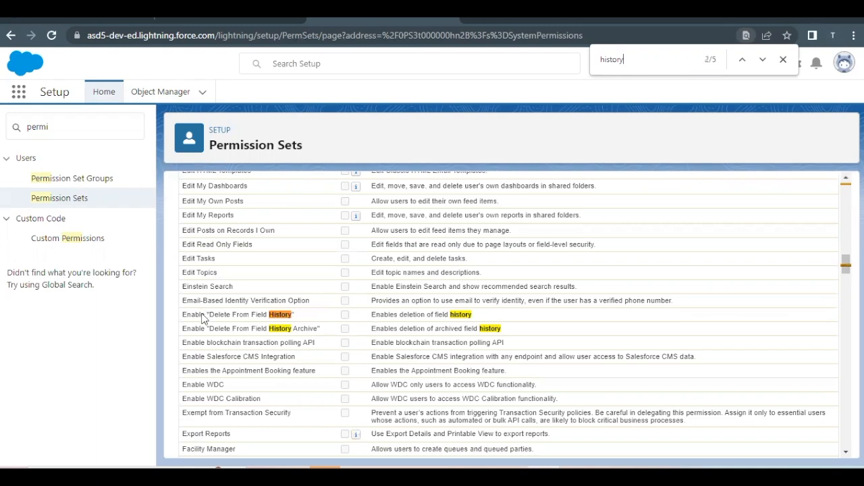
Step: Edit the system permissions to enable "Delete From Field History" and save the permission set
scroll(298, 320, up, 2)
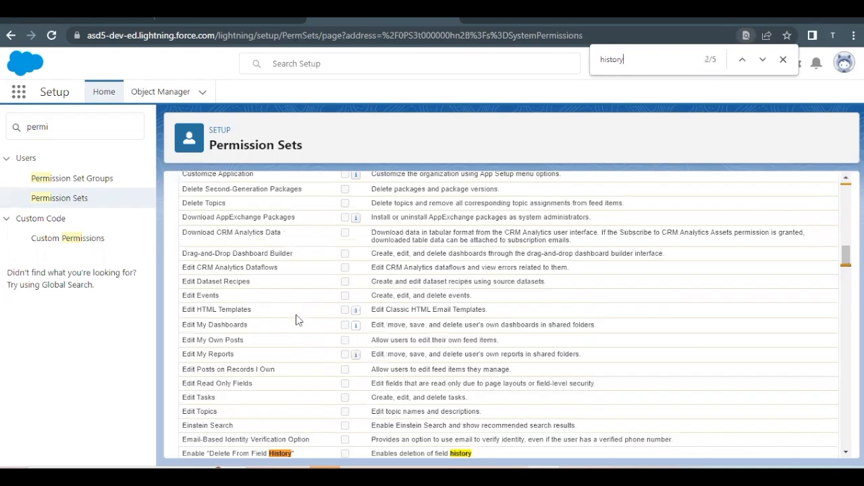
scroll(297, 317, up, 8)
scroll(297, 317, up, 3)
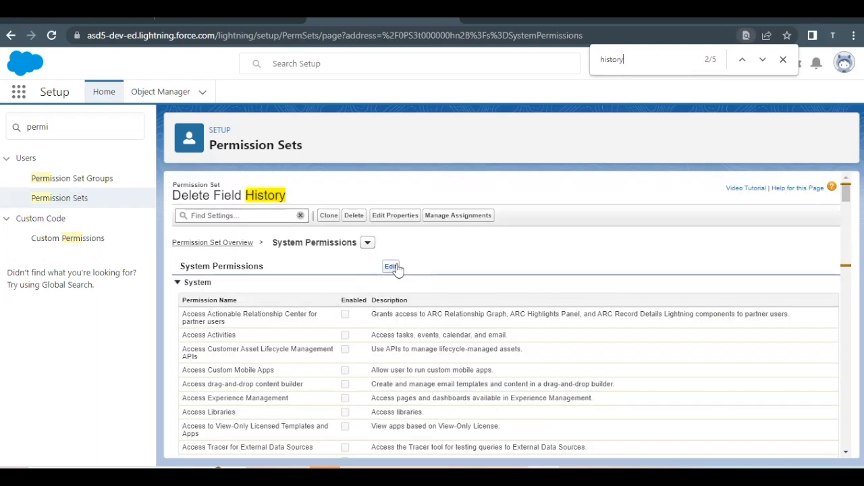
click(391, 266)
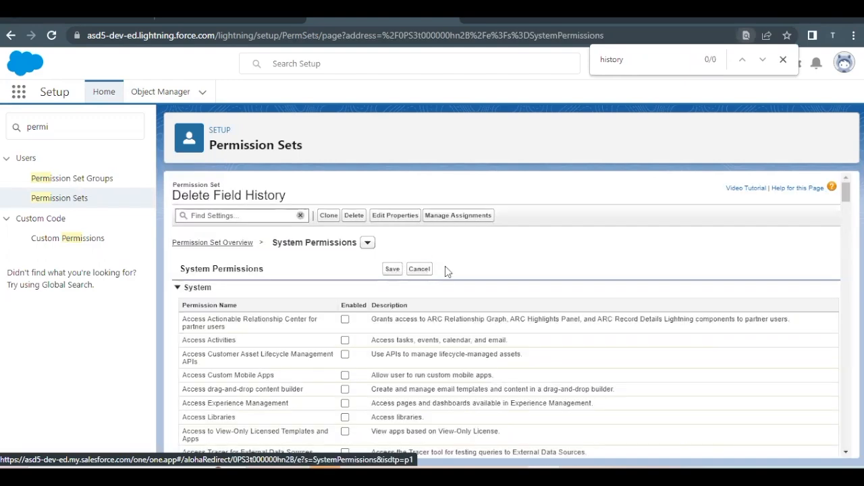
scroll(446, 266, down, 10)
scroll(445, 266, down, 10)
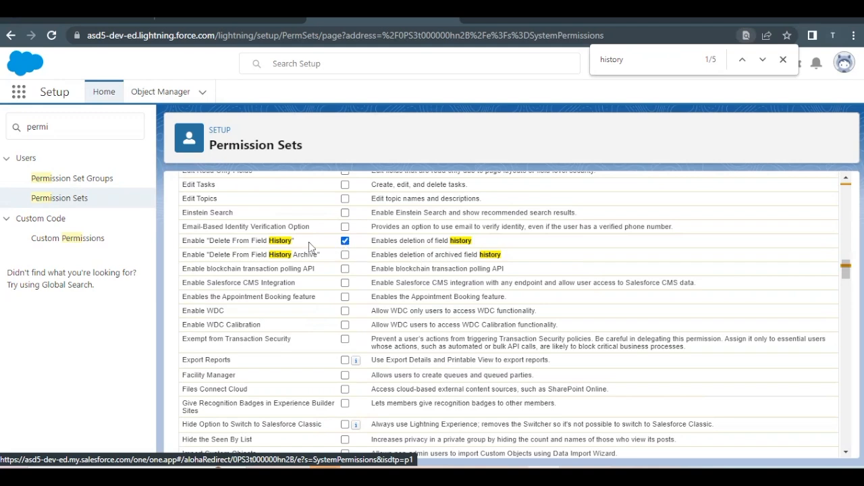
scroll(312, 245, up, 15)
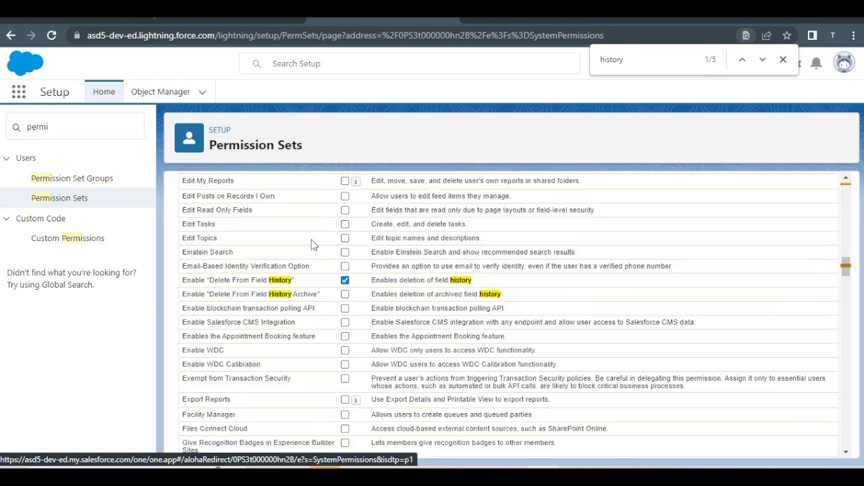
click(392, 268)
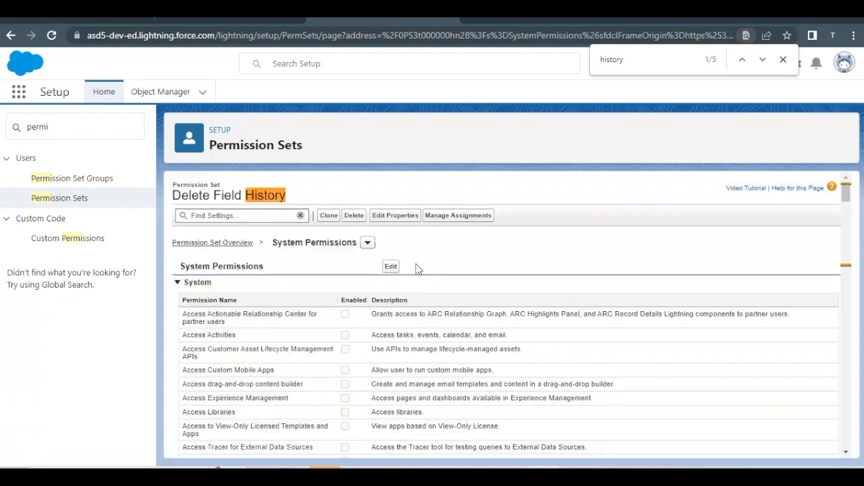
Step: Assign the Delete Field History permission set to your own admin user without an expiration date
click(461, 216)
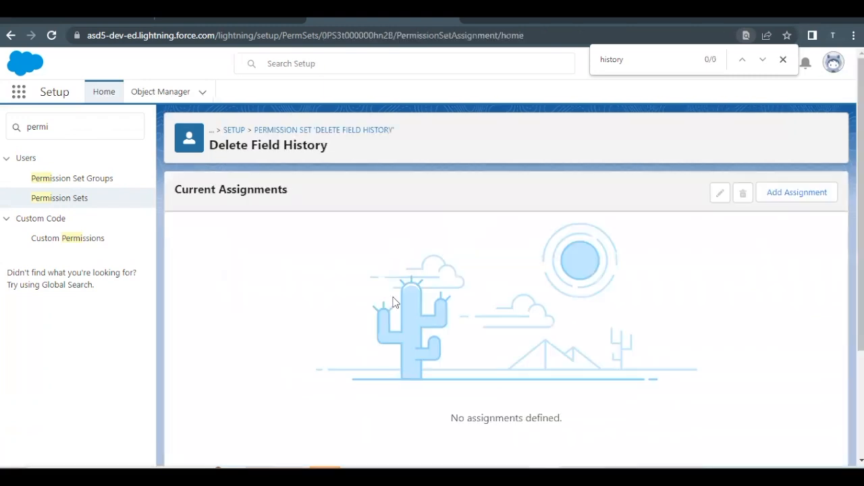
click(783, 59)
click(794, 192)
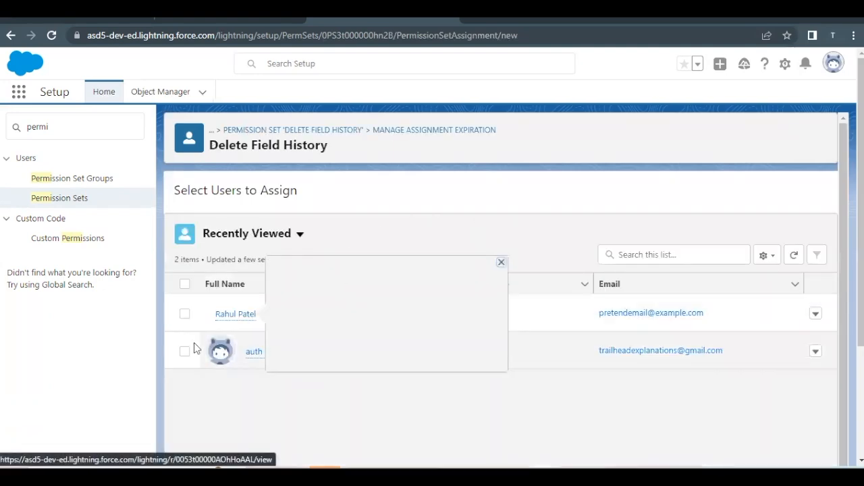
click(185, 351)
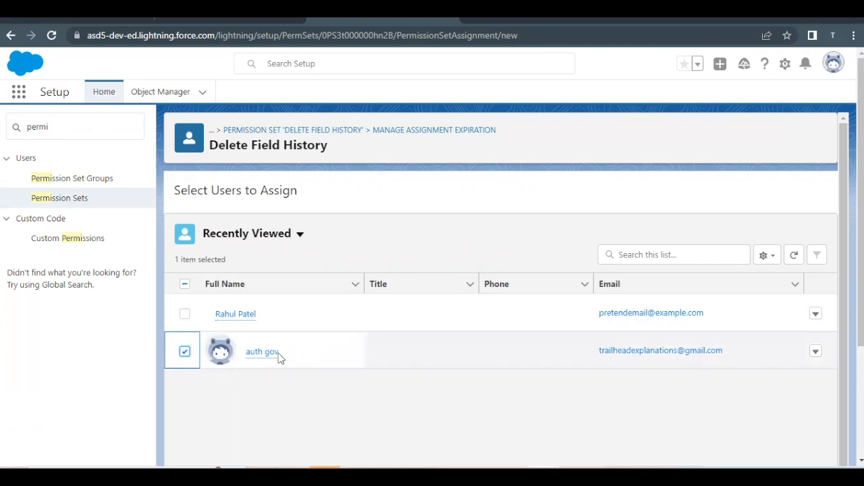
scroll(341, 357, down, 1)
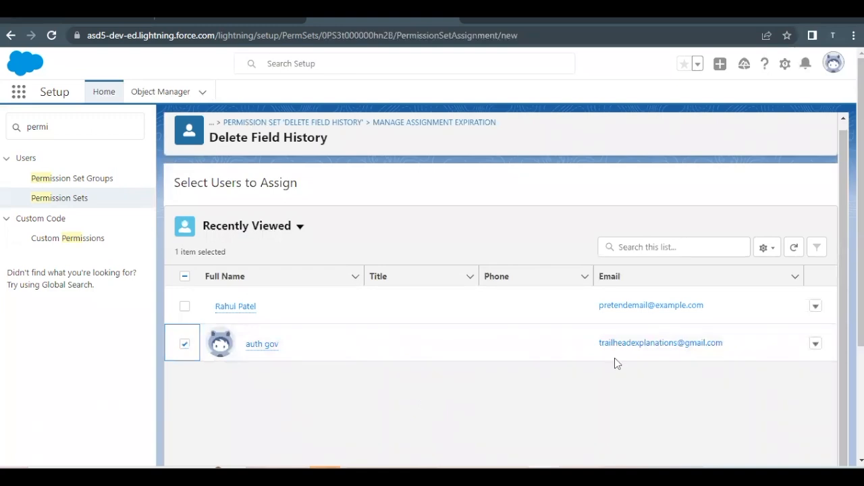
scroll(615, 364, down, 3)
click(809, 449)
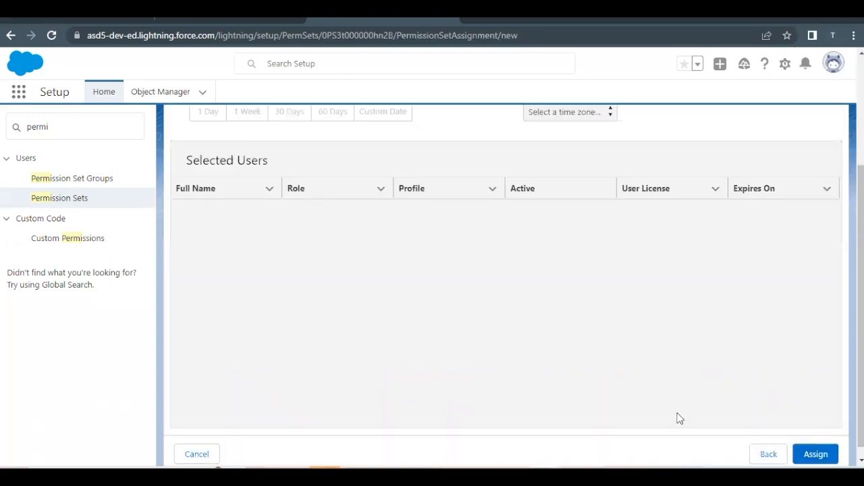
click(807, 453)
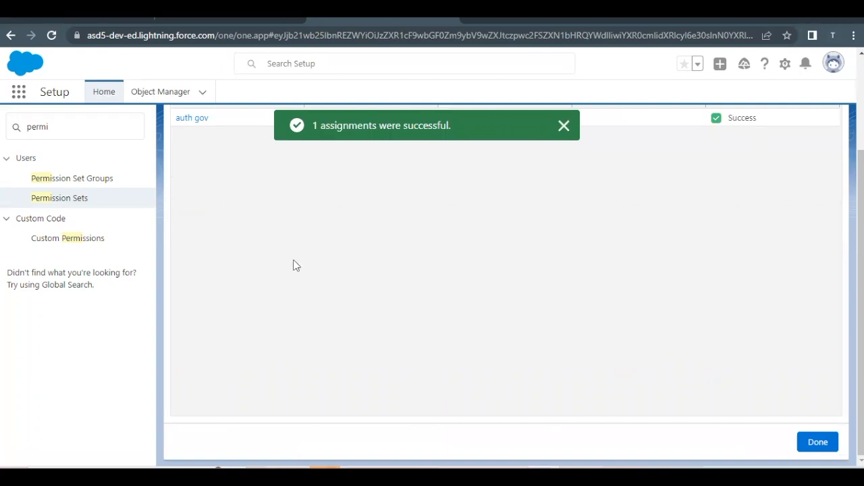
scroll(295, 264, up, 2)
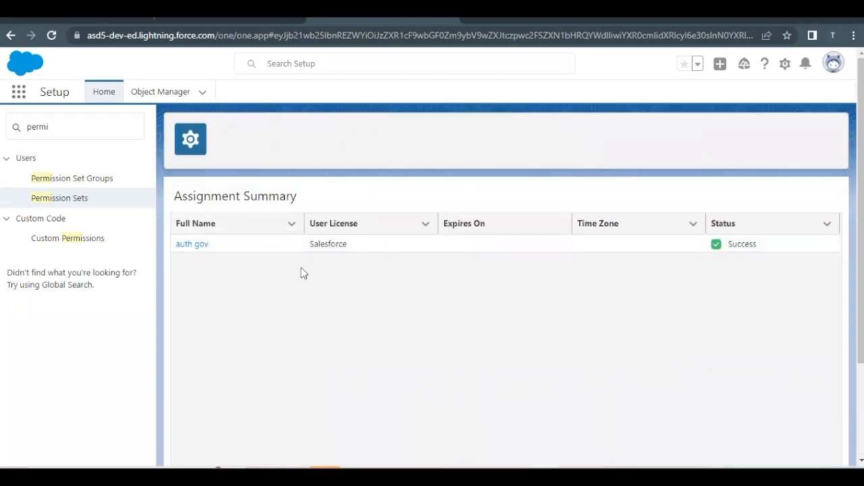
Step: Check the required permission set expiration in the Trailhead superbadge instructions, then return to the Salesforce assignment summary
click(98, 11)
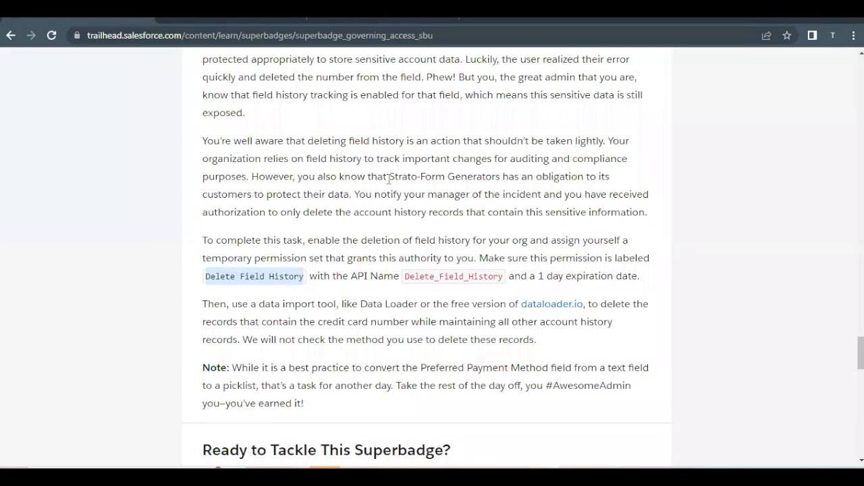
scroll(435, 262, down, 1)
drag(511, 270, 628, 268)
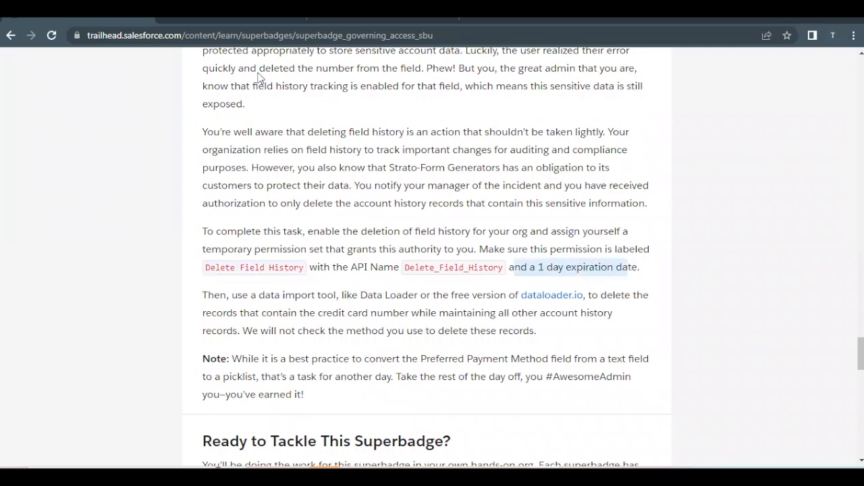
click(340, 20)
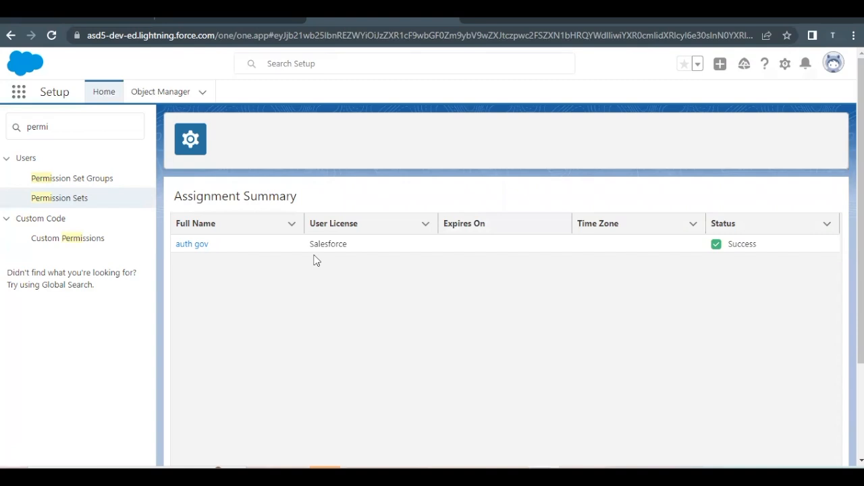
click(191, 247)
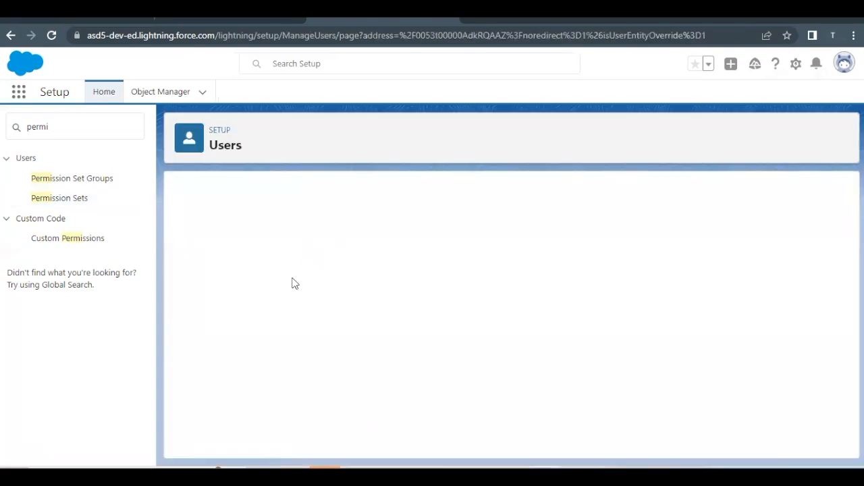
click(9, 36)
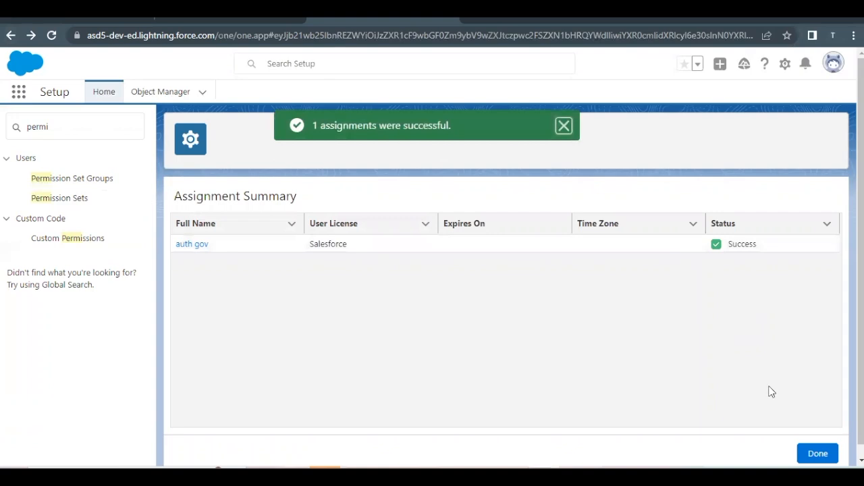
Step: Edit the admin user's Delete Field History assignment so it expires in 1 day, and finish the assignment
click(817, 453)
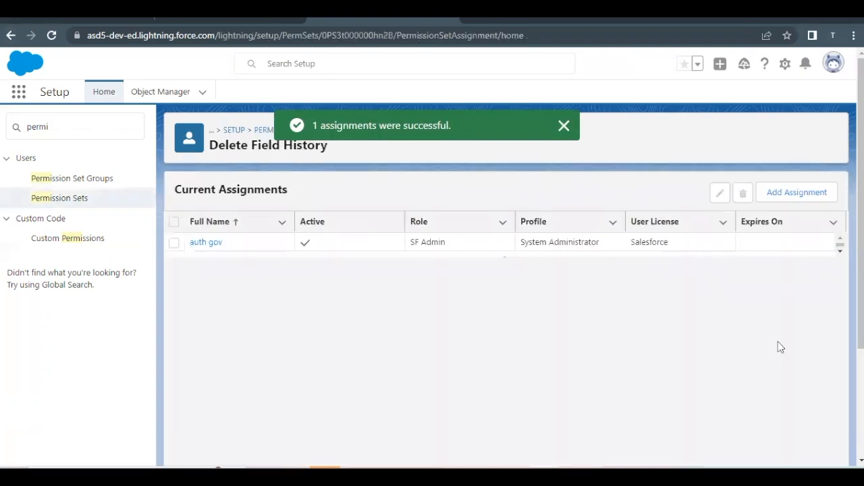
click(173, 242)
click(719, 197)
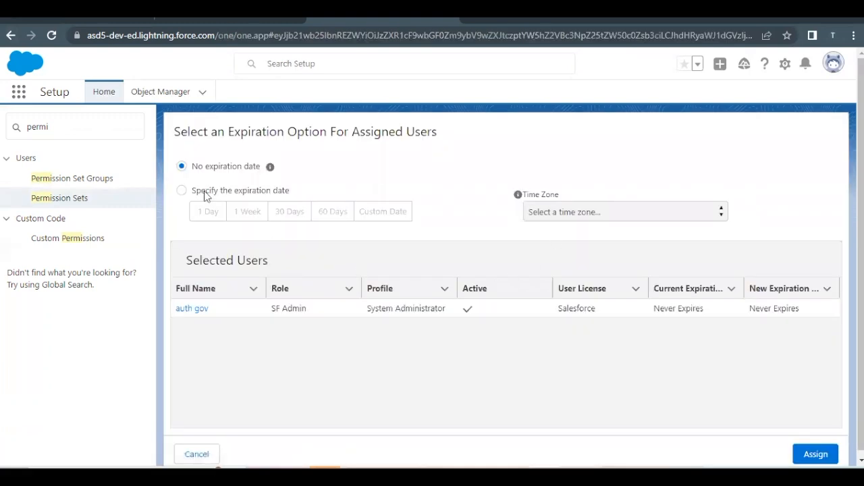
click(207, 193)
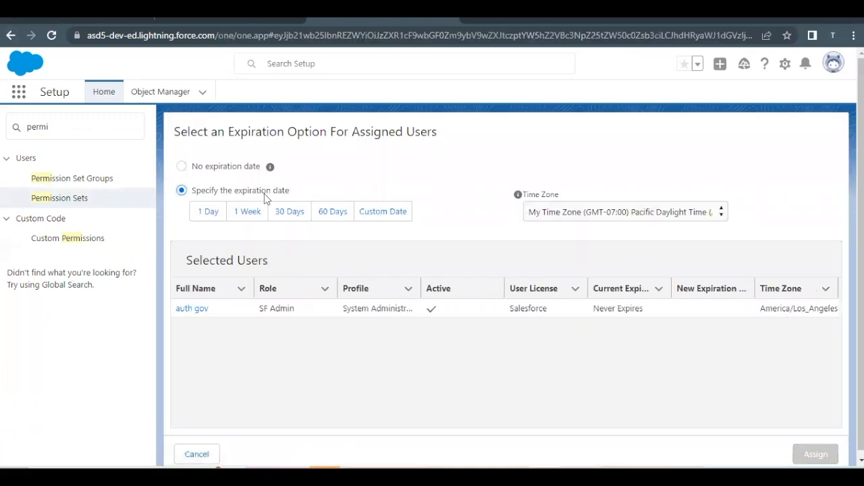
click(207, 214)
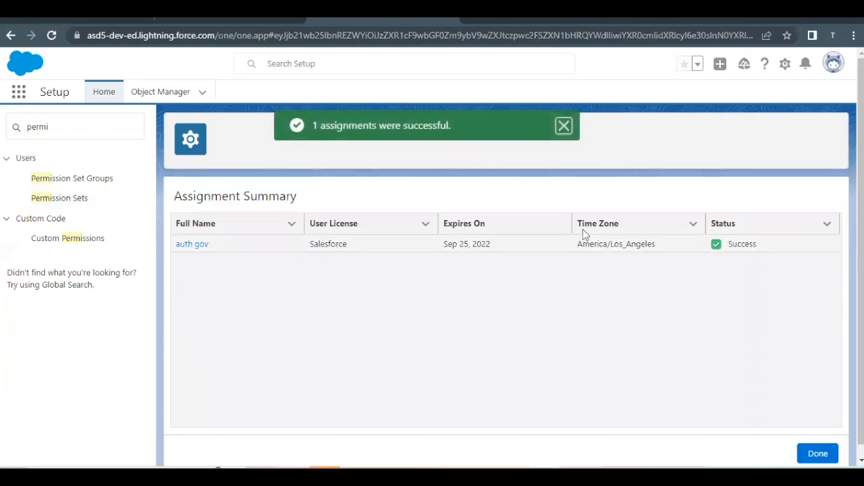
drag(501, 246, 449, 250)
click(452, 253)
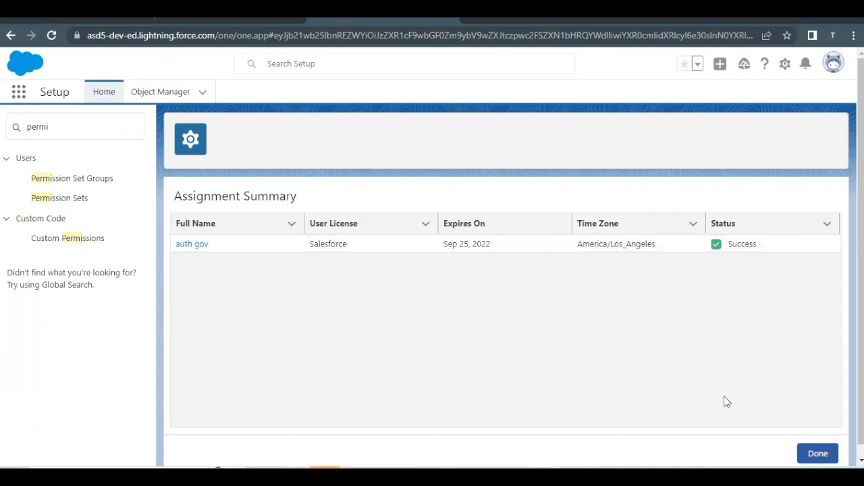
click(818, 454)
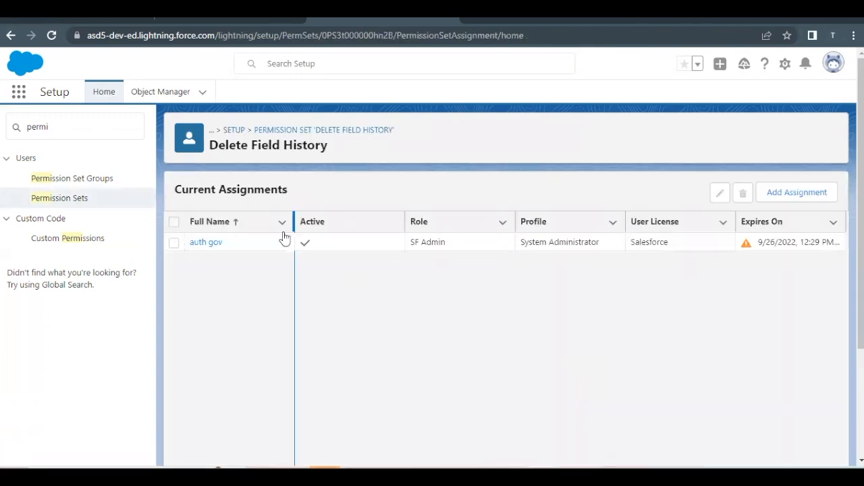
Step: Review the Trailhead instructions on the temporary permission set and on deleting the card number history records with a data import tool
click(90, 18)
scroll(308, 257, down, 1)
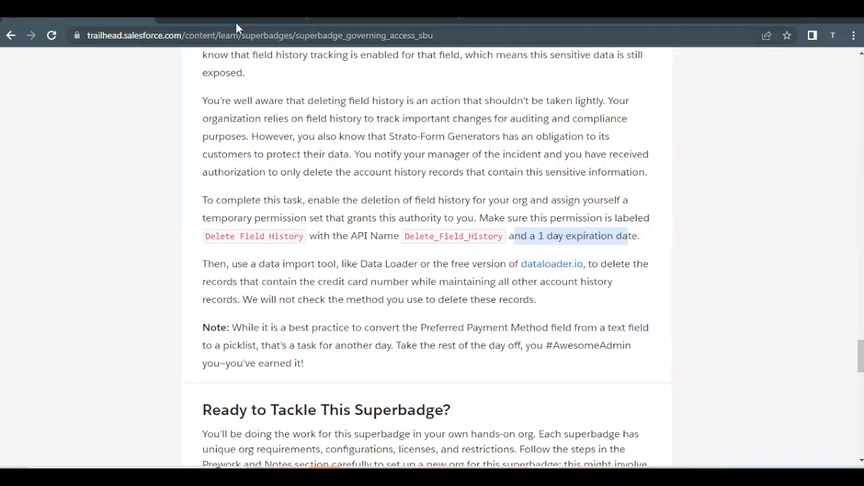
click(573, 237)
drag(202, 200, 543, 237)
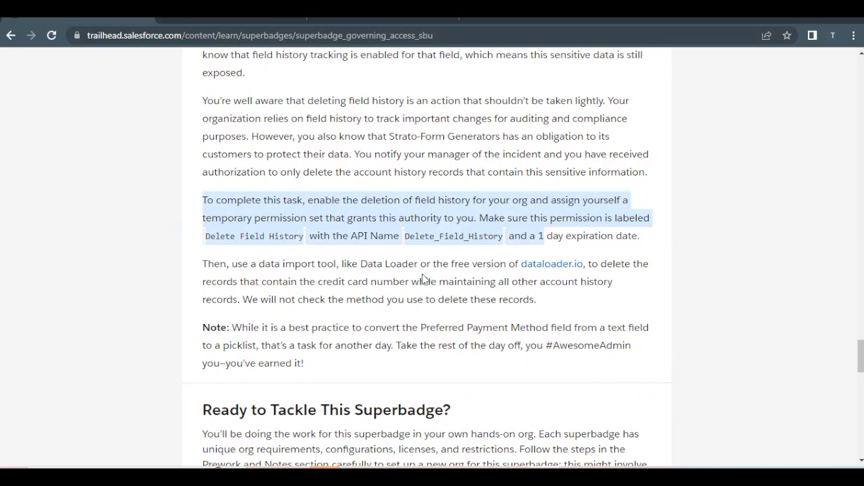
drag(360, 267, 431, 268)
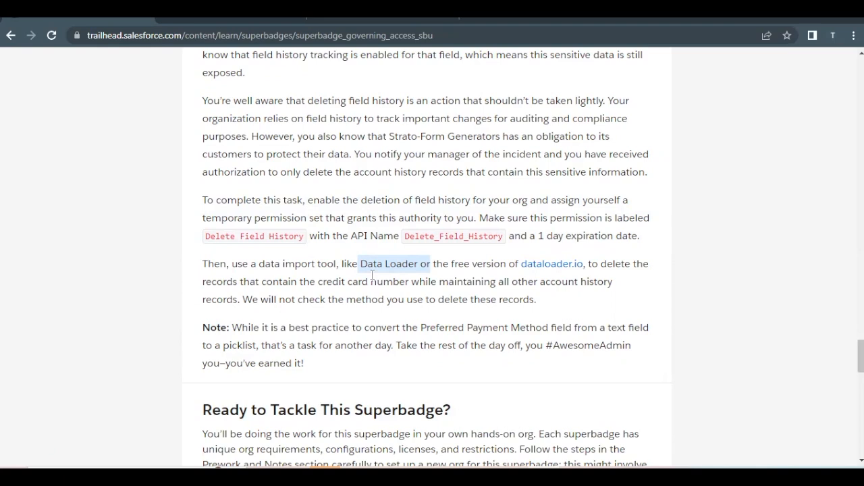
click(503, 267)
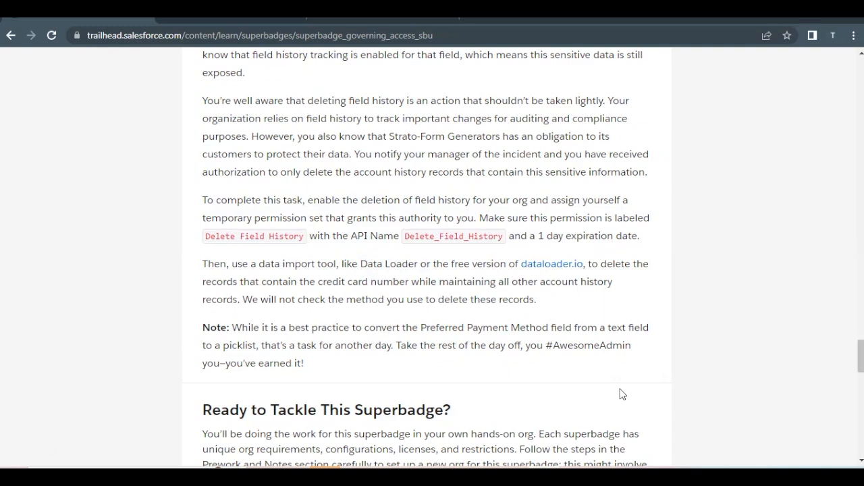
scroll(622, 395, down, 1)
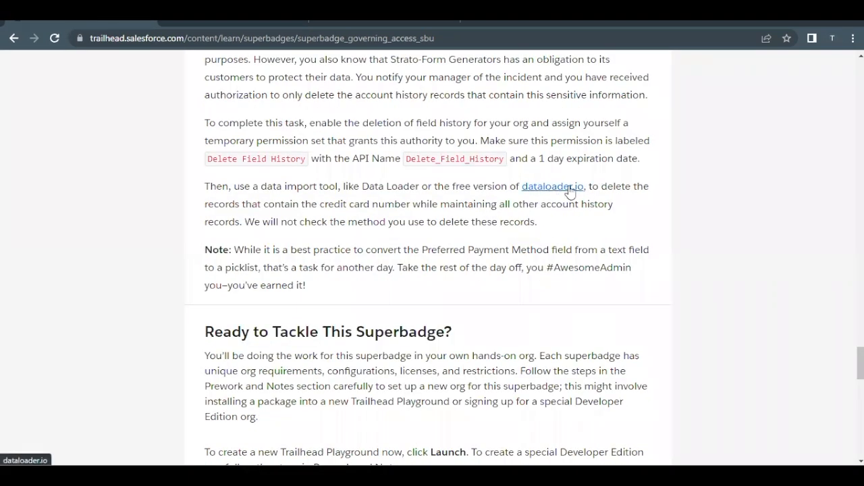
Step: Open dataloader.io from the instructions and log in with Salesforce using the Production environment
click(552, 189)
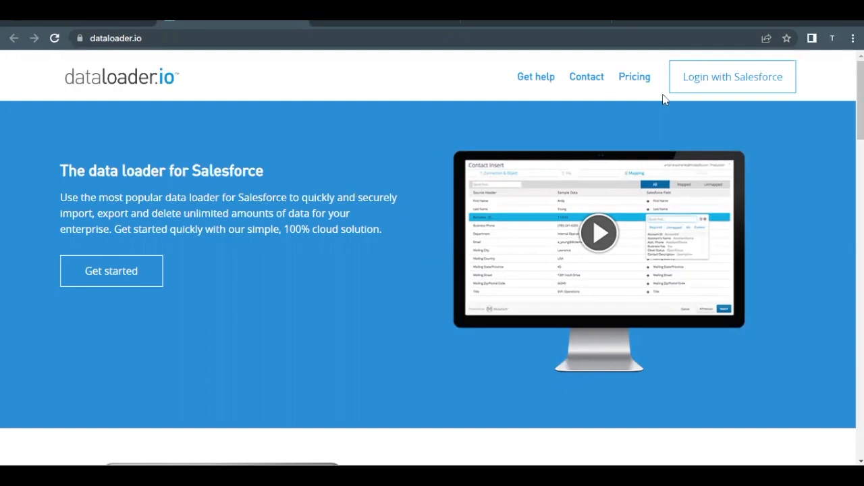
click(706, 85)
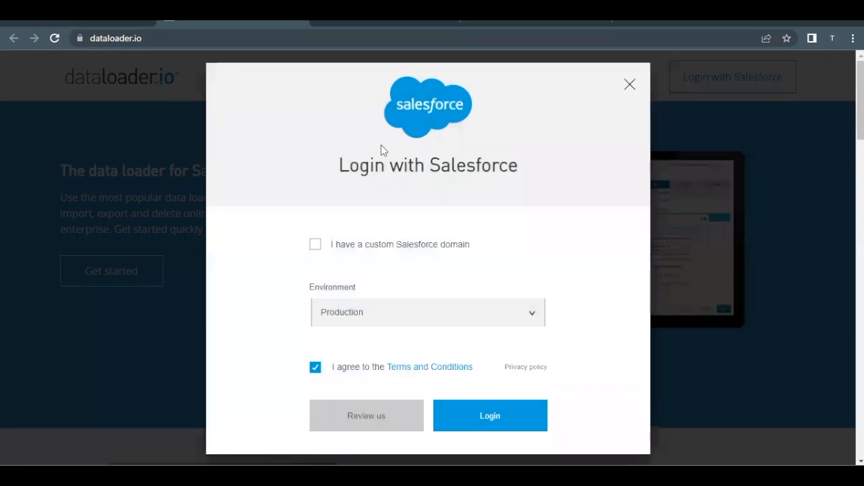
scroll(381, 144, down, 1)
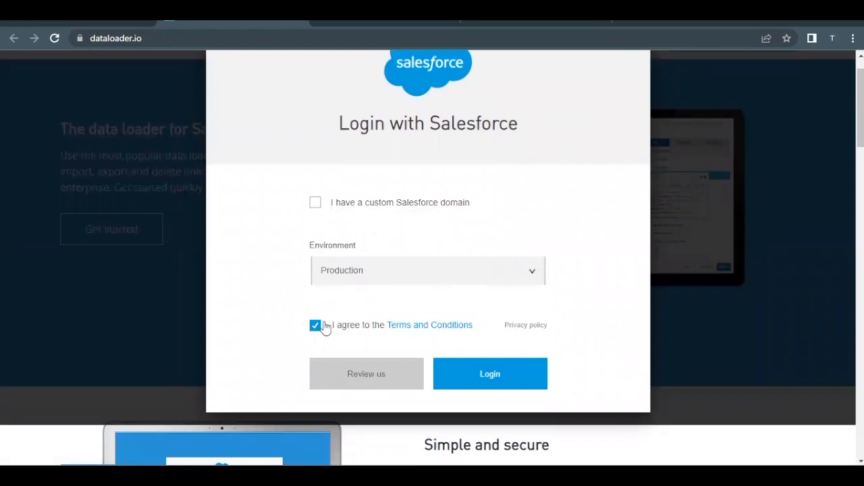
click(476, 373)
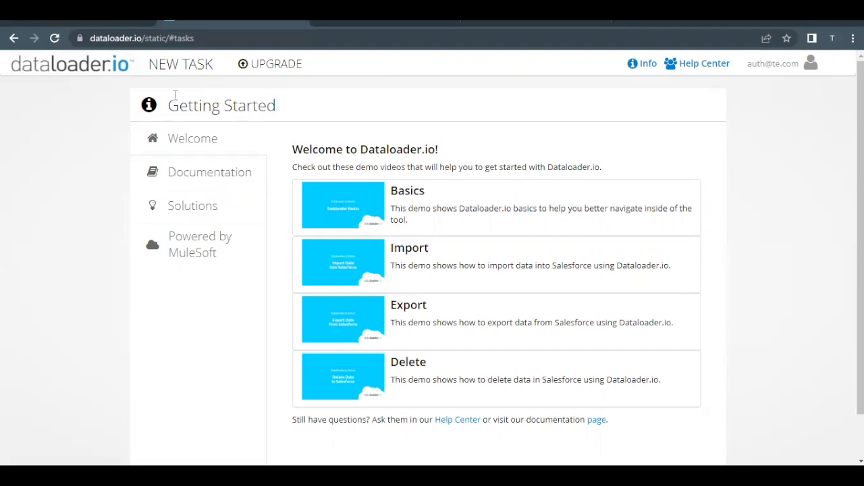
Step: Create an export task for the Account History object on the default connection and continue to the field selection
click(199, 67)
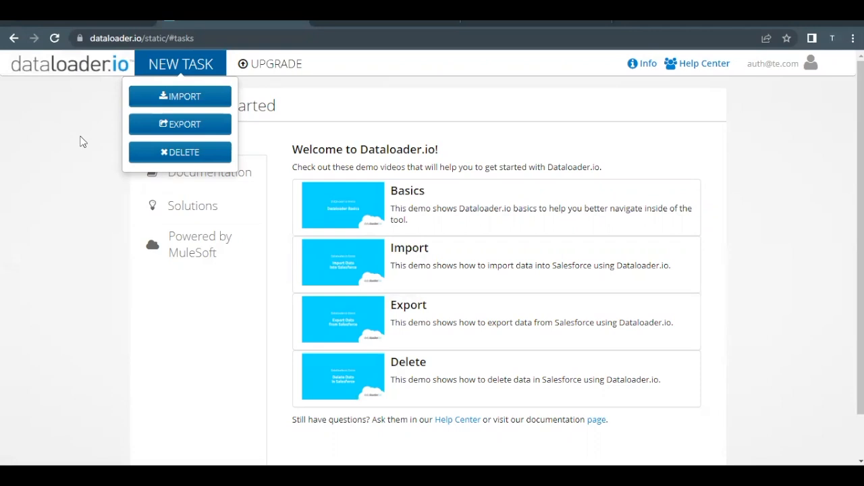
click(192, 126)
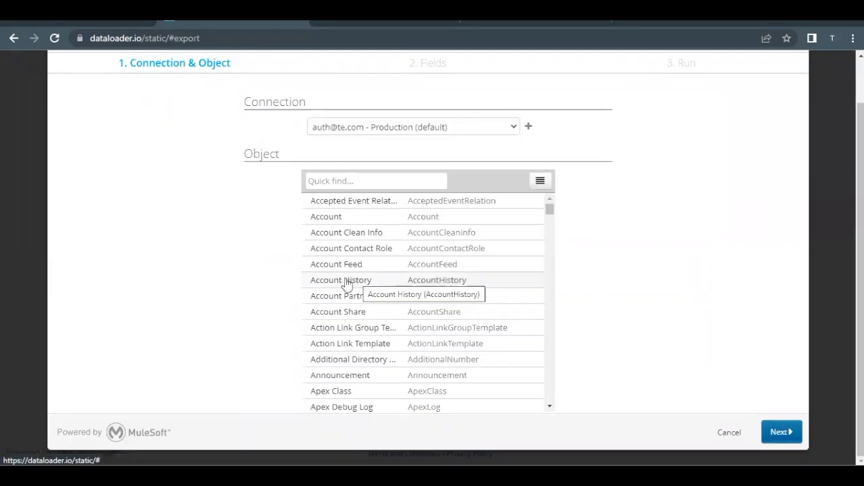
click(346, 284)
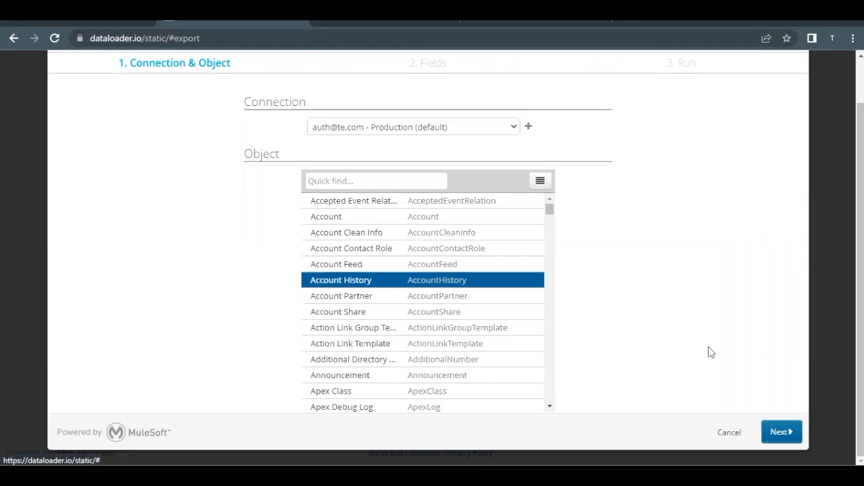
click(794, 432)
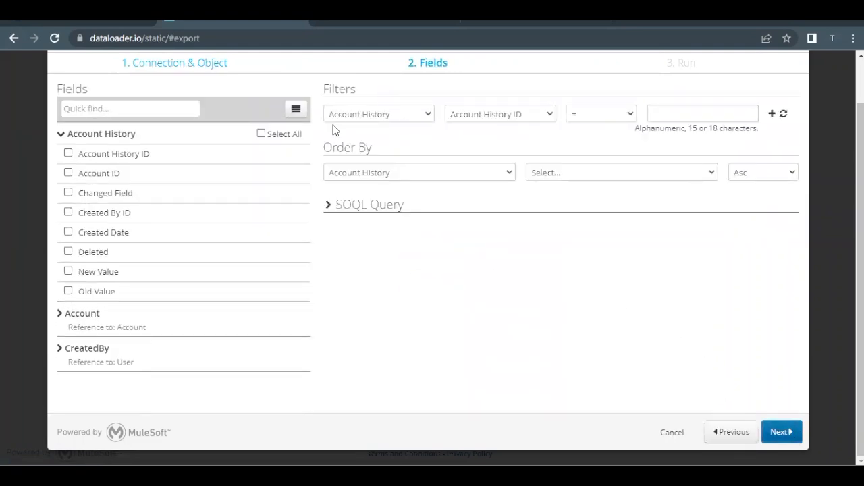
Step: Add an export filter where Account ID equals the record ID copied from the Grand Hotels & Resorts Ltd account page's address
click(470, 118)
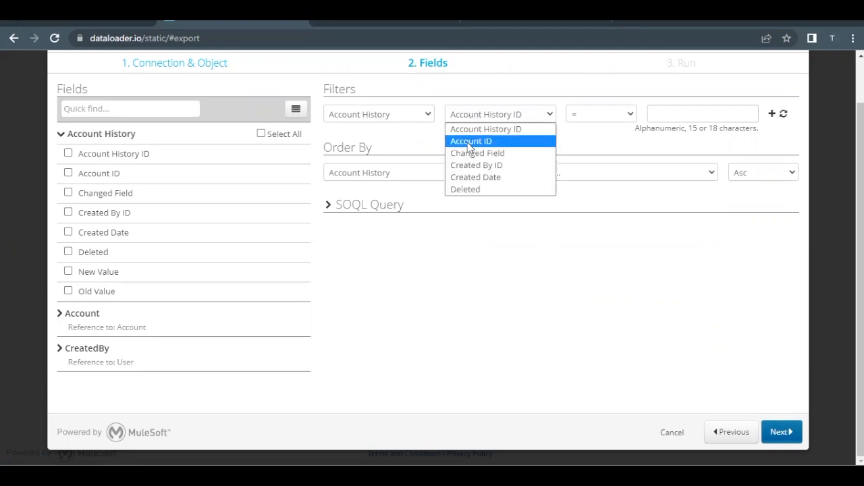
click(468, 144)
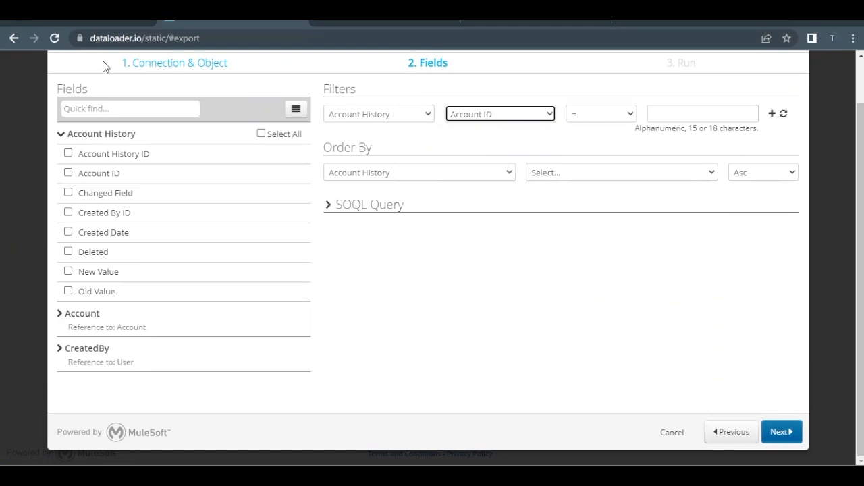
click(346, 23)
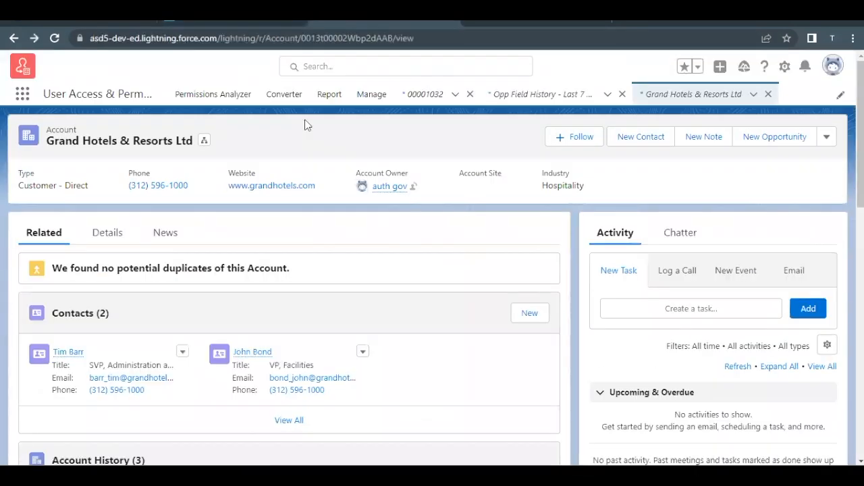
double_click(347, 39)
key(ctrl+c)
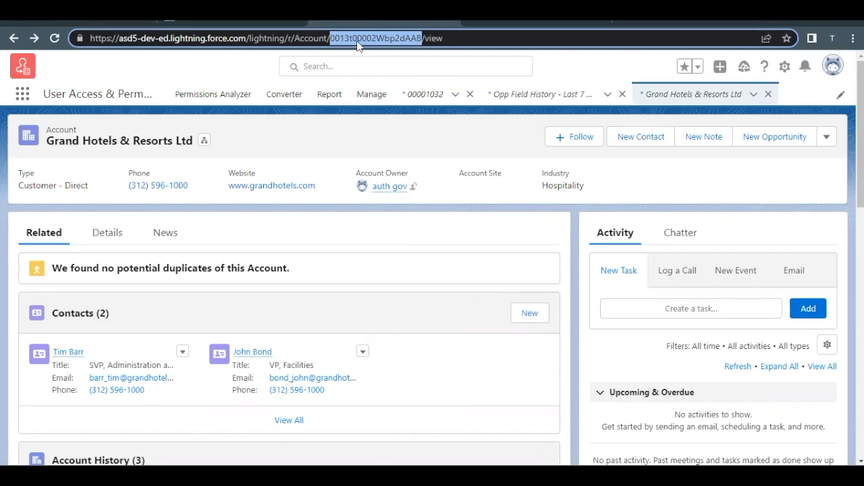
click(260, 27)
click(685, 120)
key(ctrl+v)
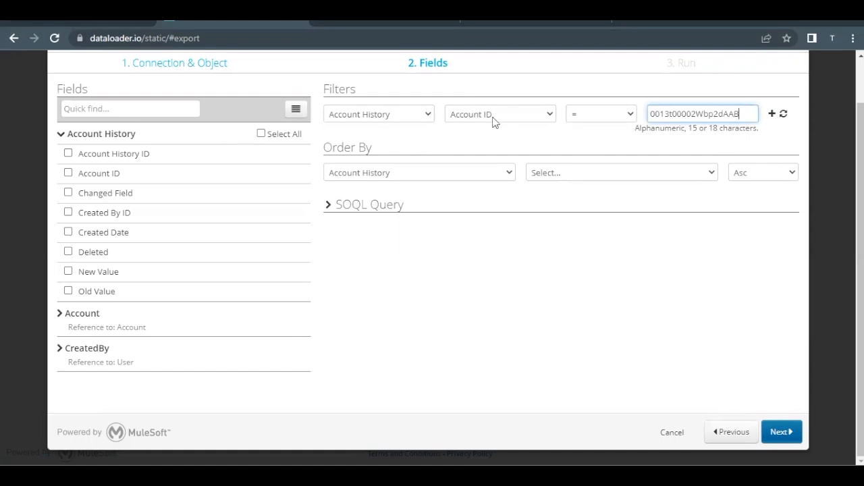
click(771, 116)
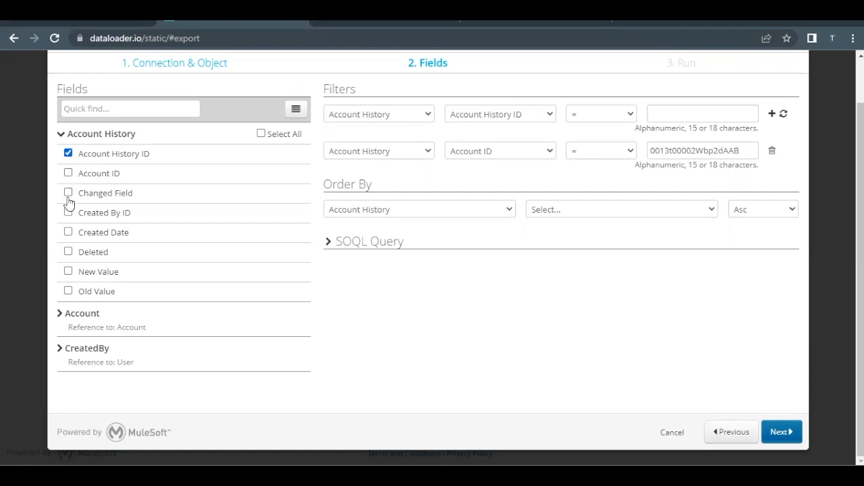
Step: Include the Account History ID, New Value and Old Value fields in the export and continue to the run summary
click(69, 272)
click(68, 291)
click(782, 432)
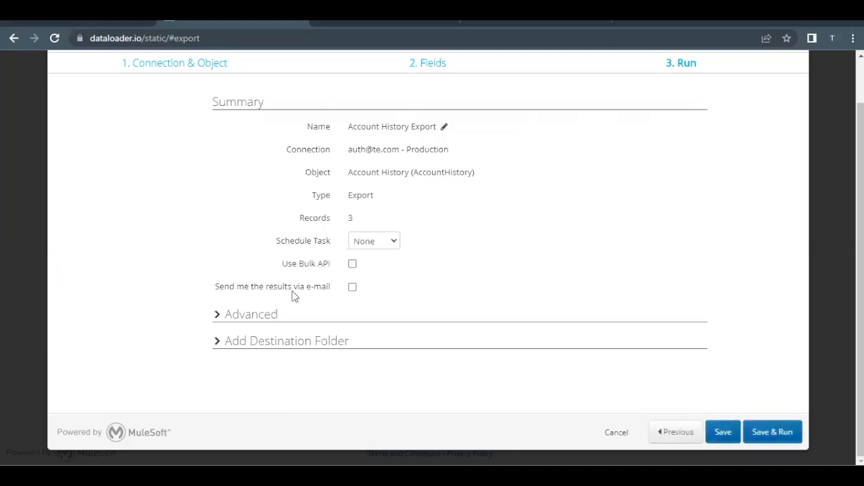
Step: Turn on Export All Records in the advanced options, and save and run the Account History Export task
click(251, 314)
scroll(363, 332, down, 2)
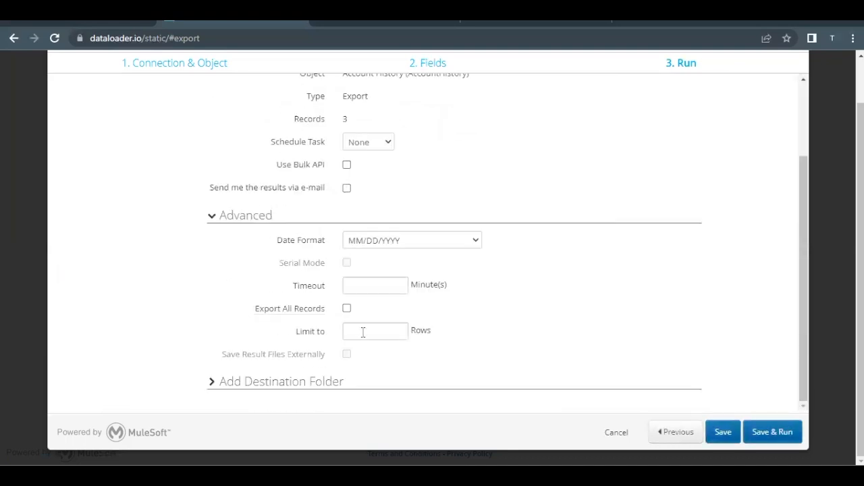
click(347, 310)
click(790, 434)
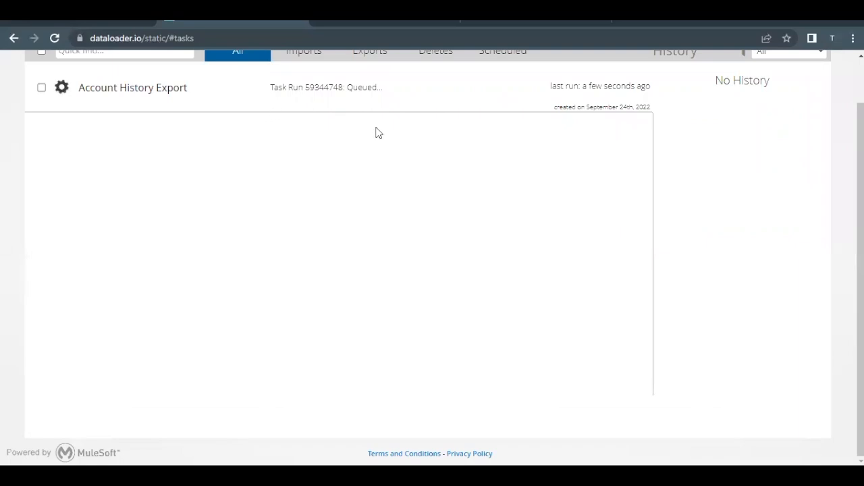
Step: Download the successful results of the Account History Export run and open the file in Notepad
scroll(359, 158, up, 1)
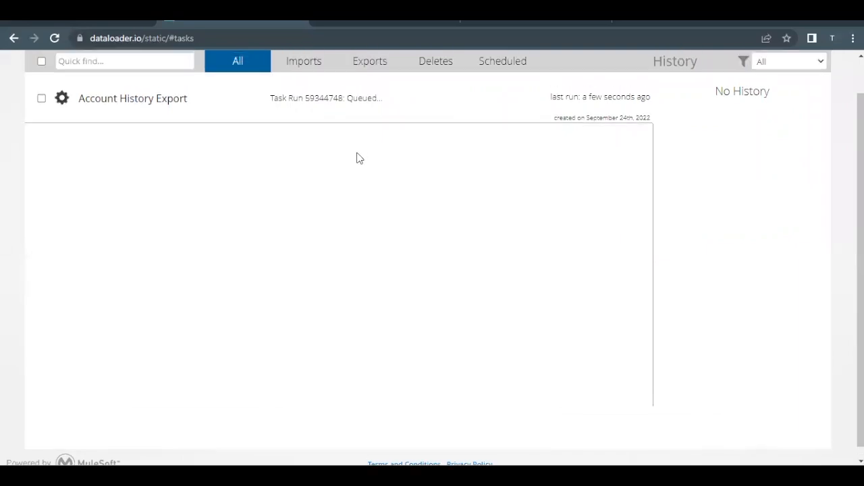
scroll(358, 157, up, 3)
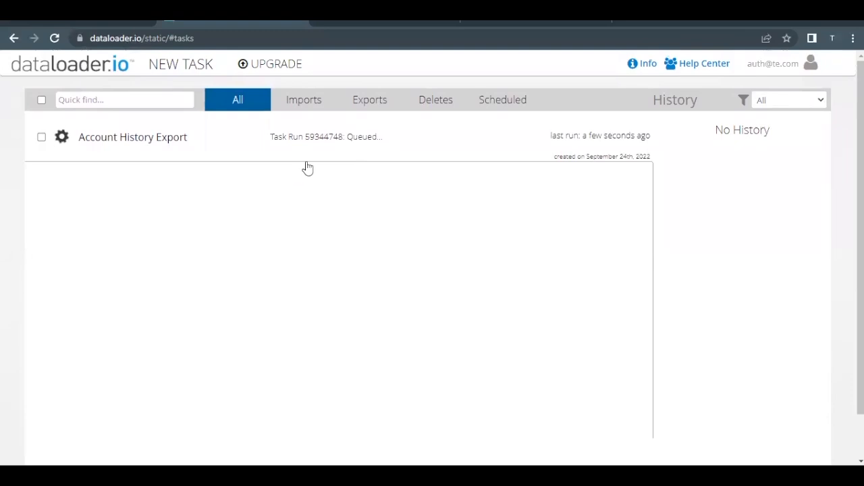
click(82, 129)
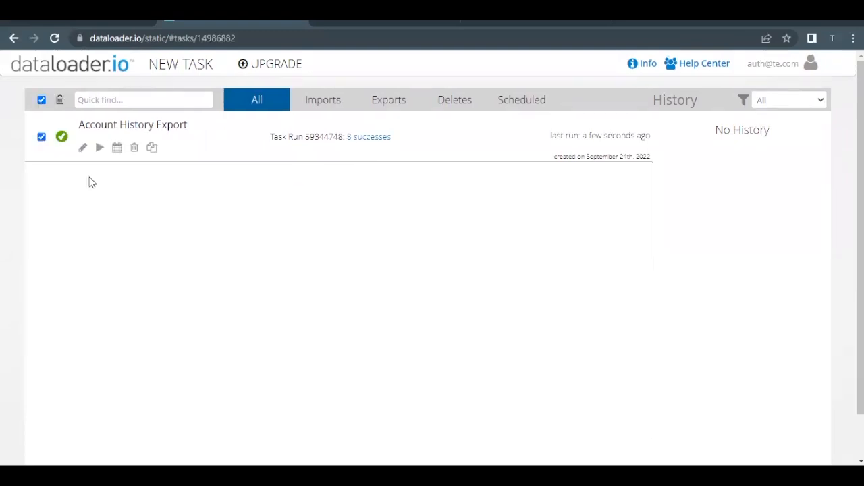
click(41, 138)
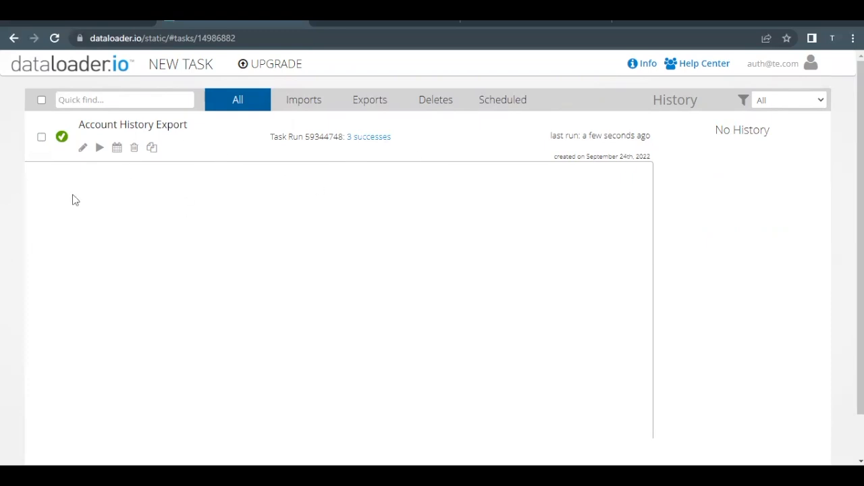
click(42, 139)
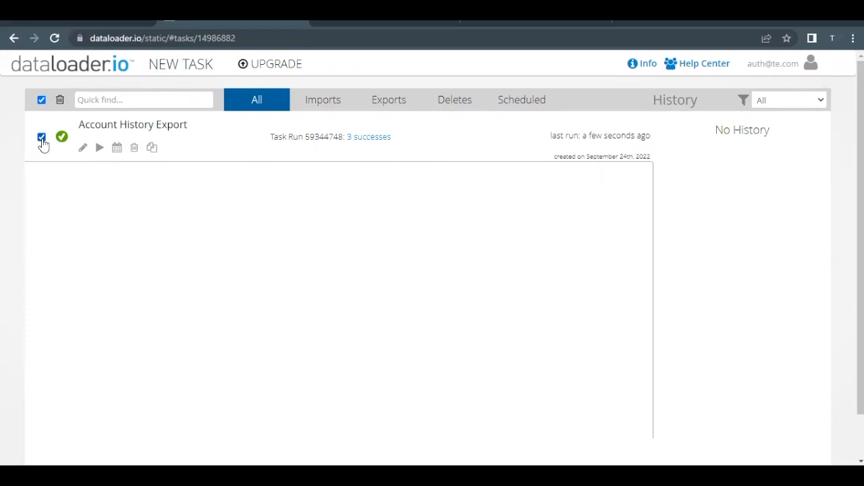
click(42, 141)
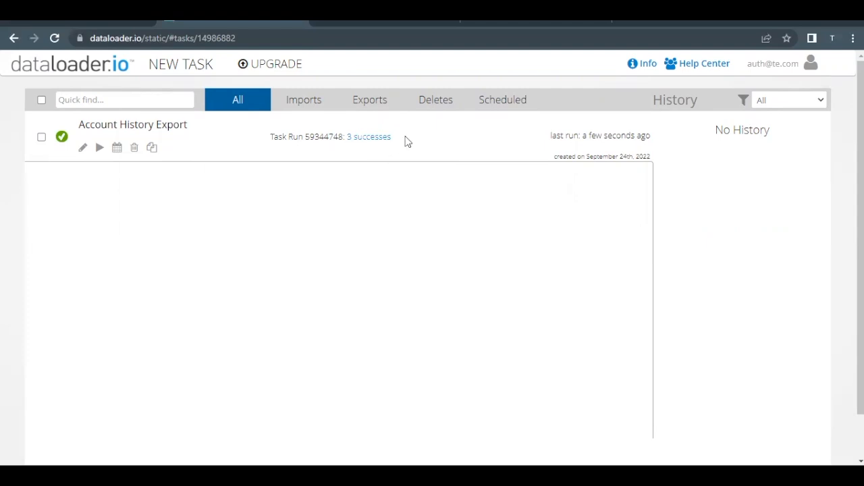
click(364, 137)
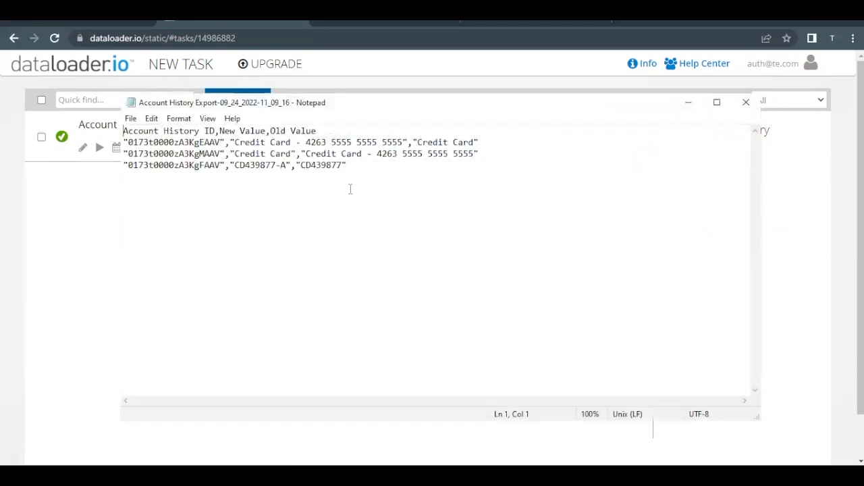
Step: Examine the header and the history rows of the exported Account History file
drag(398, 176, 128, 142)
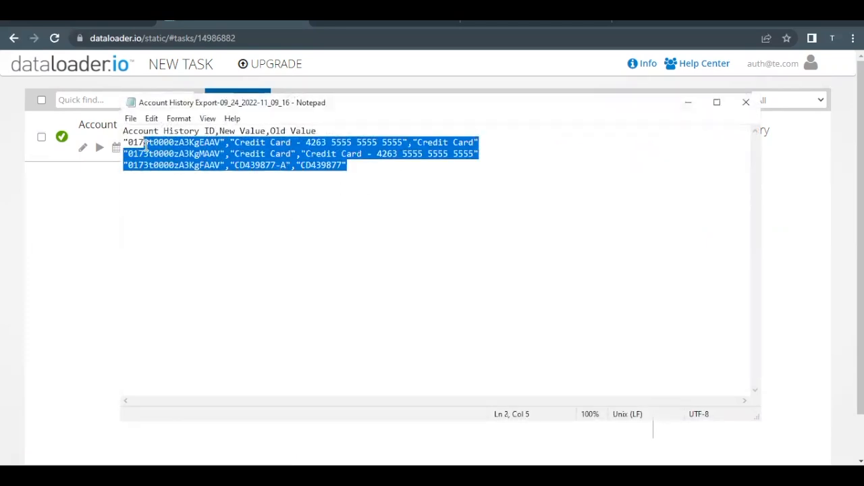
click(144, 144)
click(234, 145)
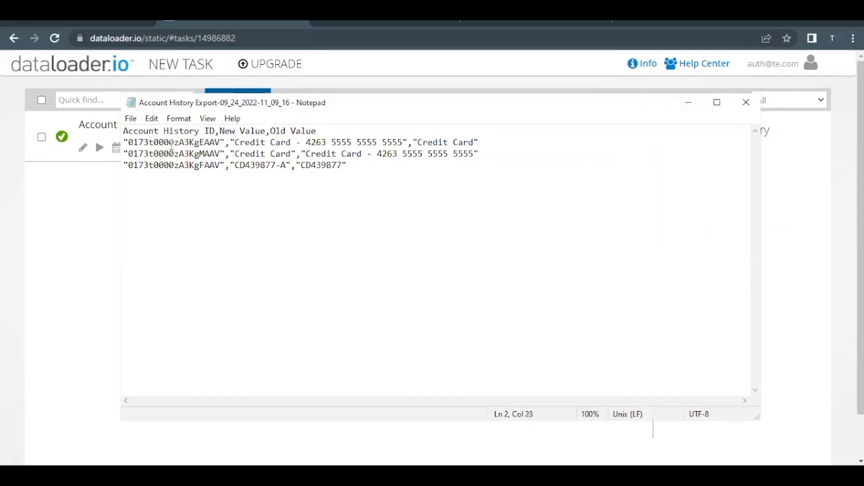
double_click(144, 133)
double_click(145, 132)
click(144, 134)
drag(318, 131, 140, 131)
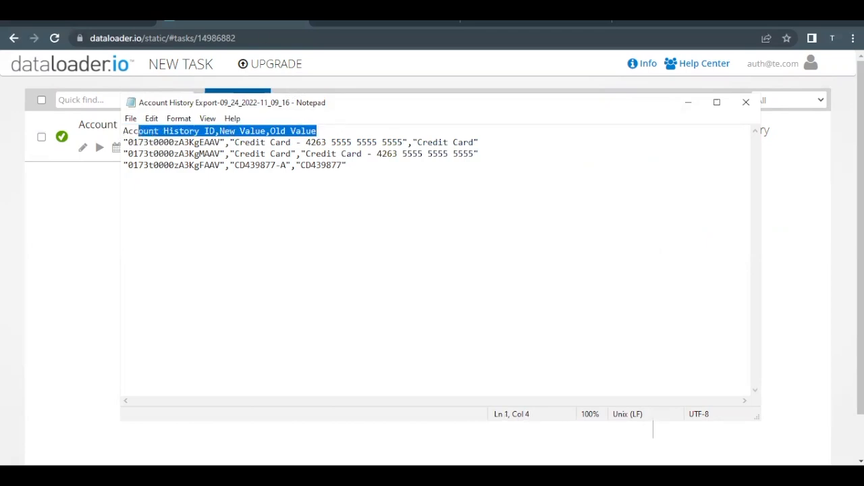
Step: Compare the exported rows with the Account History list on the Grand Hotels & Resorts Ltd record in Salesforce
click(332, 27)
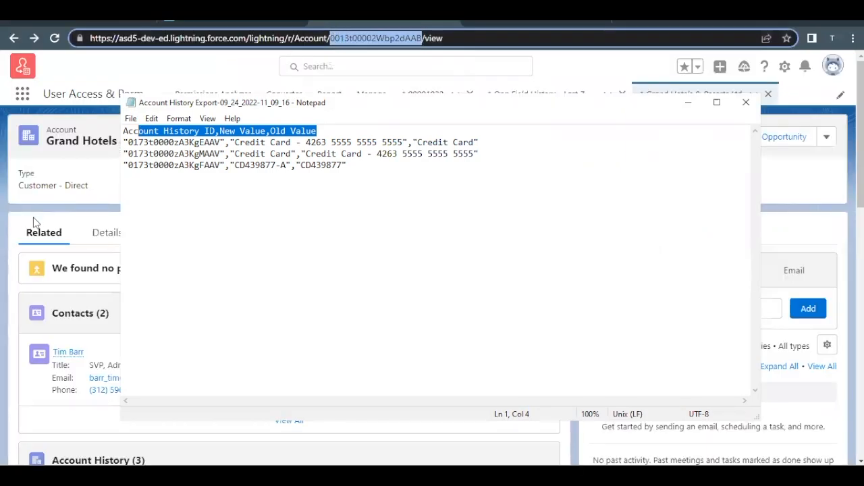
scroll(90, 310, down, 1)
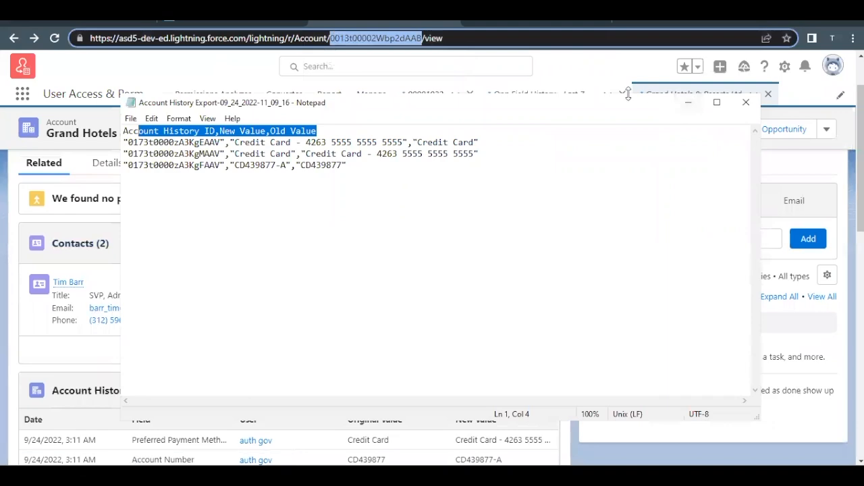
drag(618, 108, 730, 20)
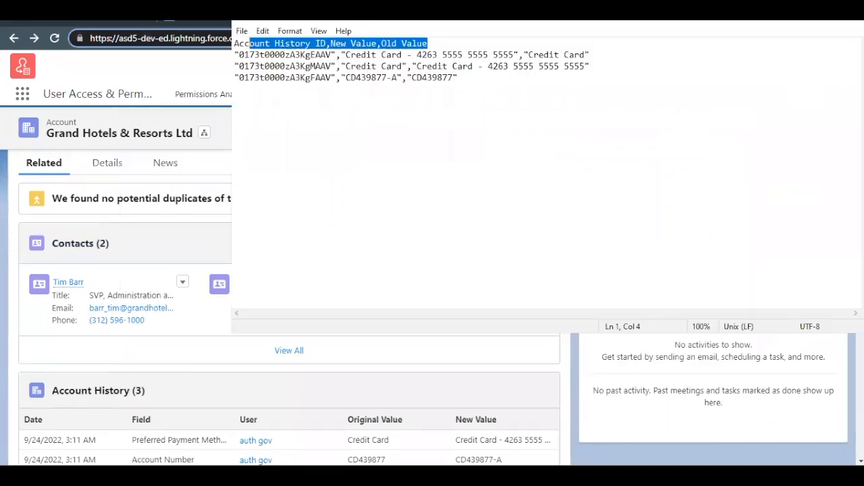
scroll(216, 367, down, 1)
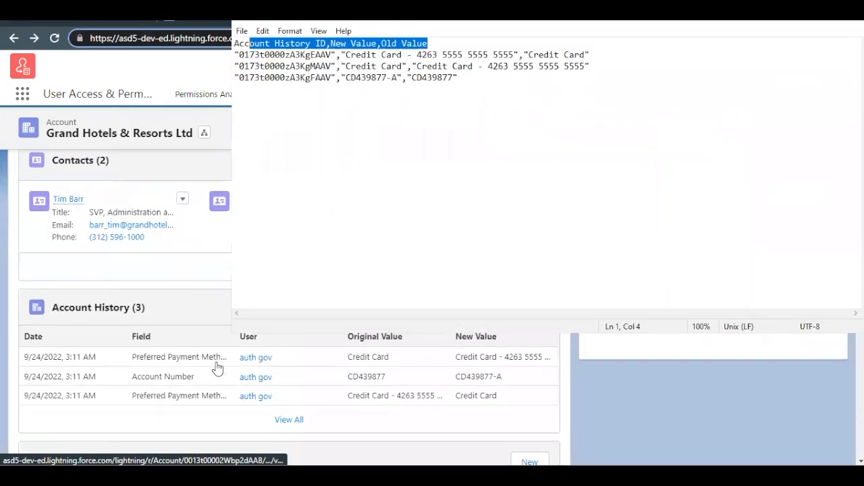
scroll(274, 363, down, 1)
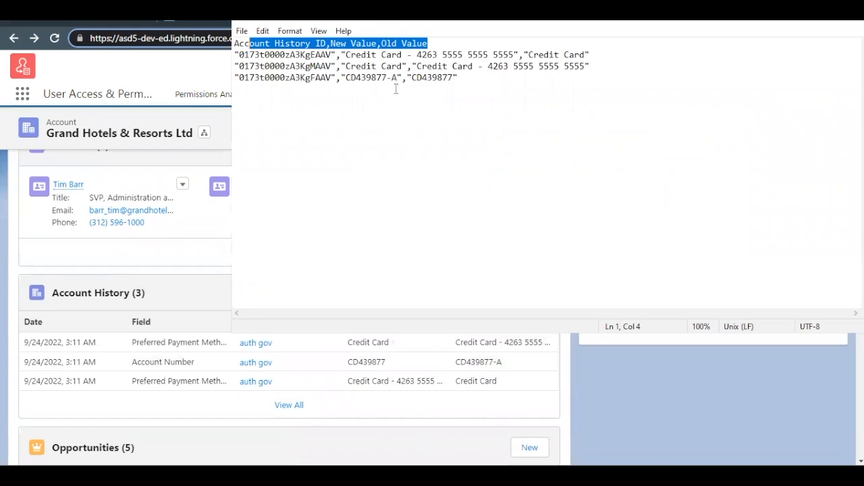
drag(346, 57, 589, 66)
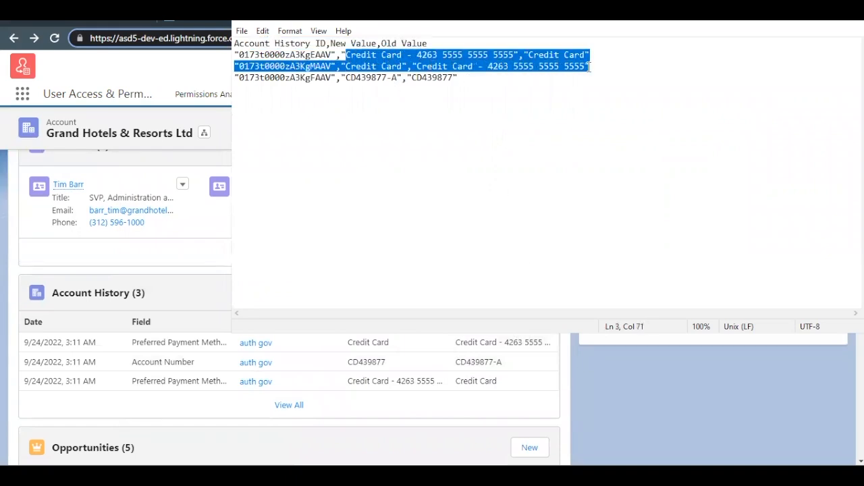
click(404, 77)
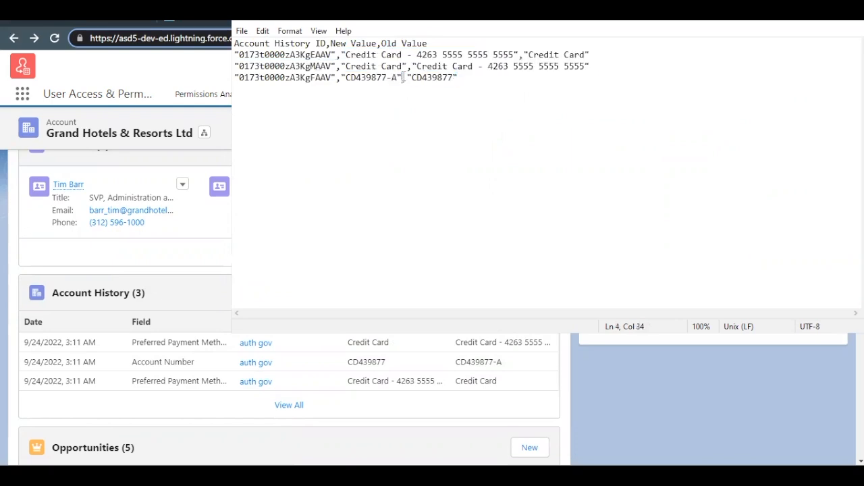
Step: Remove the account number change row from the exported file, keeping only the credit card rows, and save and close it
drag(468, 77, 235, 77)
key(Delete)
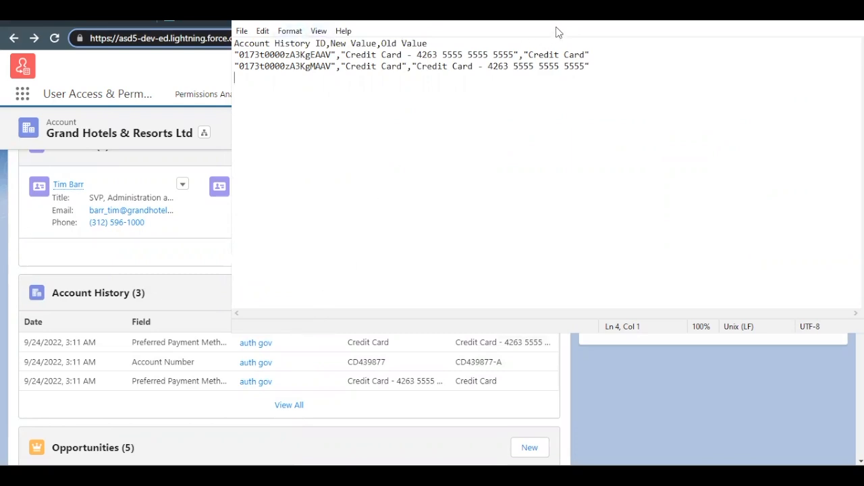
drag(554, 30, 495, 97)
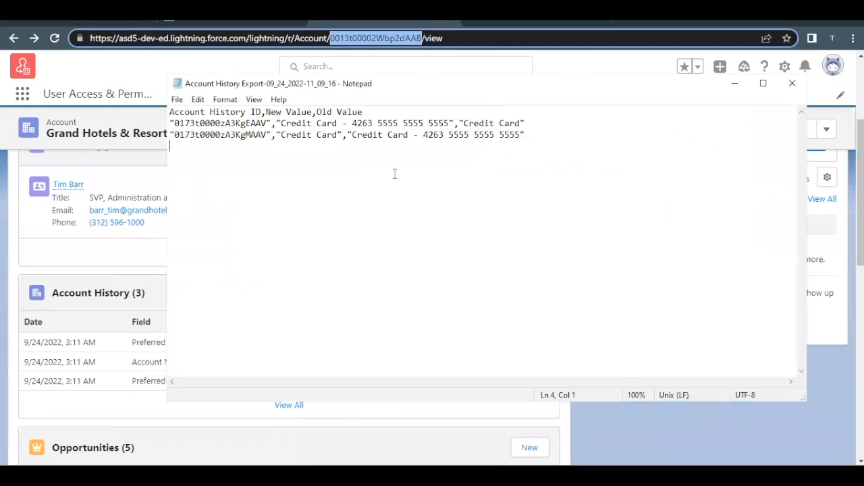
click(791, 85)
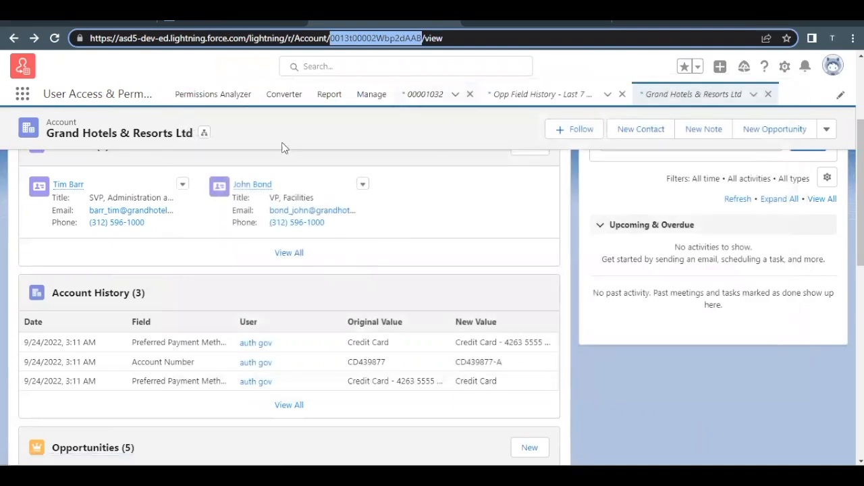
Step: In dataloader.io, create a delete task for the Account History object on the default connection and continue to the file selection
click(205, 25)
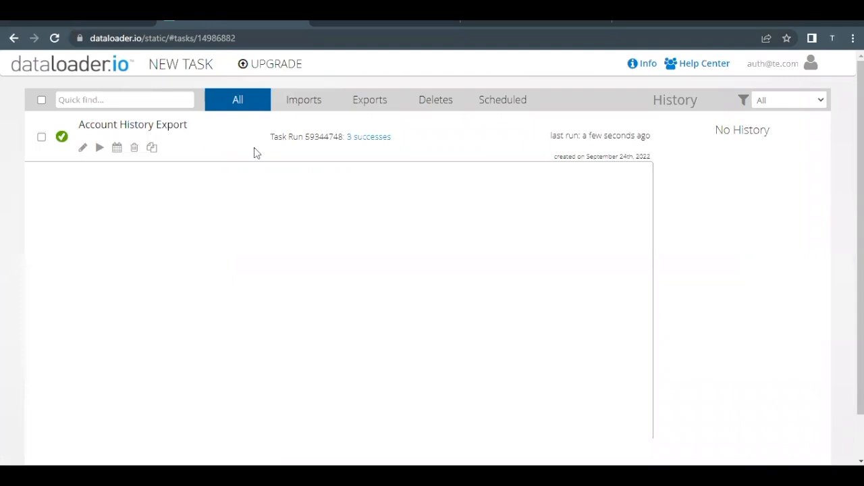
click(175, 67)
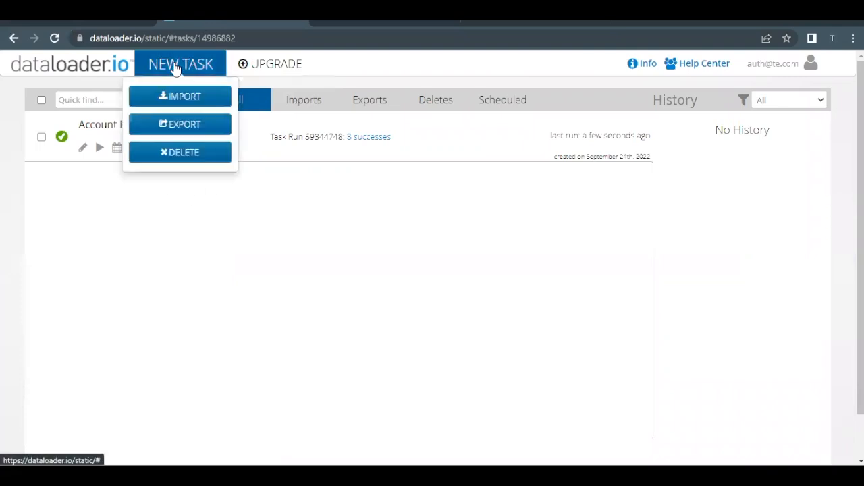
click(182, 161)
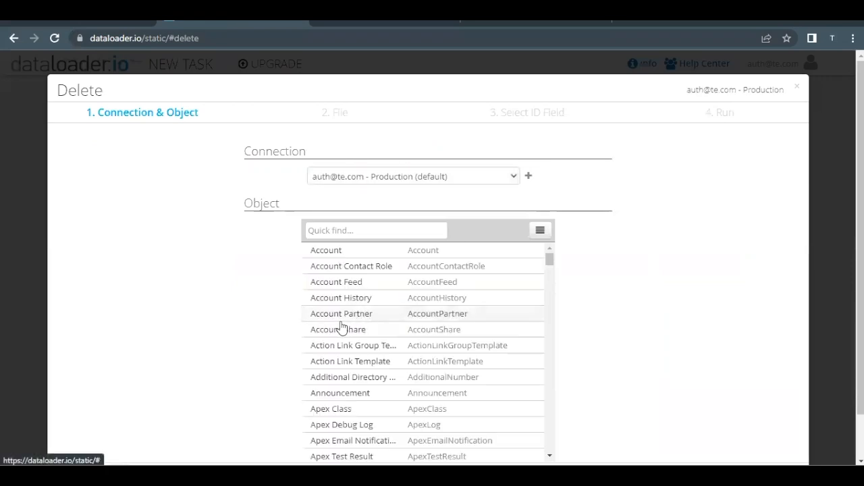
click(373, 300)
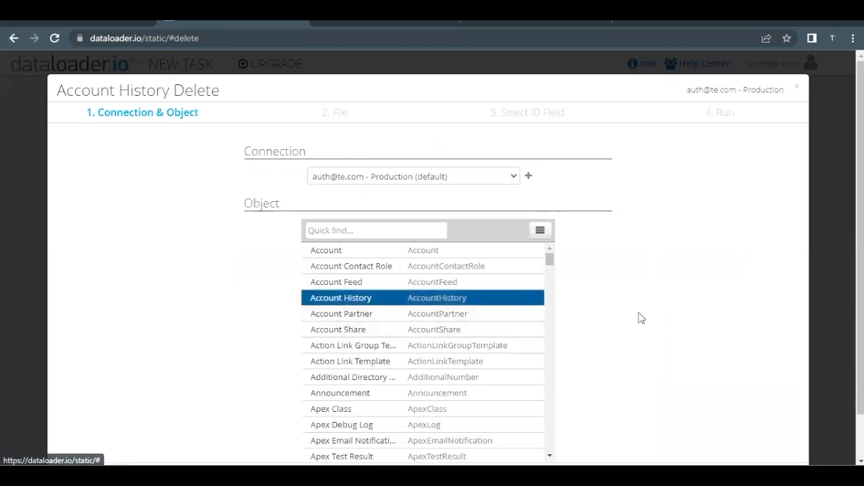
scroll(639, 314, down, 1)
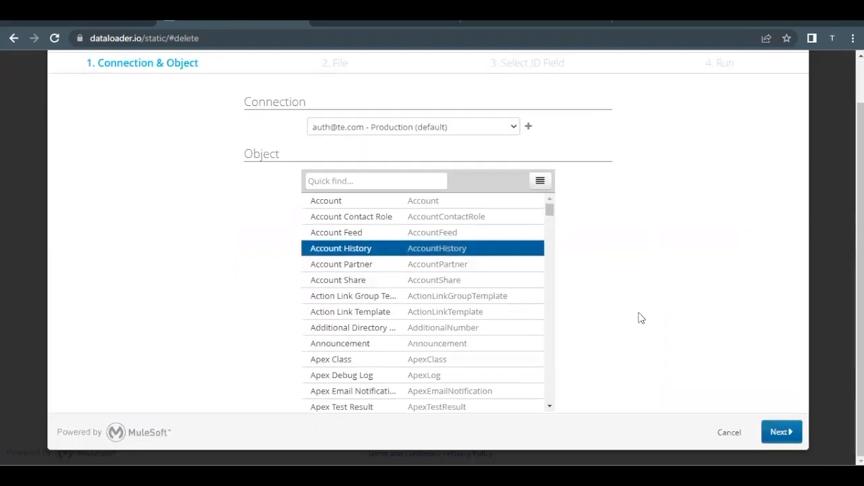
click(780, 432)
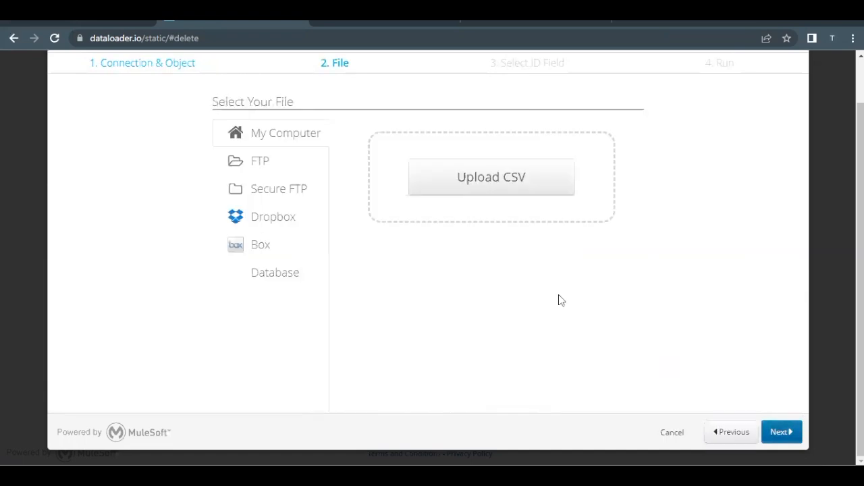
Step: Upload the Account History Export-09_24_2022-11_09_16 file and run the delete task with Account History ID as the ID field
click(522, 185)
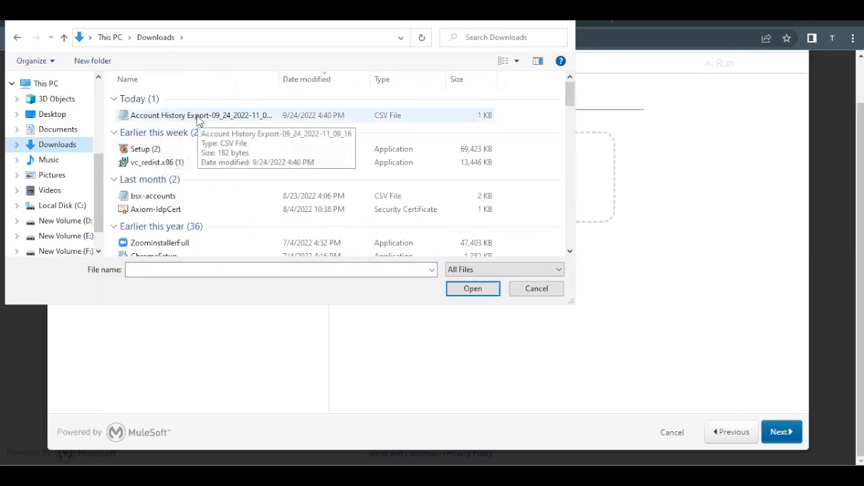
double_click(195, 116)
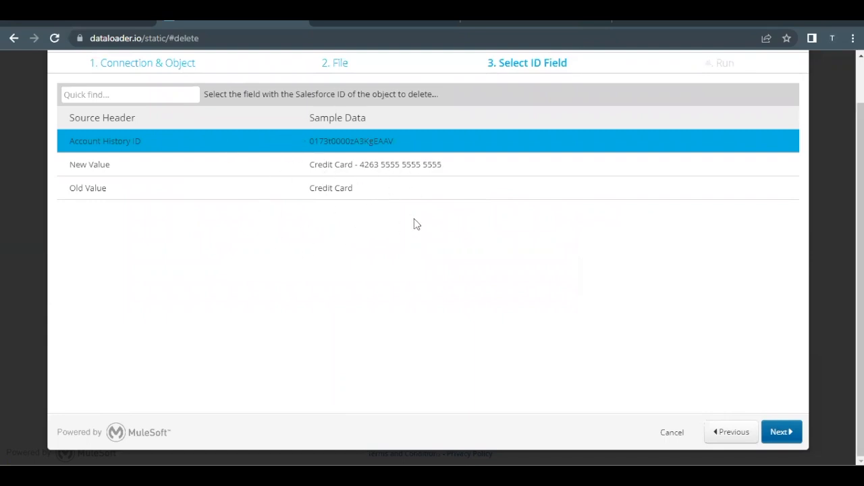
click(784, 432)
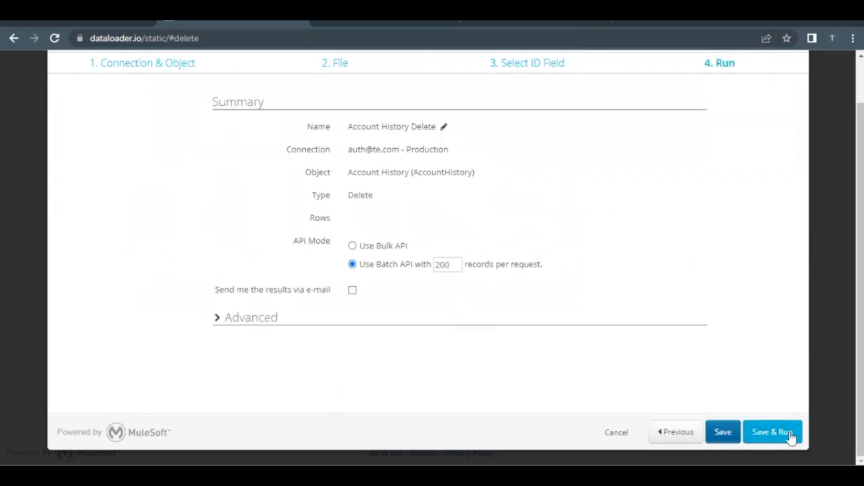
click(772, 432)
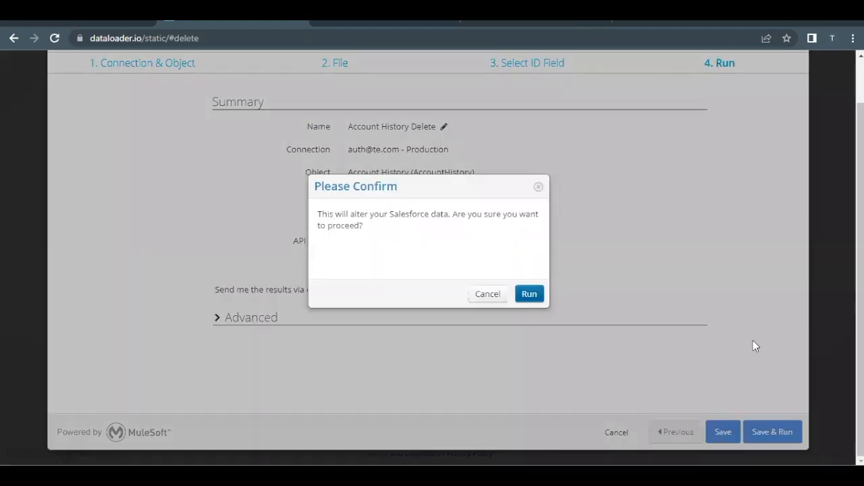
click(530, 295)
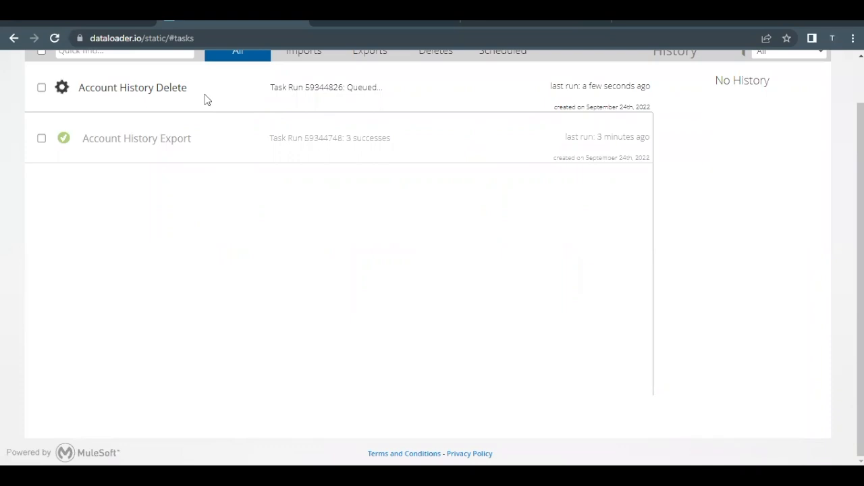
Step: Check the run result of the Account History Delete task in the task list
scroll(266, 243, up, 2)
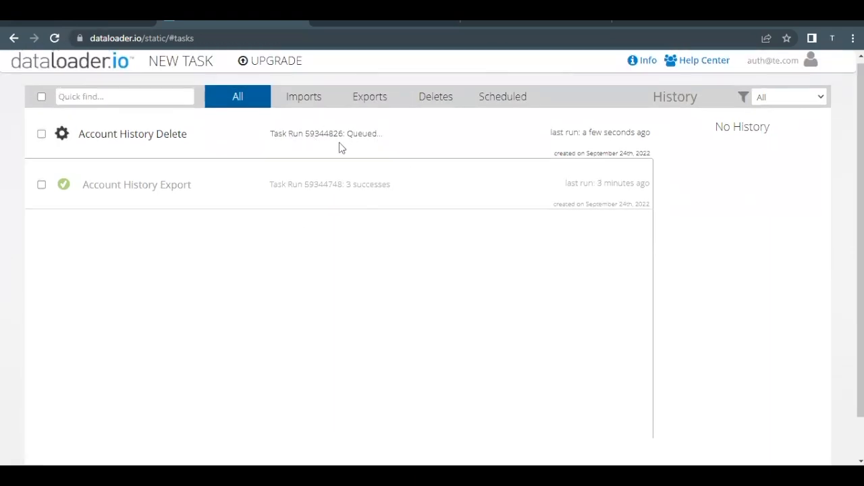
click(219, 154)
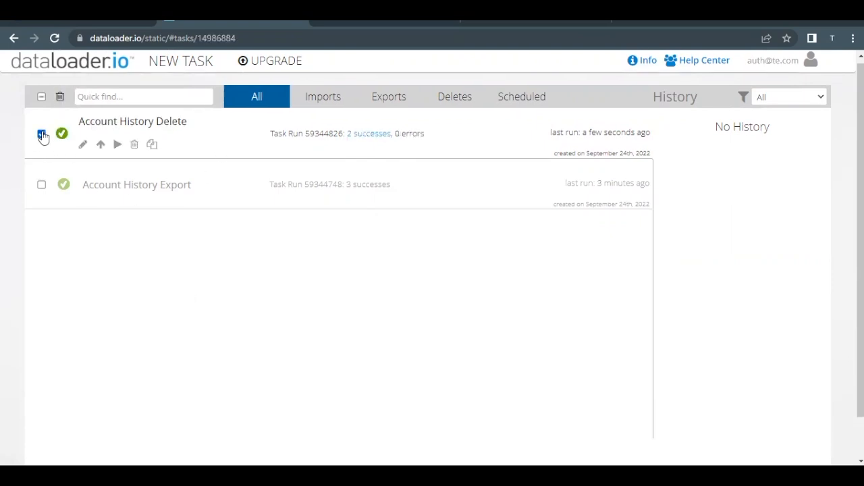
click(41, 134)
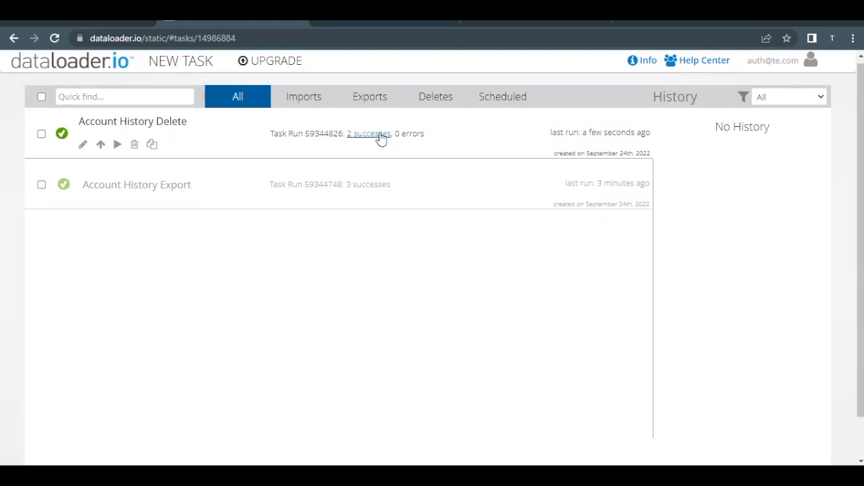
Step: Switch to Salesforce, reload the Grand Hotels & Resorts Ltd account and check its Account History list for the credit card entries
click(345, 22)
scroll(136, 158, up, 3)
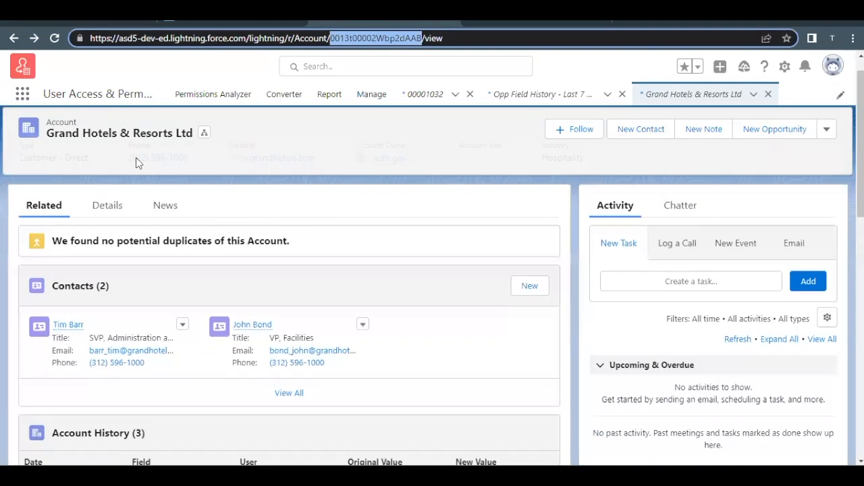
scroll(136, 162, down, 2)
scroll(85, 282, down, 2)
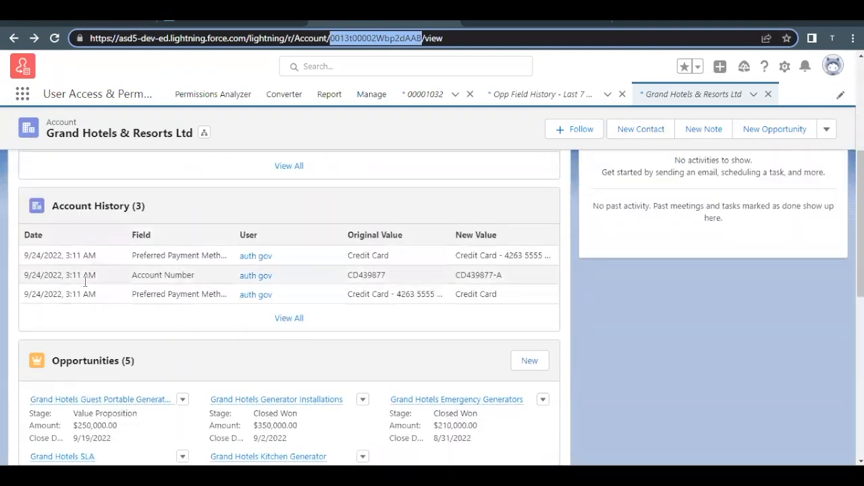
click(55, 40)
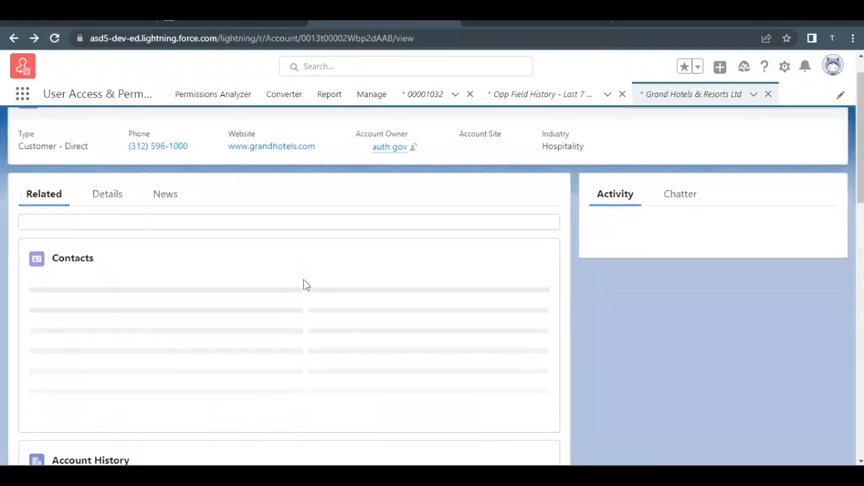
scroll(304, 284, down, 4)
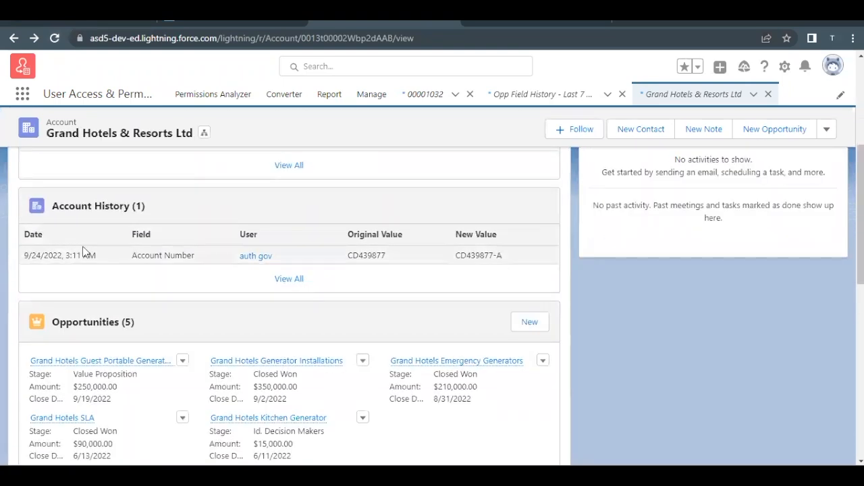
click(241, 235)
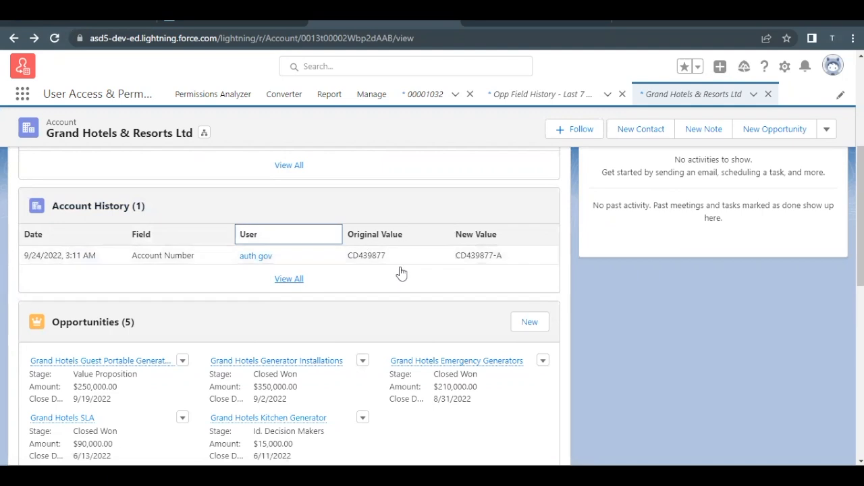
Step: Switch to the Trailhead superbadge page and submit the Monitor Data Changes challenge for checking
click(87, 23)
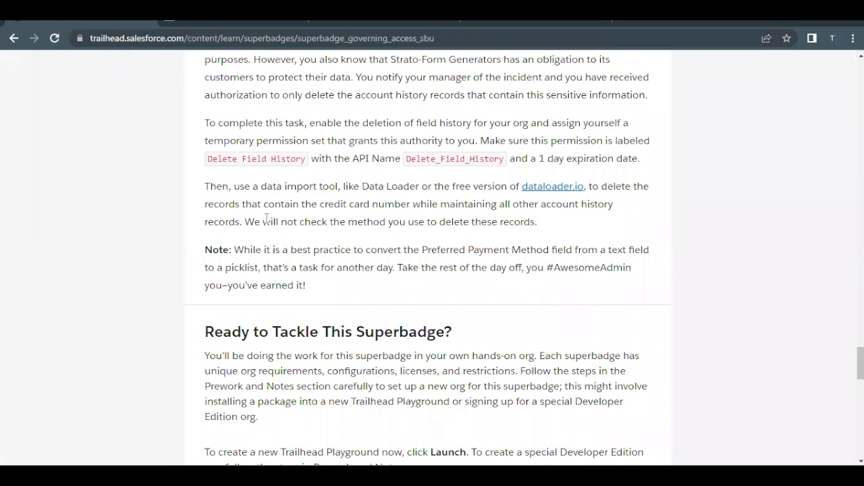
scroll(267, 218, down, 1)
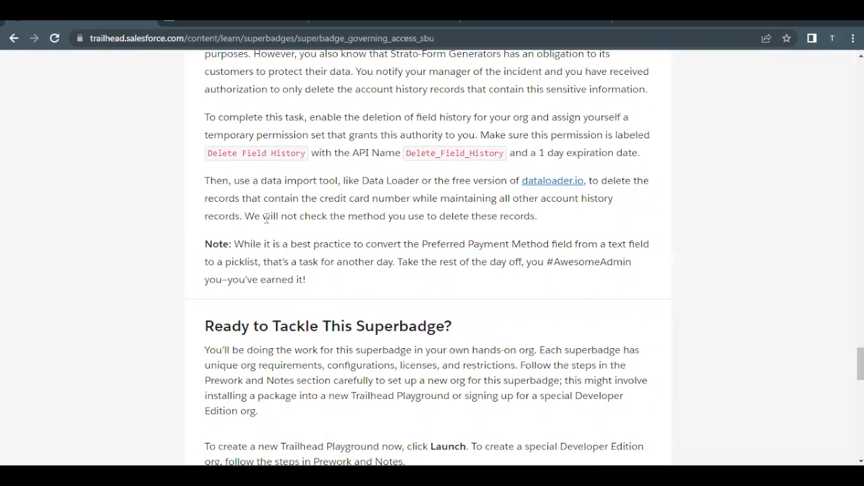
scroll(267, 218, down, 2)
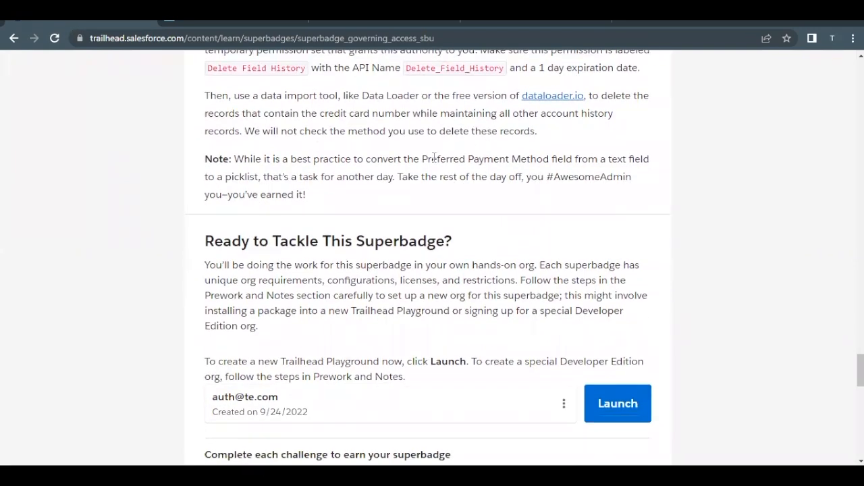
scroll(432, 162, down, 3)
scroll(432, 165, down, 3)
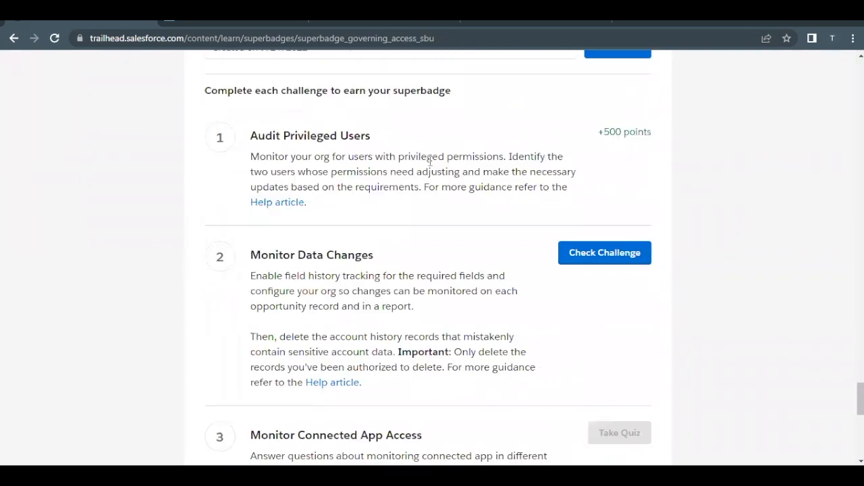
click(587, 235)
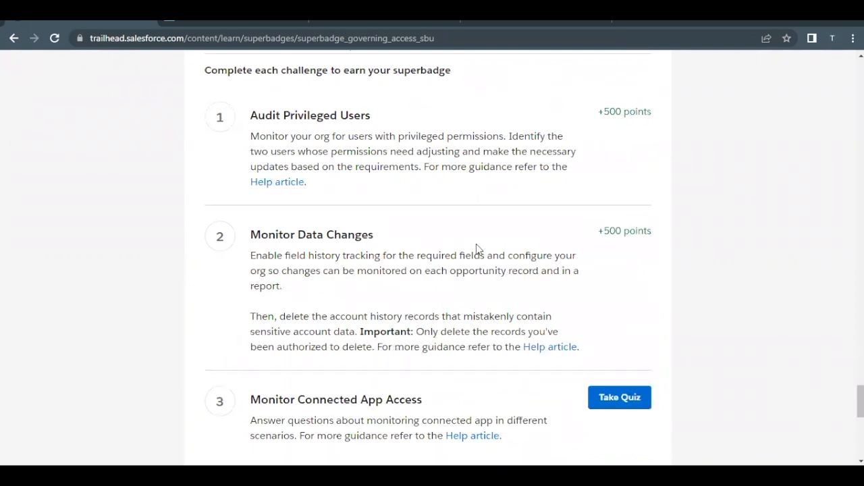
scroll(476, 248, down, 2)
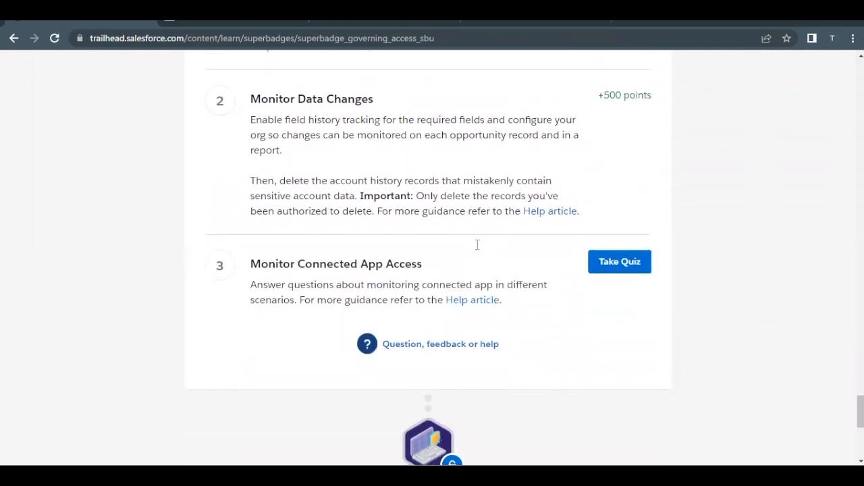